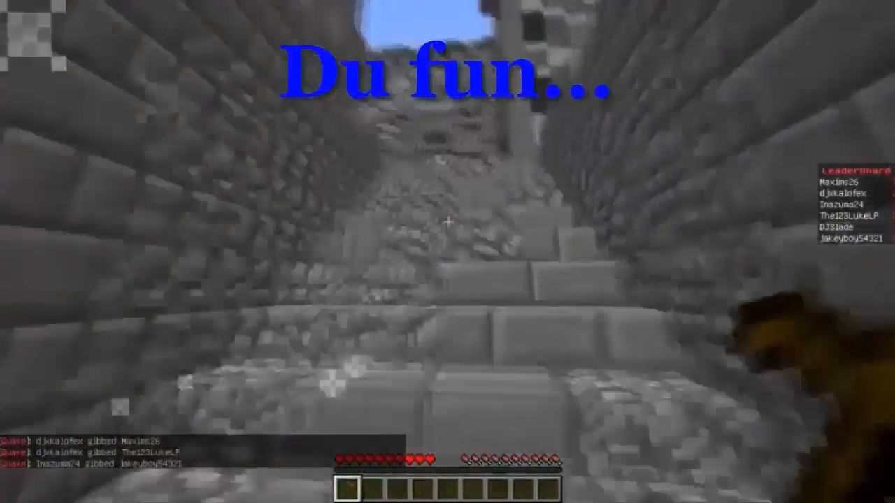
{"action": "key", "text": "w"}
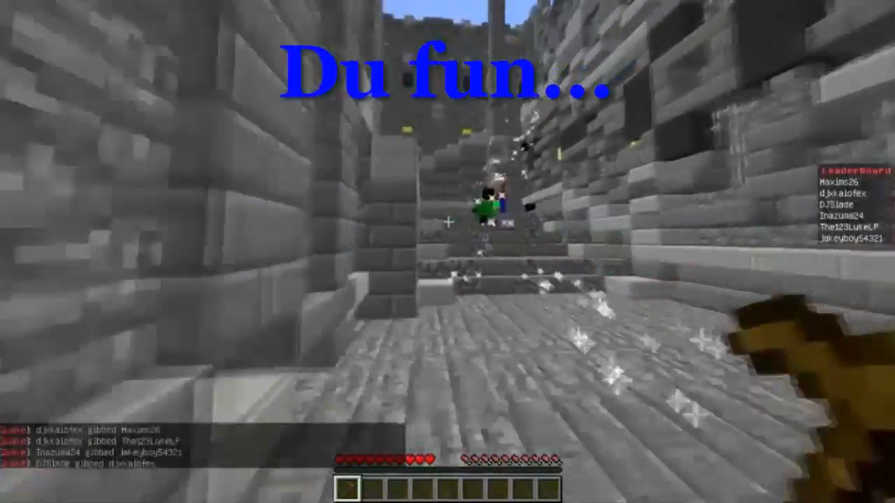
{"action": "key", "text": "w"}
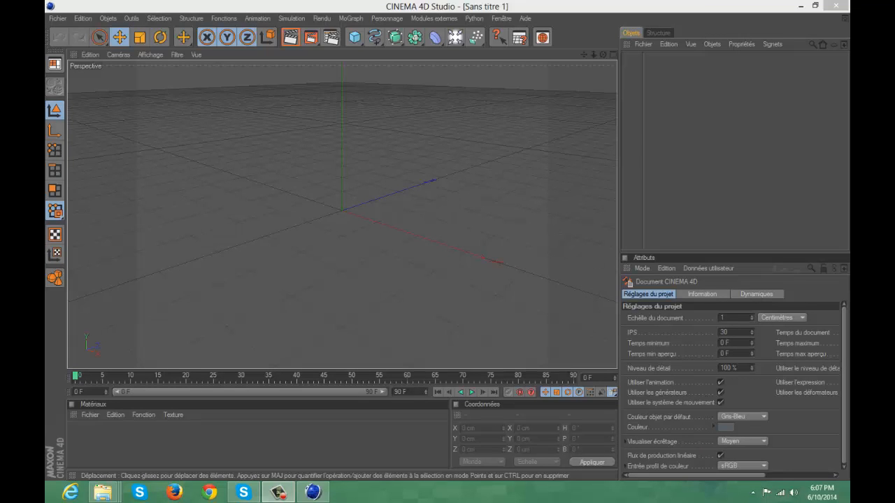
- Add a floor object (Sol) to the scene and give it a Dynamiques de corps tag
{"action": "left_click_drag", "start_coordinate": [455, 37], "coordinate": [577, 128]}
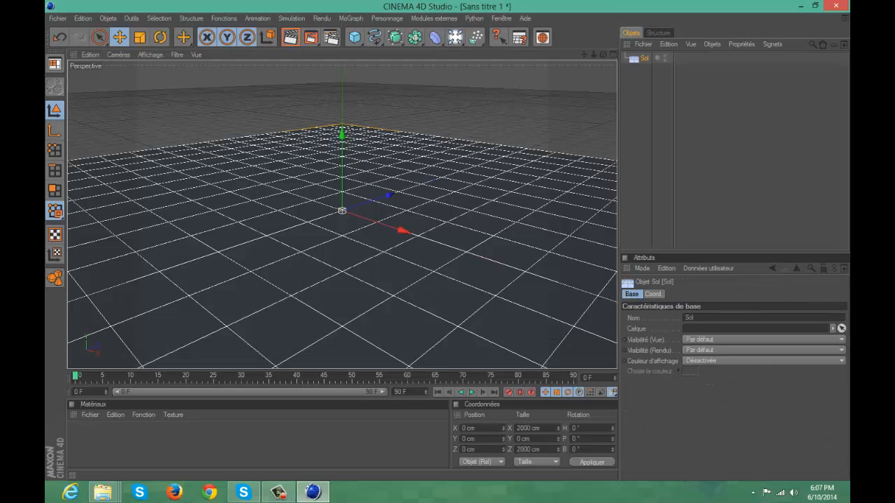
{"action": "right_click", "coordinate": [645, 58]}
{"action": "mouse_move", "coordinate": [699, 73]}
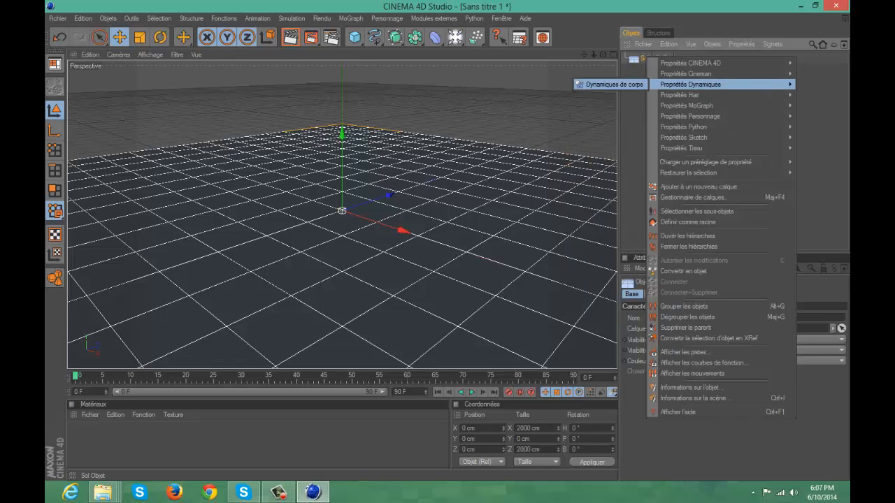
{"action": "left_click", "coordinate": [608, 84]}
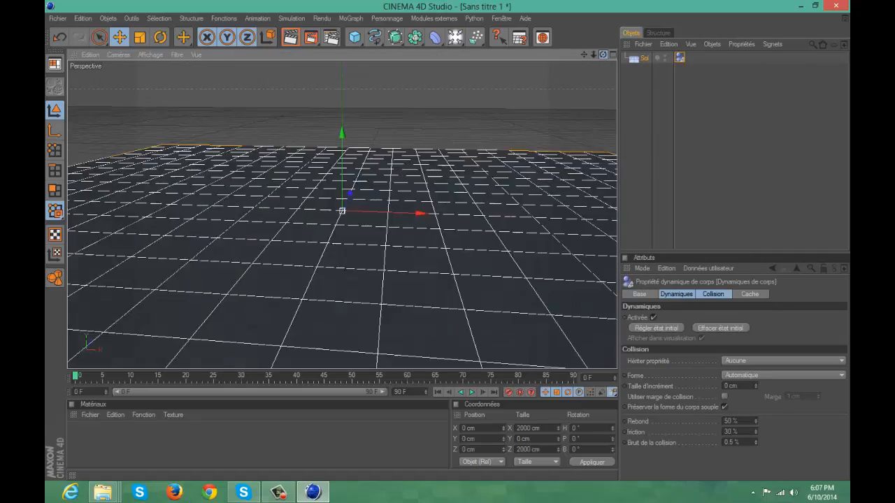
- Add a MoGraph text object (Mo Texte) above the floor and set its text to "Fightteam24"
{"action": "left_click_drag", "start_coordinate": [602, 54], "coordinate": [619, 50]}
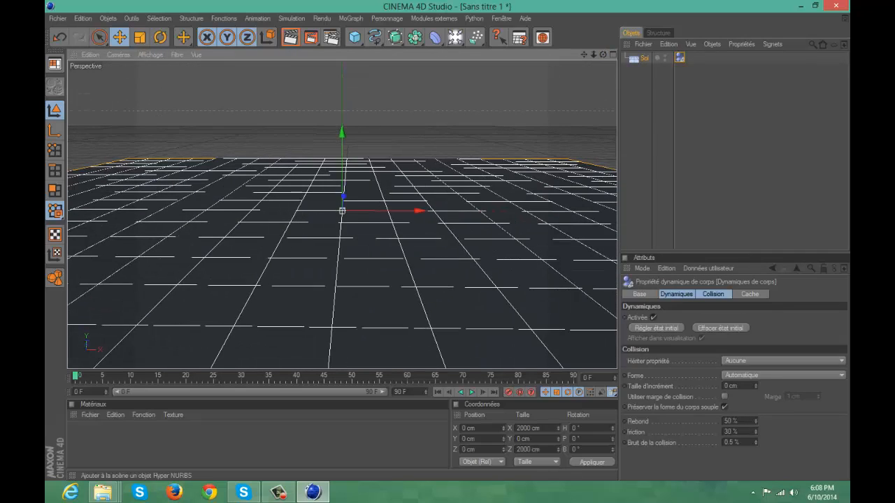
{"action": "left_click", "coordinate": [351, 18]}
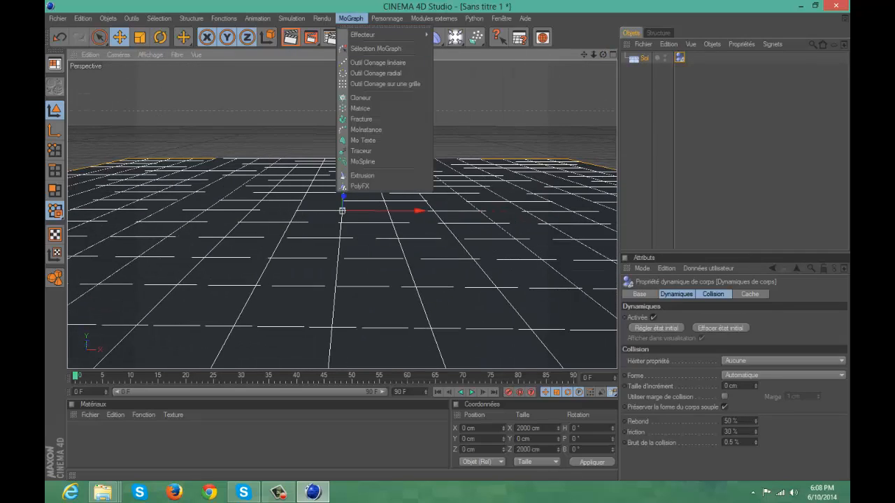
{"action": "left_click", "coordinate": [363, 140]}
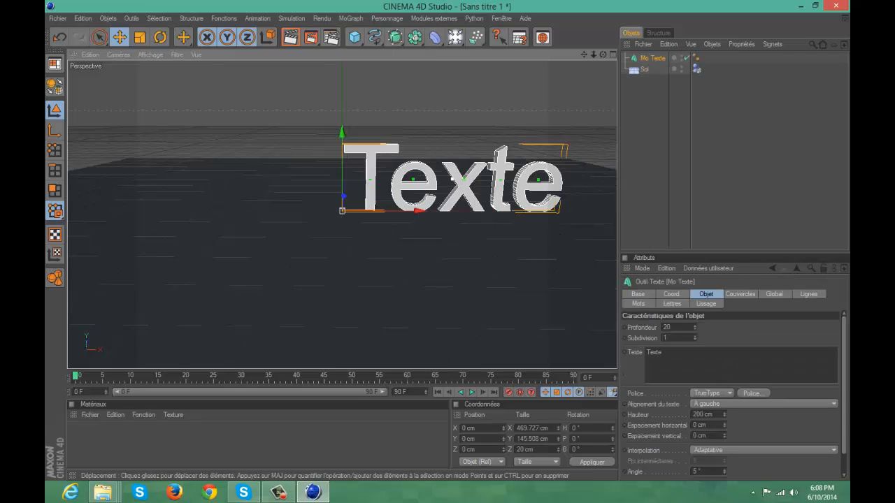
{"action": "left_click_drag", "start_coordinate": [584, 55], "coordinate": [528, 57]}
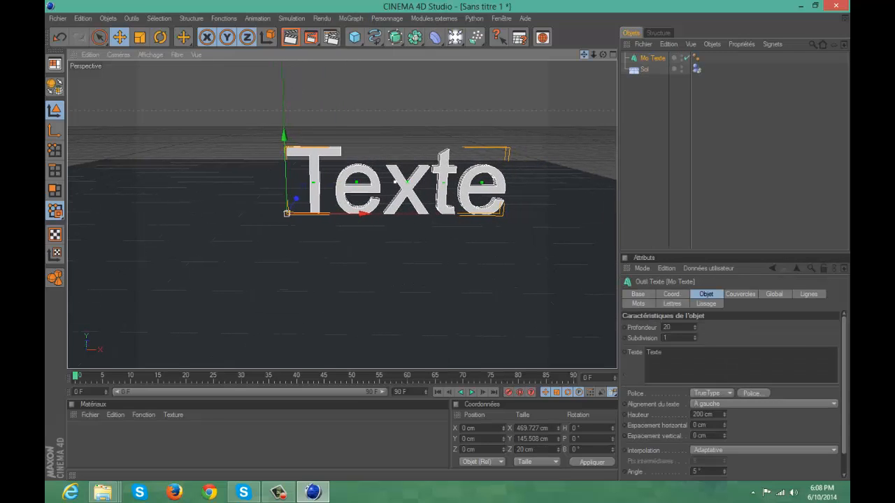
{"action": "double_click", "coordinate": [655, 353]}
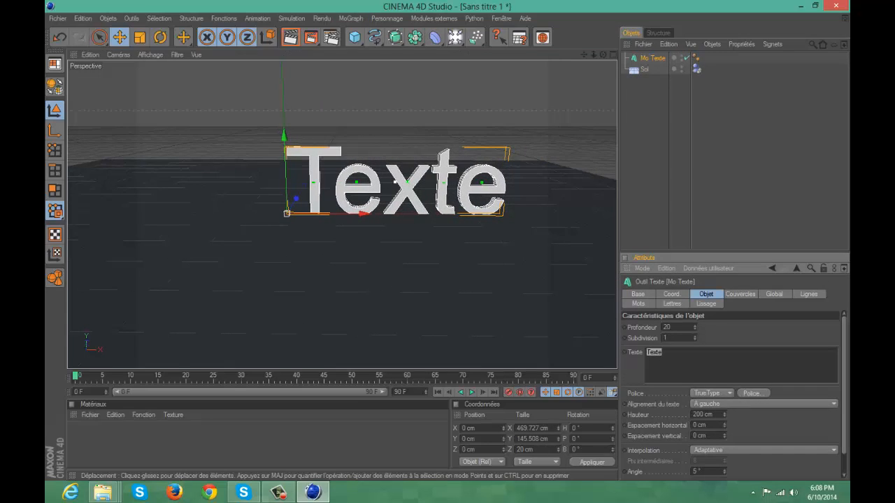
{"action": "type", "text": "Fightteam24"}
{"action": "key", "text": "Return"}
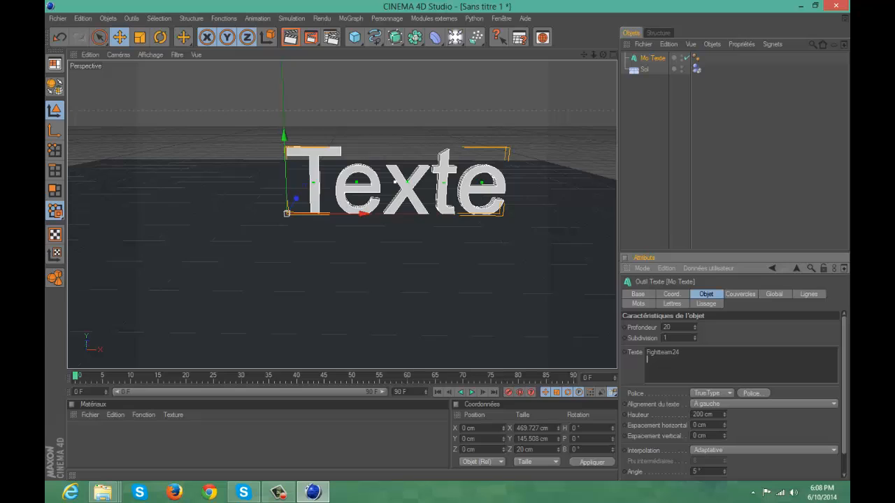
- Set the text object's depth to 60 and its font to Georgia
{"action": "double_click", "coordinate": [667, 327]}
{"action": "type", "text": "60"}
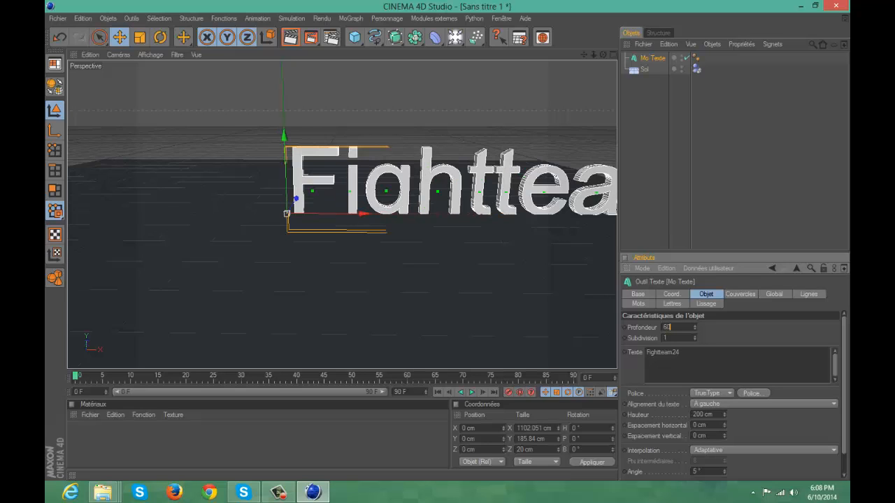
{"action": "key", "text": "Return"}
{"action": "left_click", "coordinate": [753, 393]}
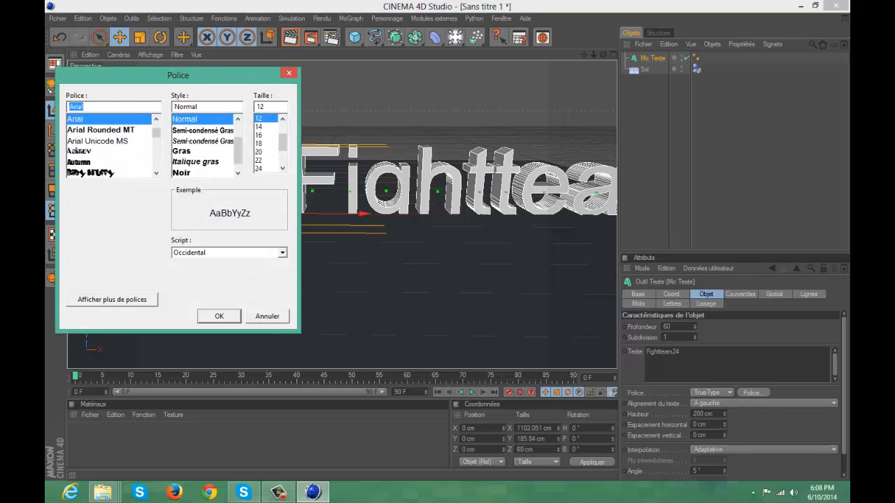
{"action": "scroll", "coordinate": [112, 145], "scroll_direction": "down", "scroll_amount": 15}
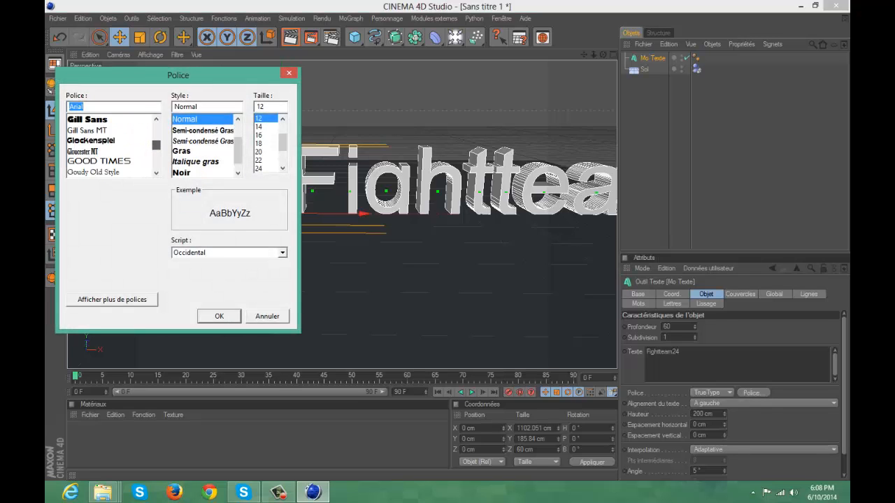
{"action": "left_click_drag", "start_coordinate": [156, 145], "coordinate": [156, 144]}
{"action": "left_click", "coordinate": [105, 131]}
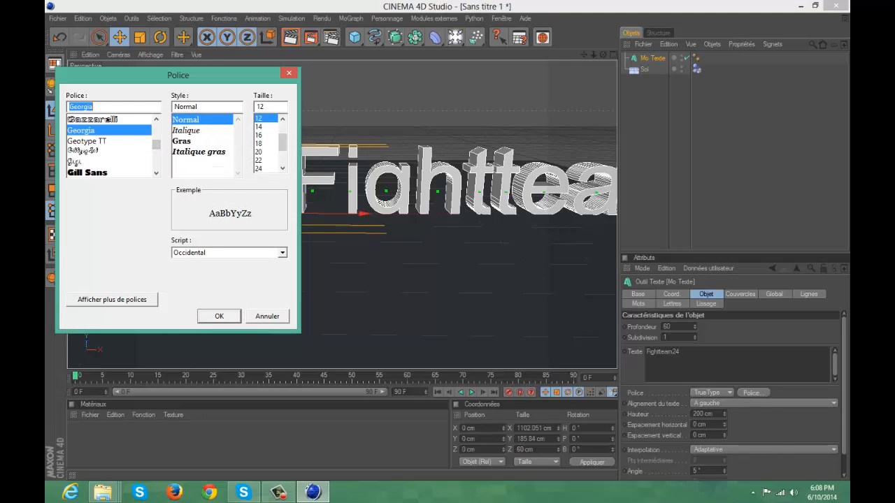
{"action": "key", "text": "Return"}
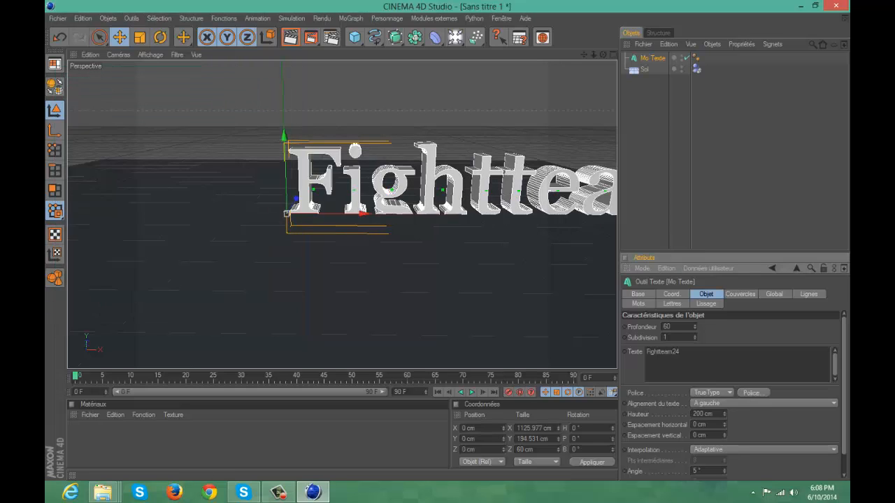
- Set the text height to 150 cm and raise the text about 36 cm along the Y axis
{"action": "double_click", "coordinate": [699, 413]}
{"action": "type", "text": "150"}
{"action": "key", "text": "Return"}
{"action": "left_click_drag", "start_coordinate": [283, 137], "coordinate": [283, 121]}
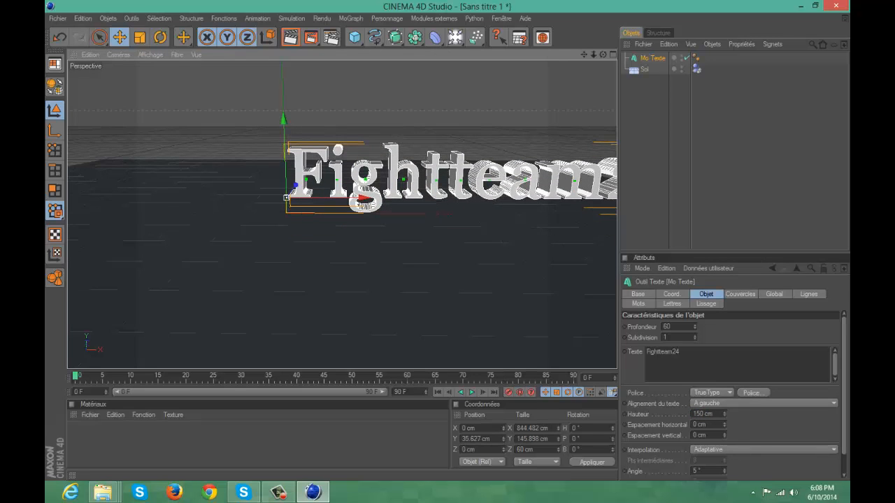
- Create a new material and set its colour to pure red (255, 0, 0)
{"action": "left_click_drag", "start_coordinate": [584, 54], "coordinate": [425, 49]}
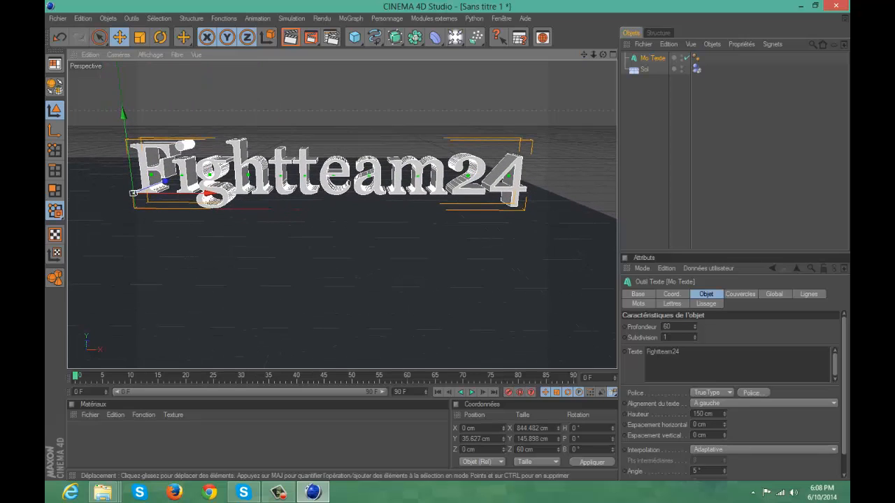
{"action": "left_click_drag", "start_coordinate": [583, 54], "coordinate": [578, 61]}
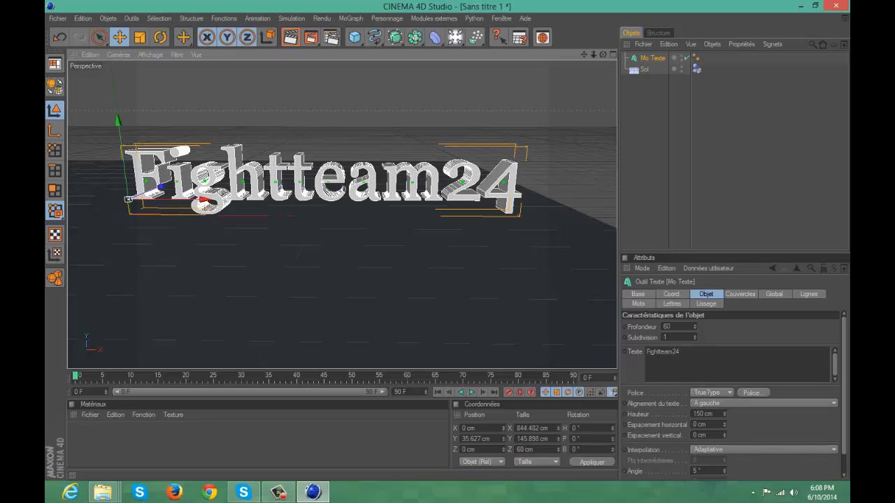
{"action": "left_click", "coordinate": [90, 414]}
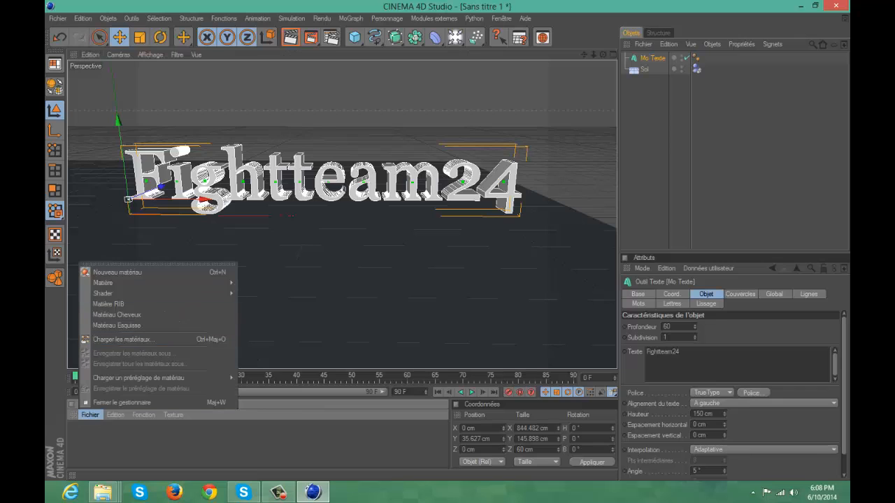
{"action": "left_click", "coordinate": [117, 272]}
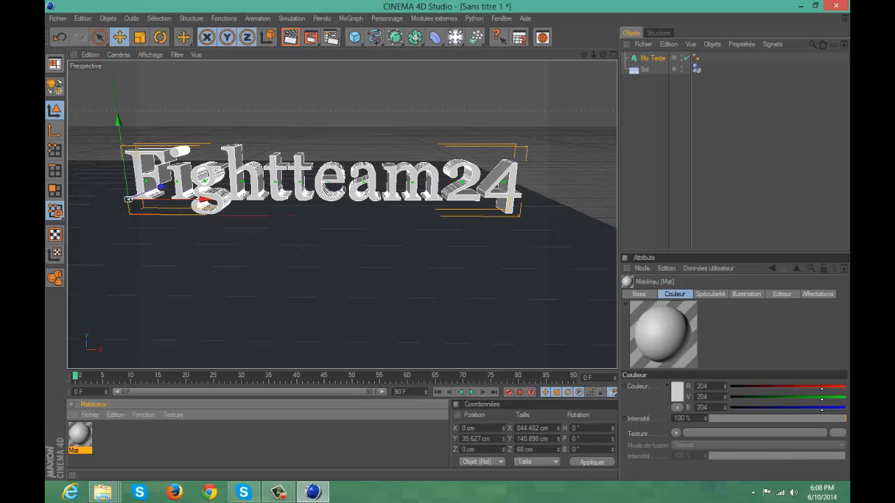
{"action": "double_click", "coordinate": [80, 433]}
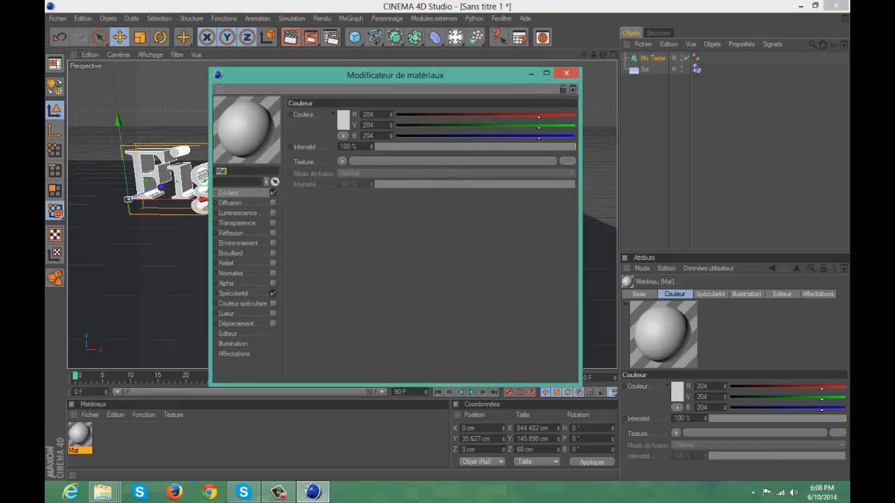
{"action": "left_click", "coordinate": [342, 120]}
{"action": "left_click_drag", "start_coordinate": [342, 116], "coordinate": [347, 81]}
{"action": "left_click", "coordinate": [322, 171]}
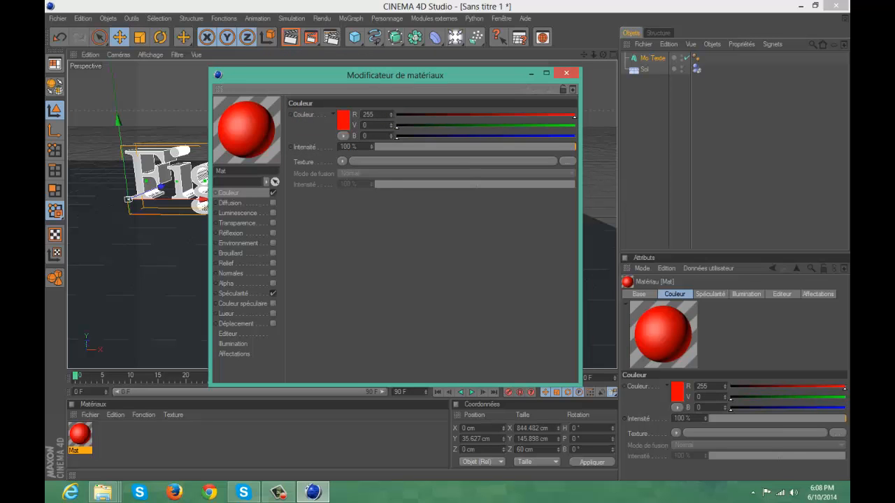
{"action": "left_click", "coordinate": [566, 73]}
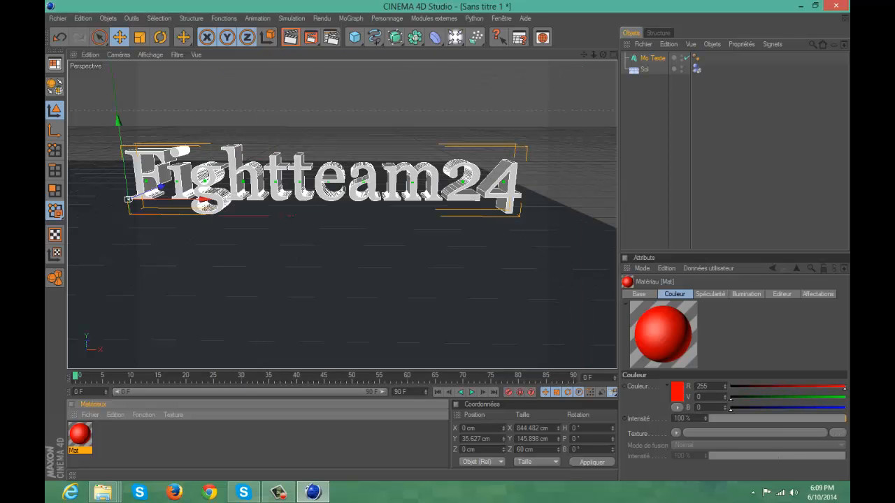
- Create a second material and set its colour to black (0, 0, 0)
{"action": "double_click", "coordinate": [167, 442]}
{"action": "double_click", "coordinate": [79, 434]}
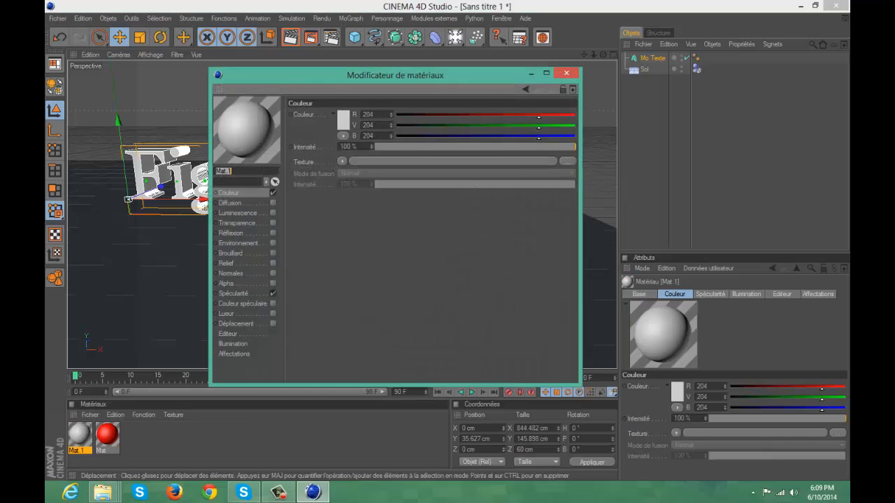
{"action": "left_click", "coordinate": [343, 120]}
{"action": "left_click_drag", "start_coordinate": [288, 96], "coordinate": [354, 137]}
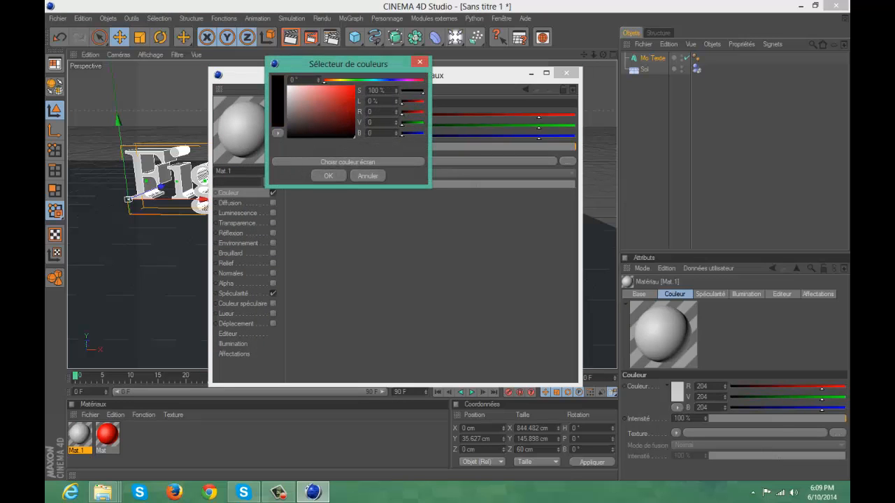
{"action": "left_click", "coordinate": [328, 176]}
{"action": "left_click", "coordinate": [566, 73]}
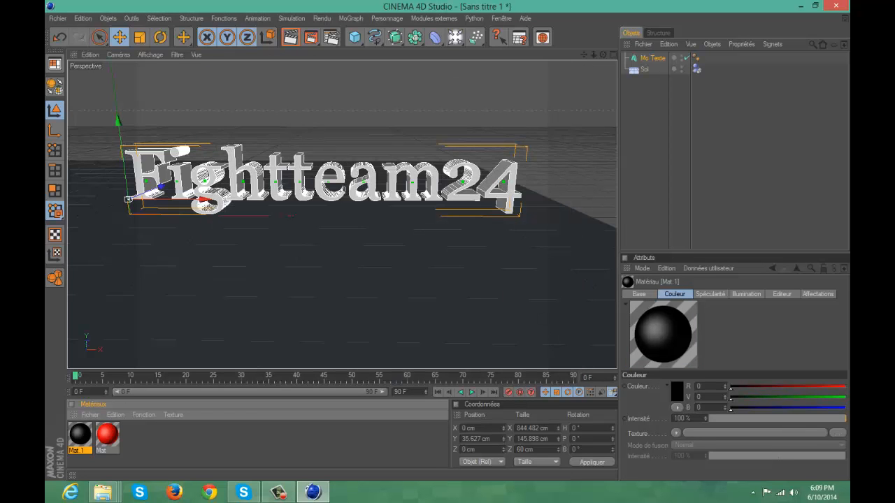
- Apply the red and black materials to the text object, ordering the black texture tag before the red one
{"action": "left_click_drag", "start_coordinate": [203, 202], "coordinate": [203, 202]}
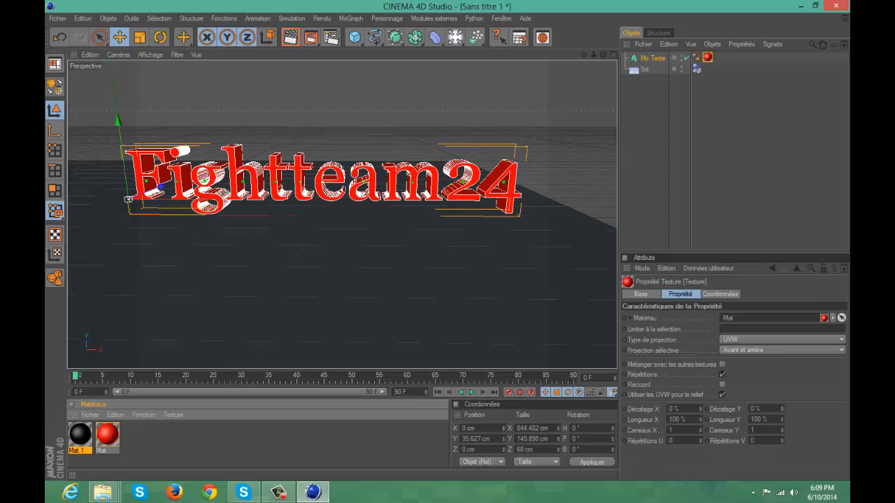
{"action": "left_click_drag", "start_coordinate": [80, 434], "coordinate": [203, 202]}
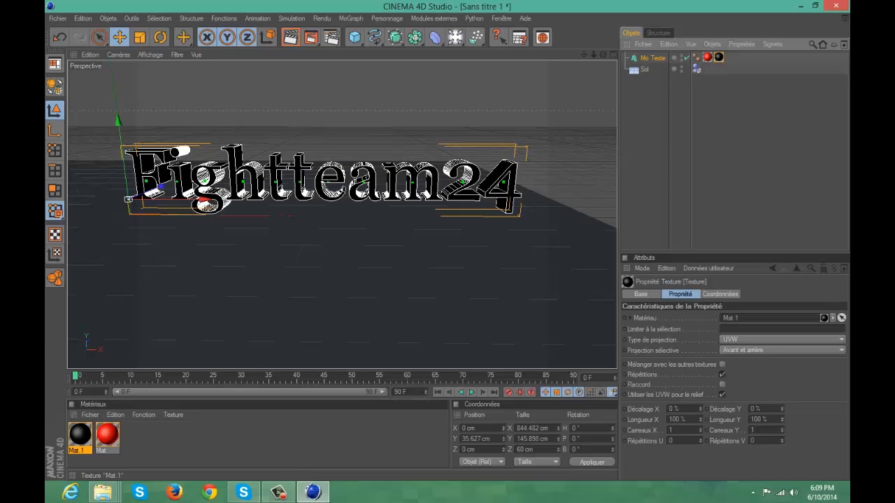
{"action": "left_click_drag", "start_coordinate": [719, 58], "coordinate": [704, 58]}
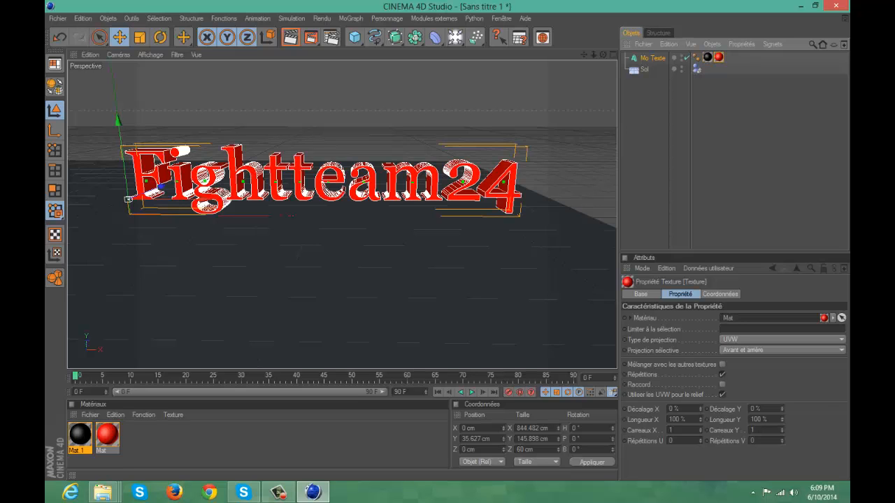
{"action": "key", "text": "ctrl+shift+a"}
{"action": "left_click", "coordinate": [653, 58]}
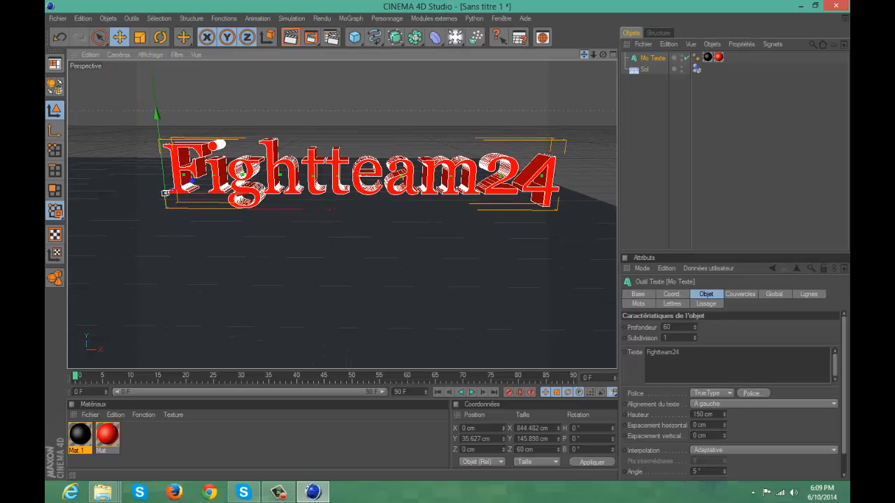
- Add a light (Lumière) and position it in front of and above the text, at about X 336, Y 157, Z -183 cm
{"action": "left_click", "coordinate": [456, 37]}
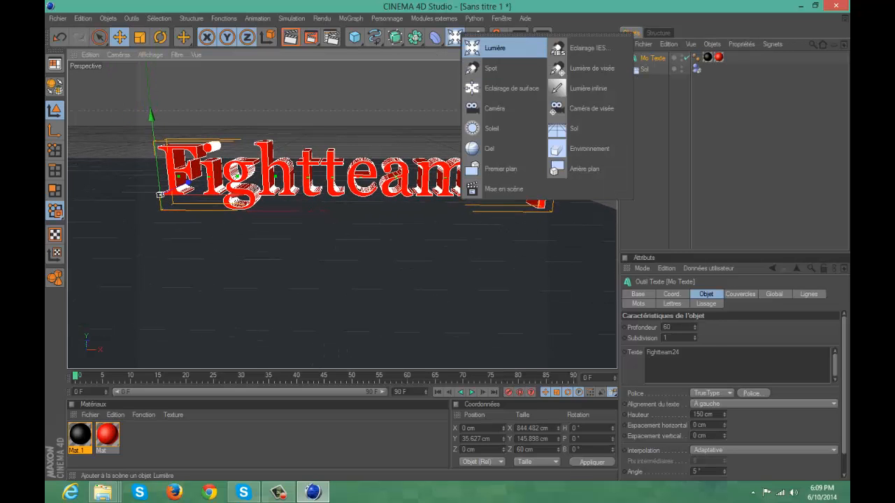
{"action": "left_click", "coordinate": [495, 47]}
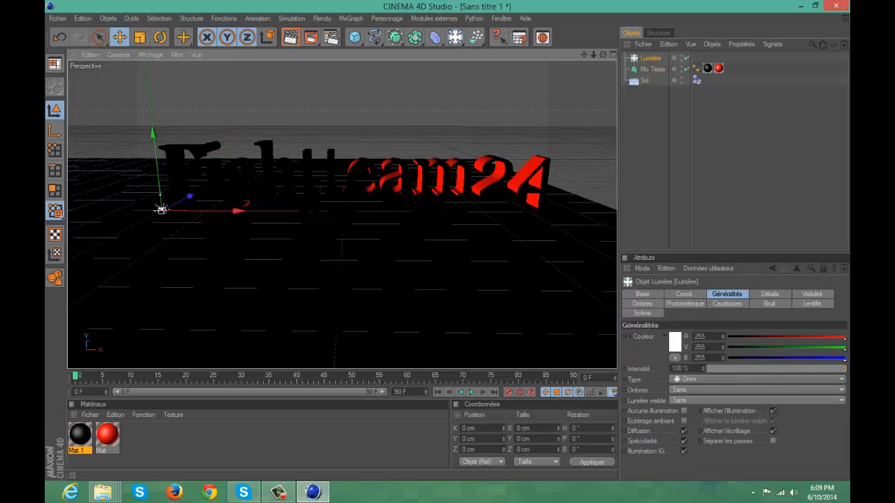
{"action": "left_click_drag", "start_coordinate": [160, 210], "coordinate": [311, 180]}
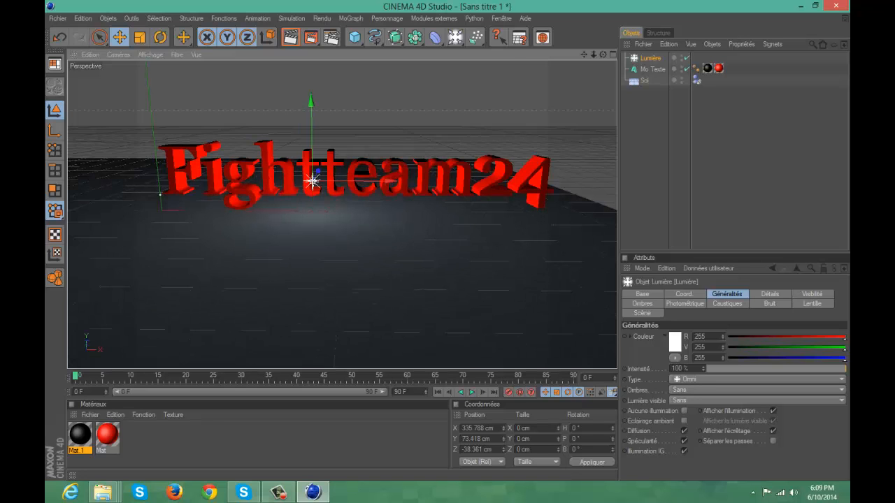
{"action": "left_click_drag", "start_coordinate": [602, 54], "coordinate": [503, 73]}
{"action": "left_click_drag", "start_coordinate": [376, 171], "coordinate": [308, 184]}
{"action": "left_click_drag", "start_coordinate": [234, 104], "coordinate": [230, 69]}
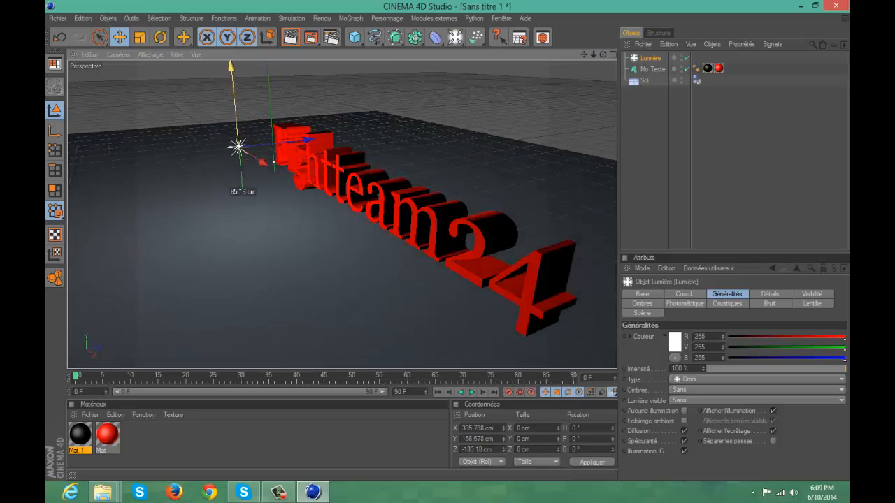
- Move the light along the X axis to about 443 cm and render the view to check the lighting
{"action": "left_click_drag", "start_coordinate": [262, 162], "coordinate": [283, 174]}
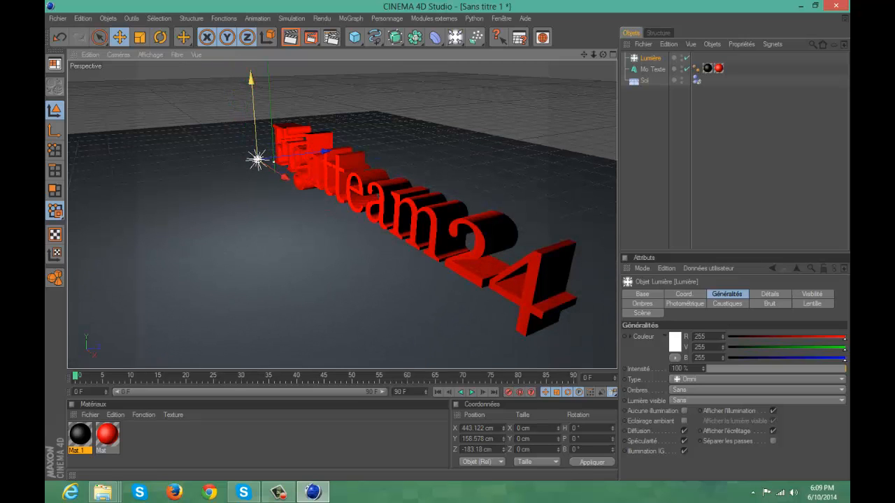
{"action": "left_click_drag", "start_coordinate": [603, 55], "coordinate": [688, 41]}
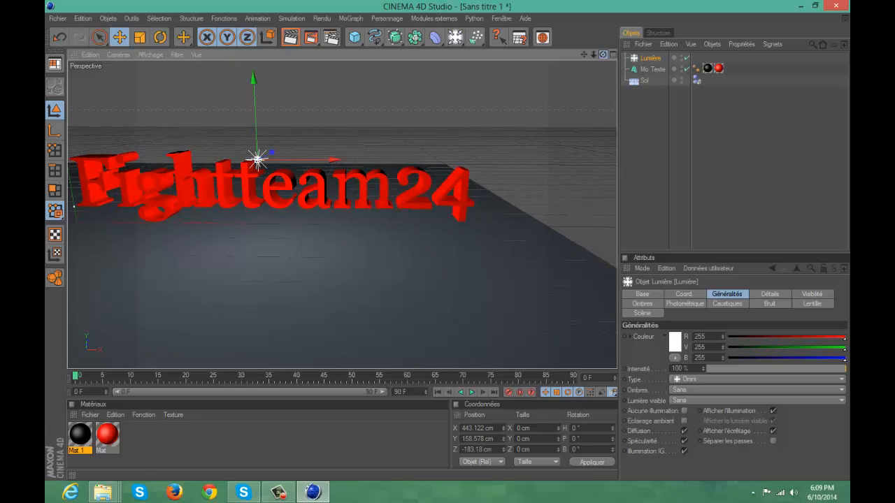
{"action": "left_click_drag", "start_coordinate": [584, 55], "coordinate": [633, 49]}
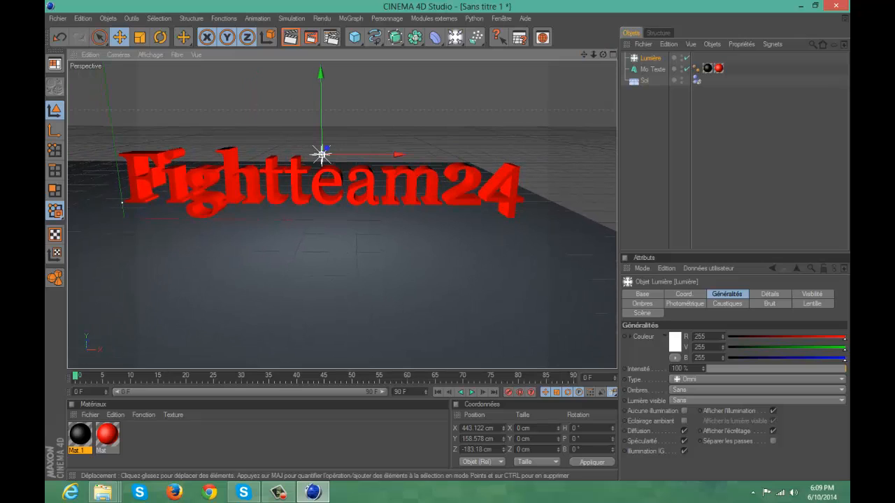
{"action": "key", "text": "ctrl+r"}
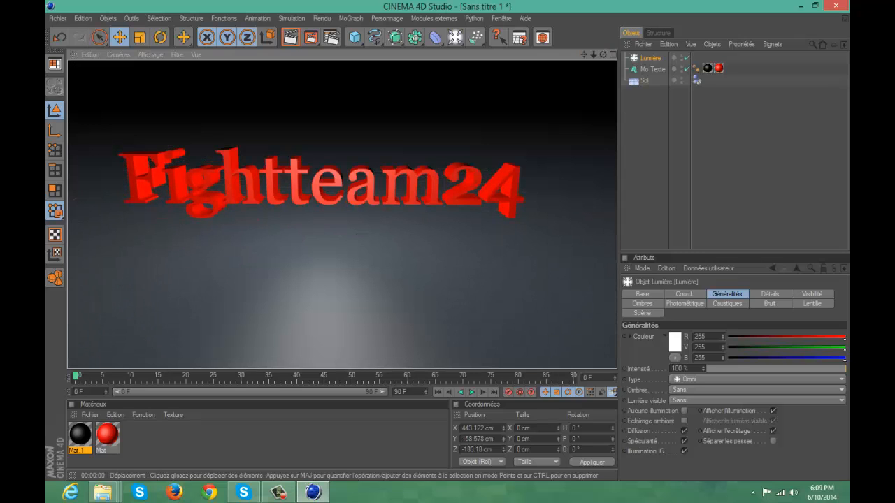
{"action": "left_click", "coordinate": [490, 105]}
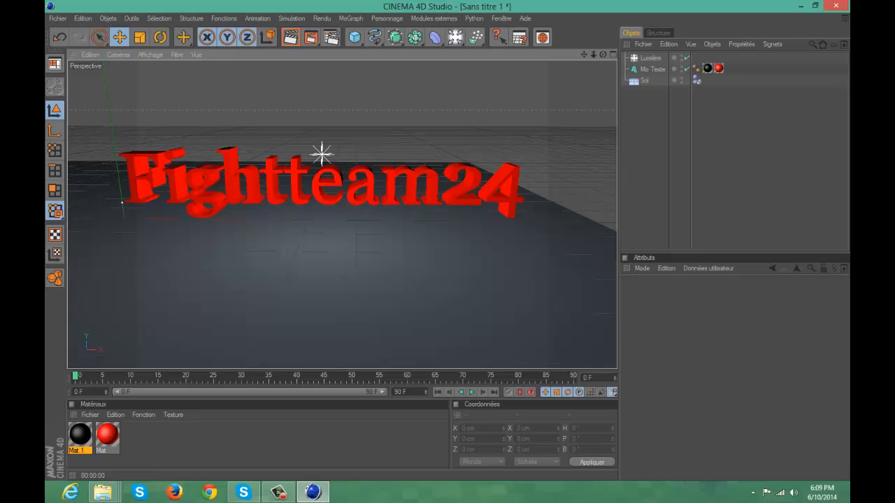
- Reposition the light above and in front of the text at about X 464, Y 191, Z -205 cm
{"action": "left_click", "coordinate": [651, 58]}
{"action": "left_click_drag", "start_coordinate": [603, 55], "coordinate": [514, 76]}
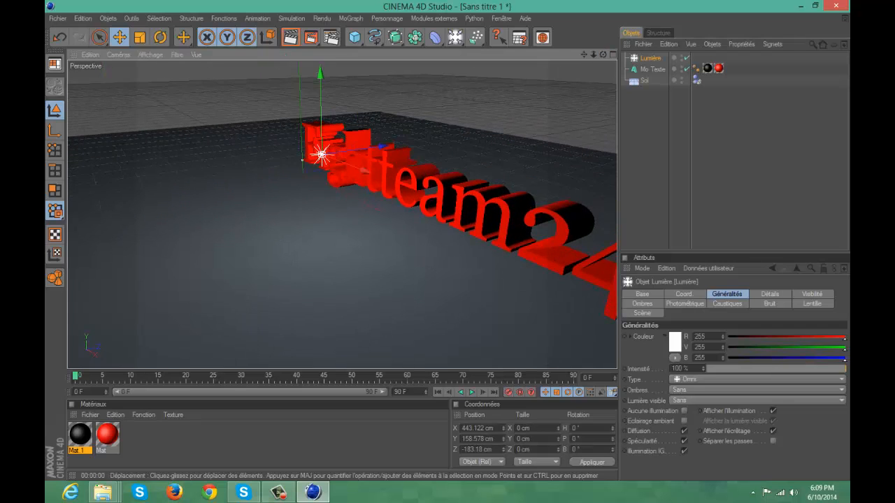
{"action": "left_click_drag", "start_coordinate": [384, 146], "coordinate": [367, 148]}
{"action": "left_click_drag", "start_coordinate": [301, 75], "coordinate": [300, 62]}
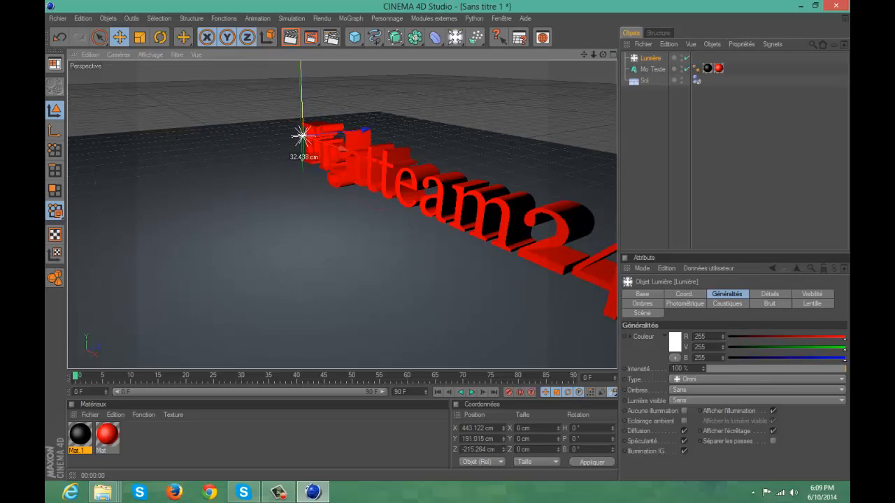
{"action": "left_click_drag", "start_coordinate": [302, 134], "coordinate": [321, 140]}
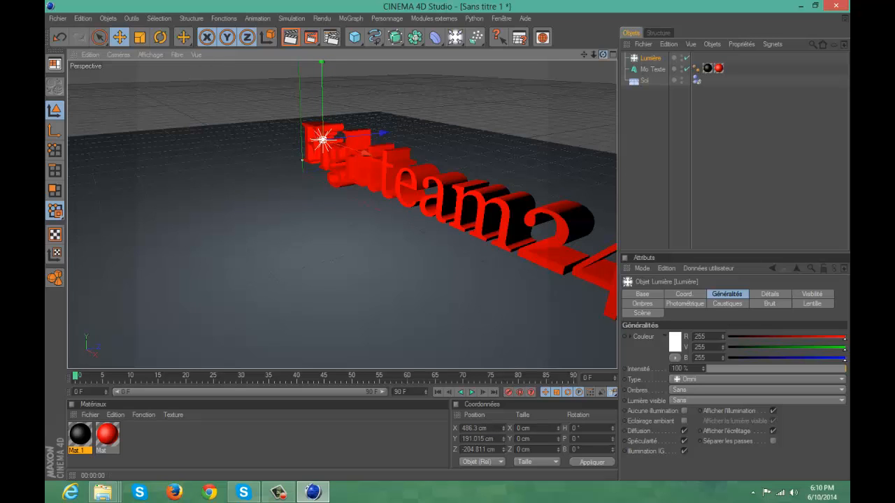
{"action": "left_click_drag", "start_coordinate": [603, 54], "coordinate": [533, 56]}
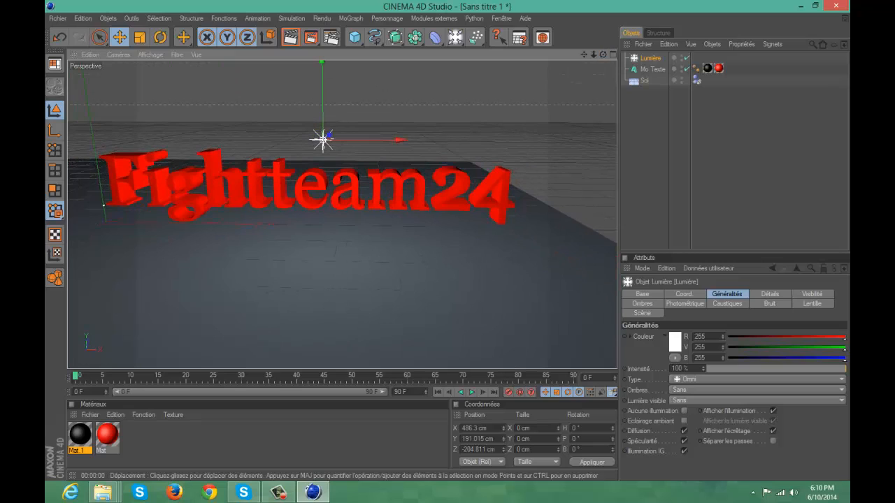
{"action": "left_click_drag", "start_coordinate": [378, 140], "coordinate": [362, 140]}
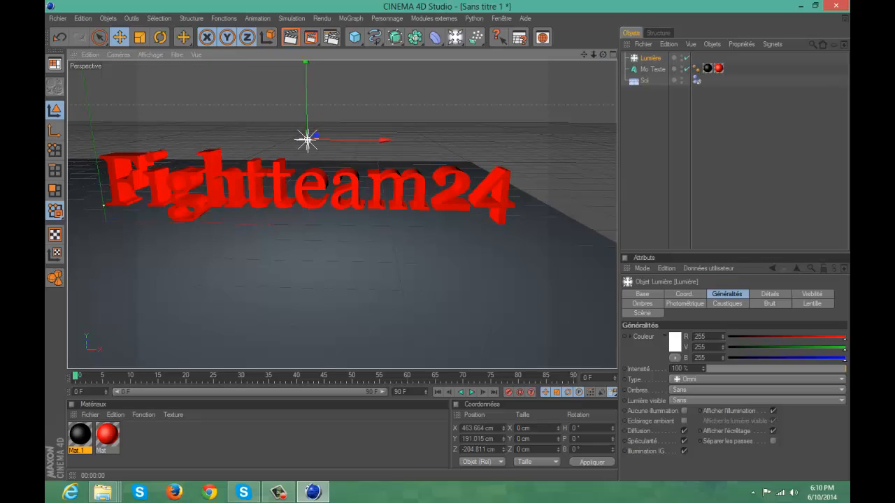
- Set the light's shadows (Ombres) to Masques d'ombres (ombres diffuses) and render the view to check them
{"action": "left_click", "coordinate": [757, 389]}
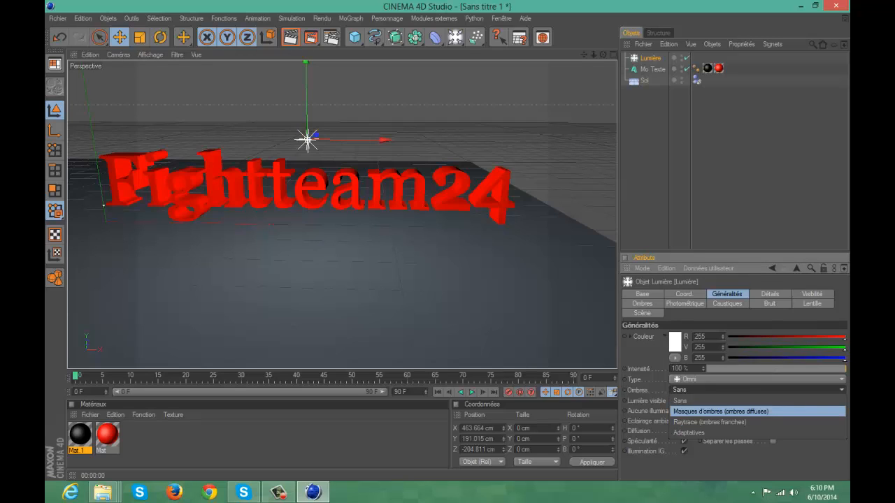
{"action": "left_click", "coordinate": [720, 411]}
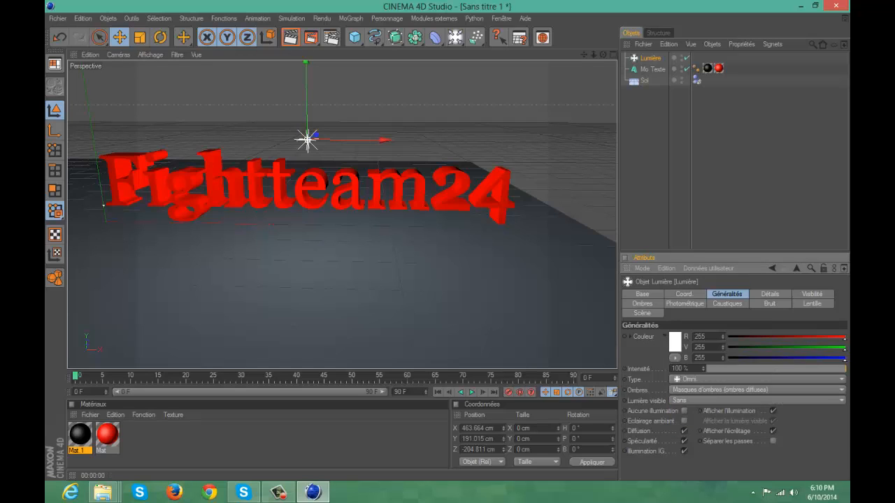
{"action": "left_click_drag", "start_coordinate": [583, 54], "coordinate": [634, 41]}
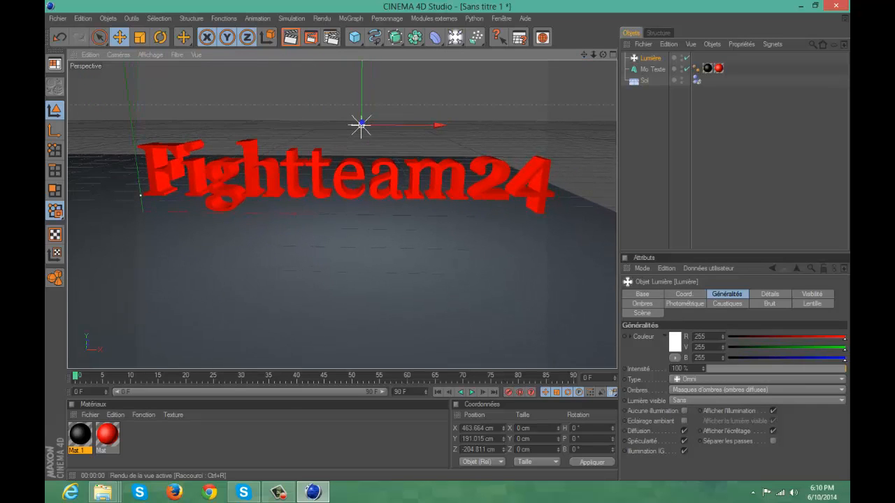
{"action": "left_click", "coordinate": [291, 37]}
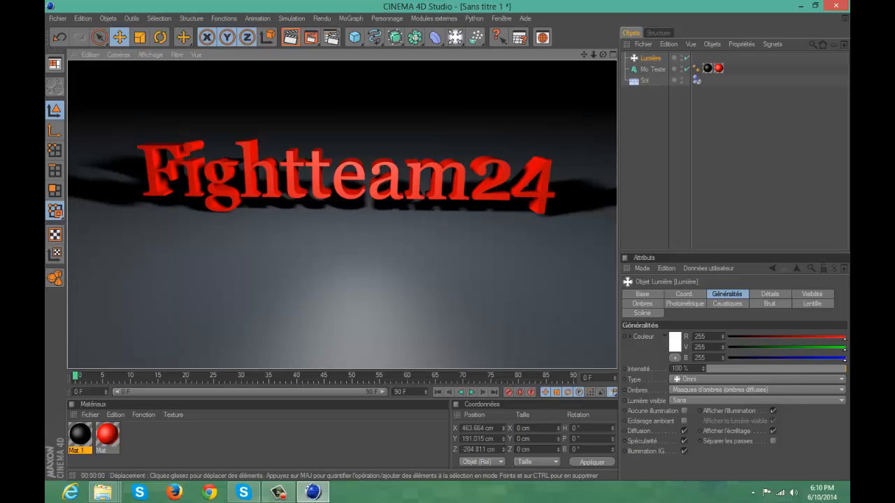
- Break the Mo Texte object into 30 pieces per letter with Thrausi and move the plugin window out of the way
{"action": "left_click", "coordinate": [644, 80]}
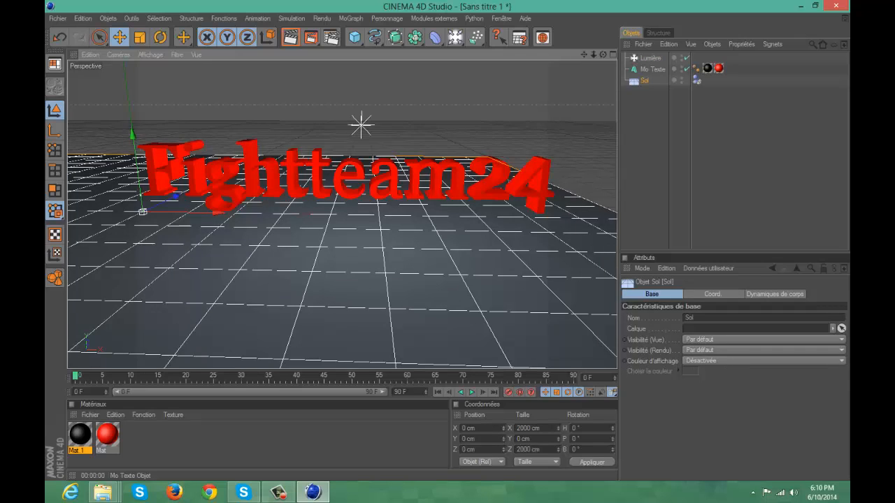
{"action": "left_click", "coordinate": [652, 69]}
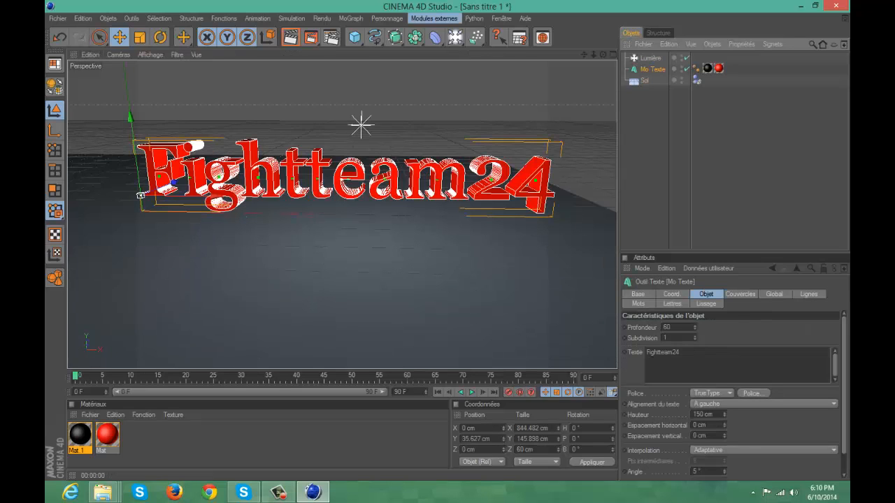
{"action": "left_click", "coordinate": [434, 18]}
{"action": "mouse_move", "coordinate": [441, 59]}
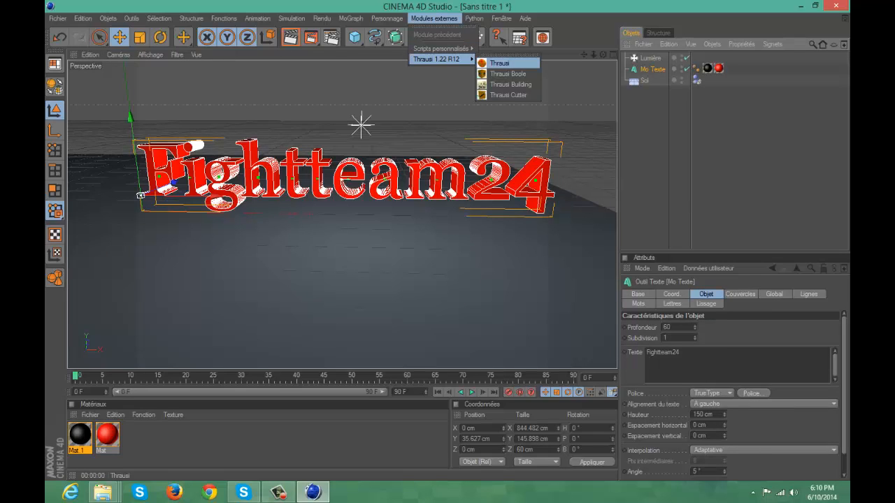
{"action": "left_click", "coordinate": [499, 63]}
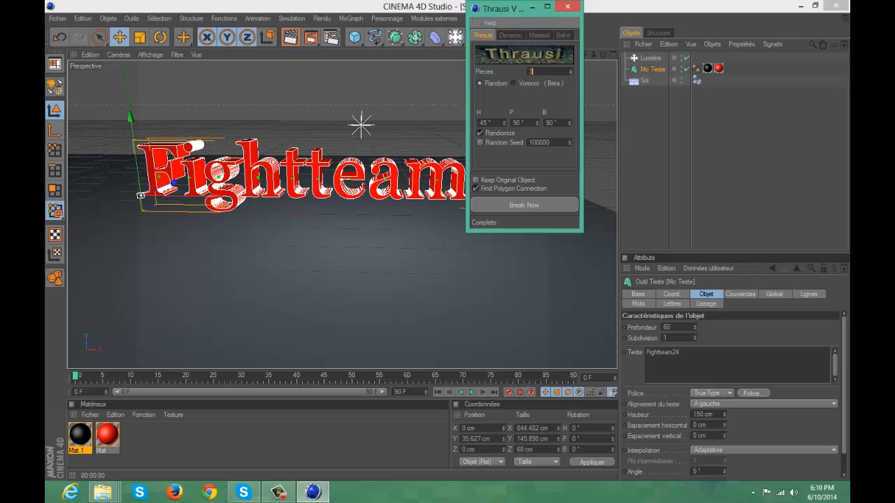
{"action": "type", "text": "0"}
{"action": "left_click", "coordinate": [523, 205]}
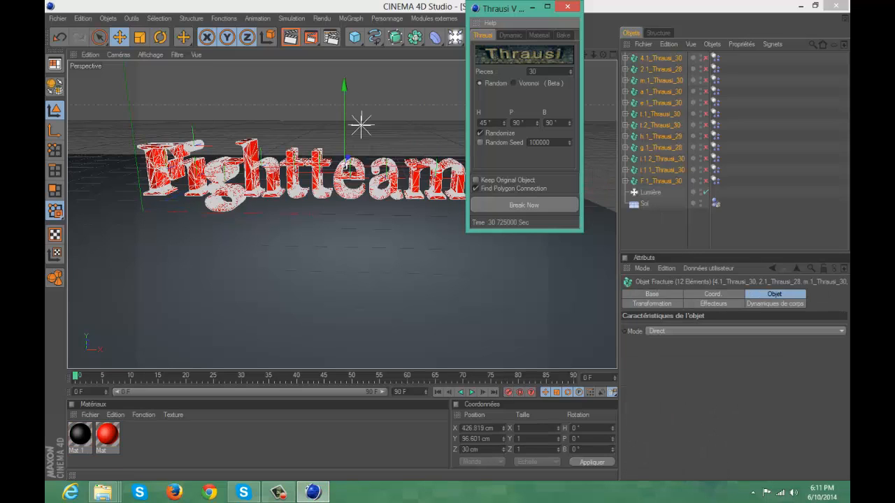
{"action": "left_click", "coordinate": [547, 6]}
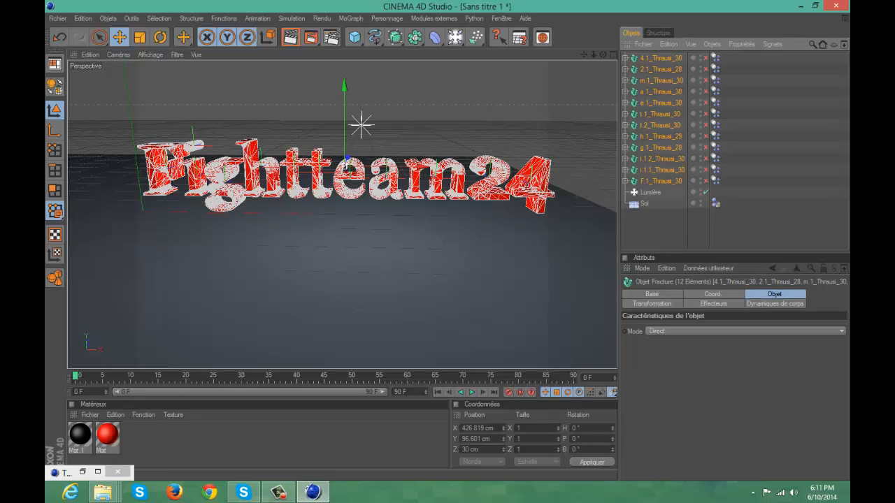
{"action": "left_click", "coordinate": [727, 228]}
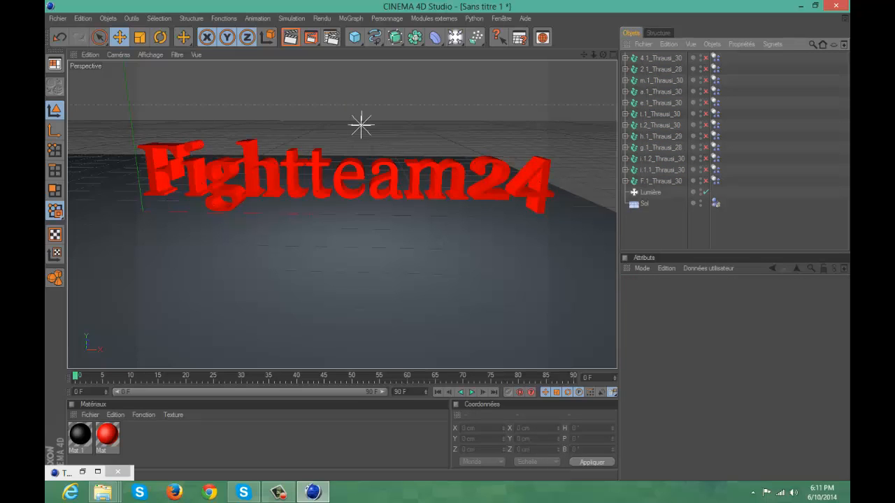
- Set the body dynamics trigger (Déclencher) of all twelve Thrausi letter fracture objects to Sur collision
{"action": "mouse_move", "coordinate": [584, 54]}
{"action": "left_mouse_down"}
{"action": "mouse_move", "coordinate": [606, 54]}
{"action": "mouse_move", "coordinate": [591, 56]}
{"action": "left_mouse_up"}
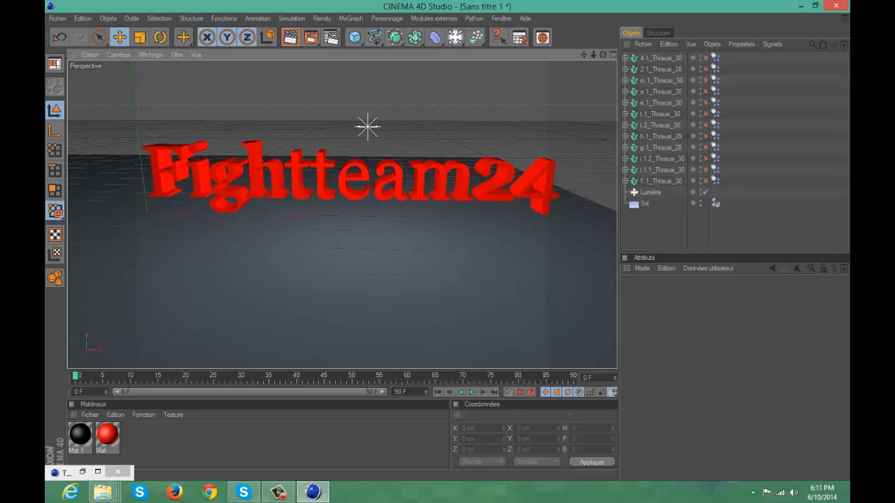
{"action": "left_click", "coordinate": [660, 181]}
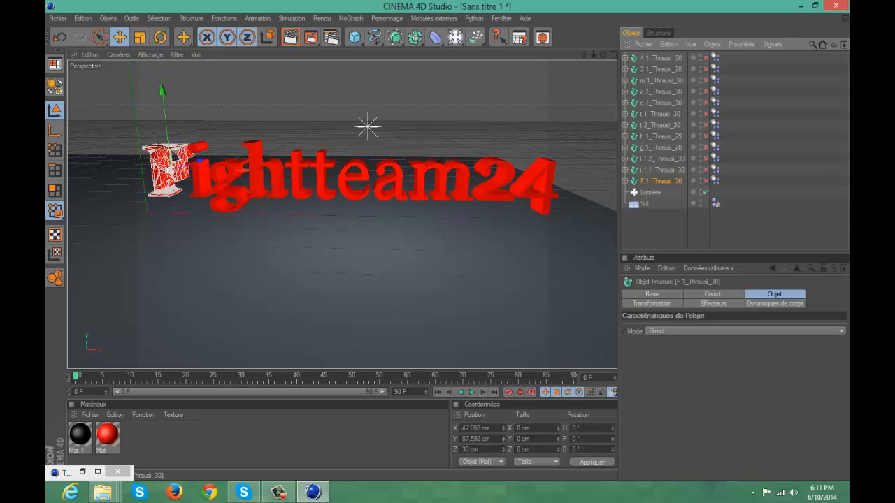
{"action": "left_click", "coordinate": [661, 58], "text": "shift"}
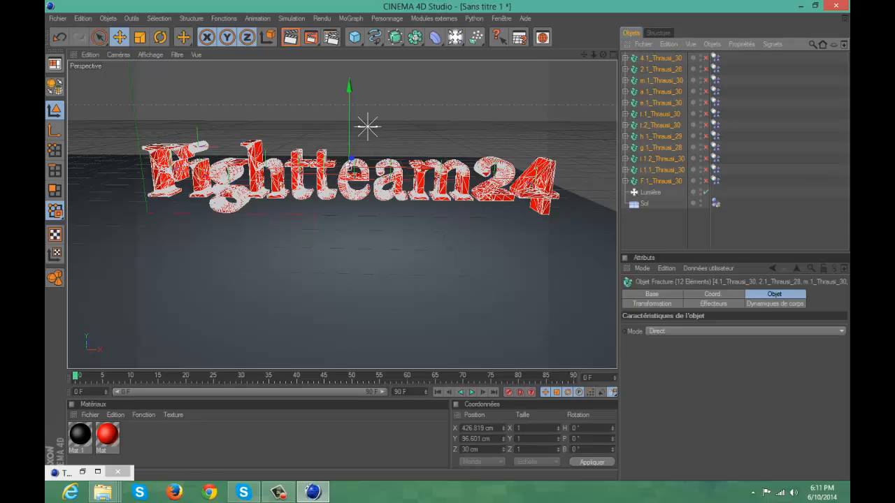
{"action": "left_click", "coordinate": [775, 303]}
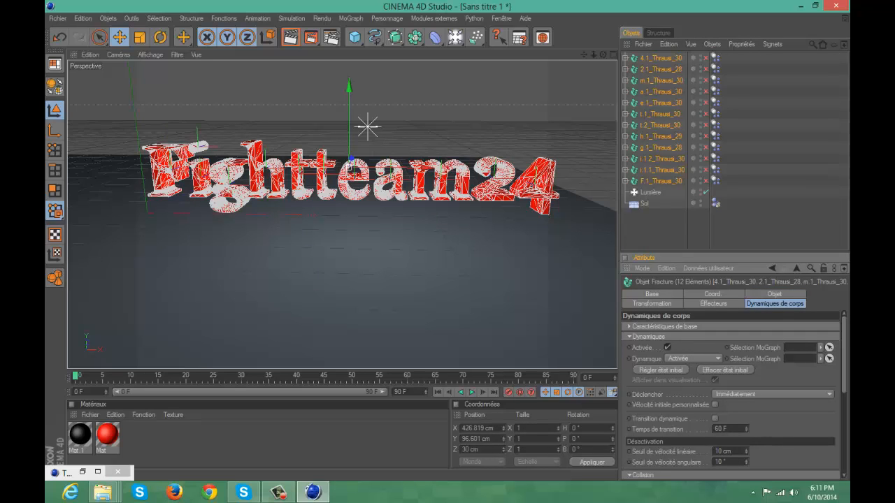
{"action": "left_click", "coordinate": [773, 393]}
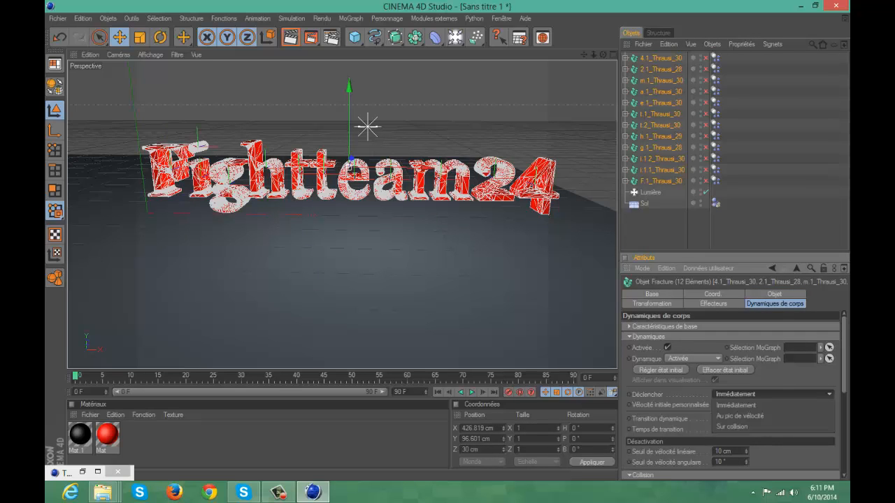
{"action": "left_click", "coordinate": [772, 426]}
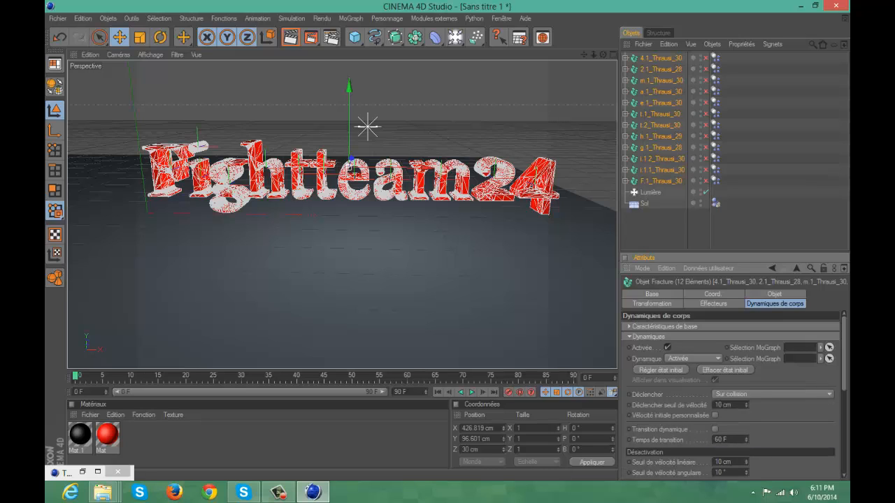
{"action": "left_click", "coordinate": [651, 303]}
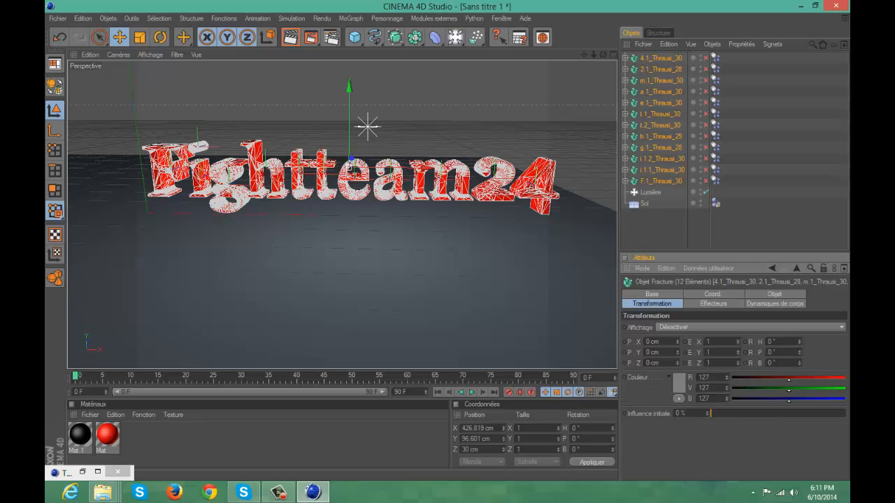
{"action": "left_click", "coordinate": [651, 293]}
{"action": "left_click", "coordinate": [774, 293]}
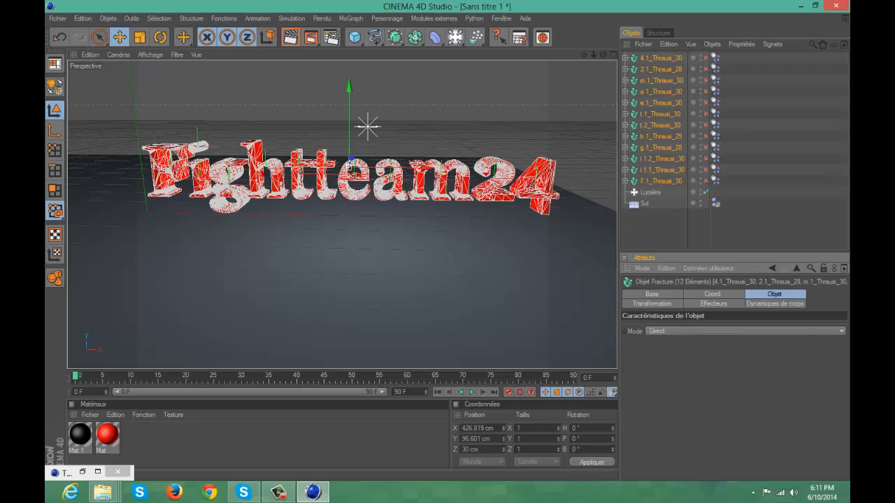
{"action": "left_click", "coordinate": [713, 293]}
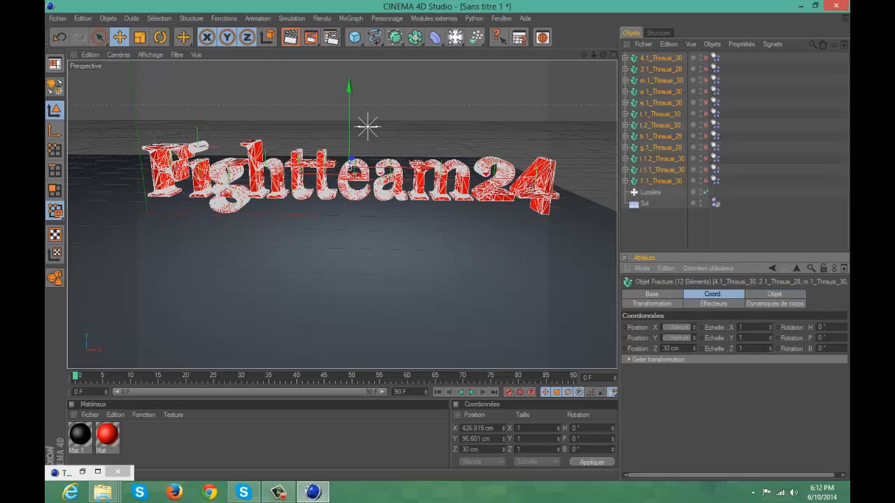
- Clear the fracture object selection and add a new MoGraph Mo Texte object to the scene
{"action": "left_click", "coordinate": [367, 127]}
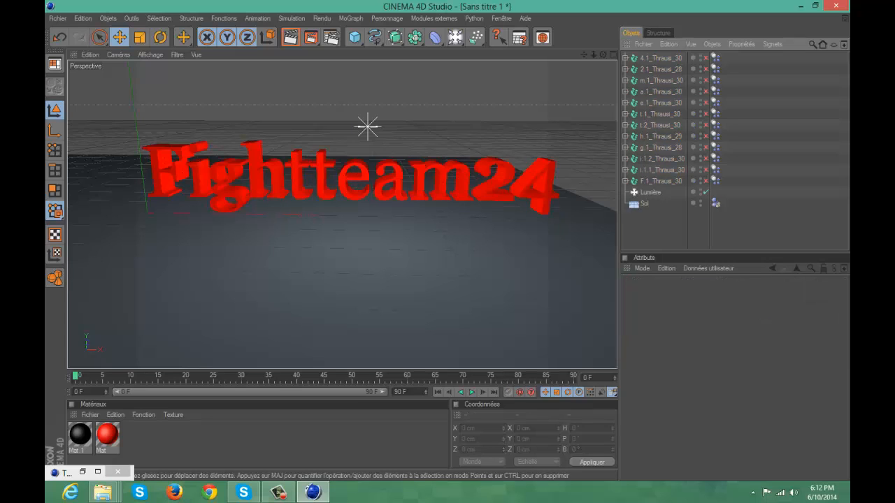
{"action": "left_click", "coordinate": [350, 18]}
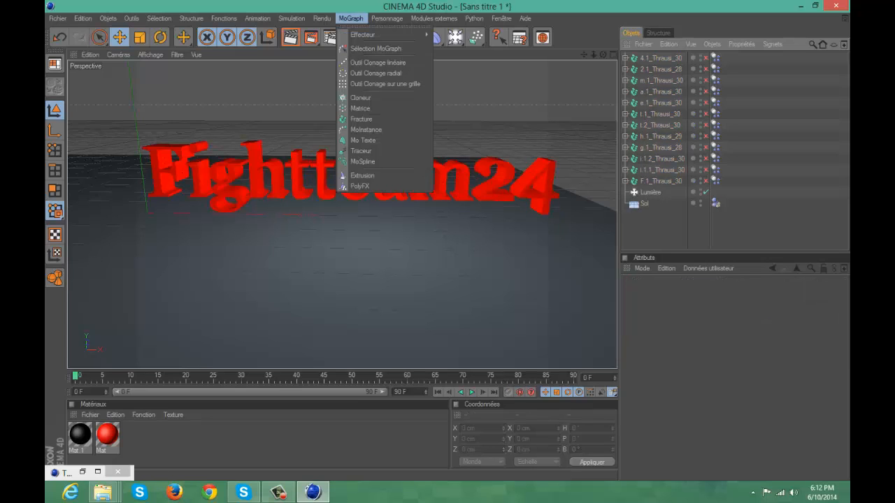
{"action": "left_click", "coordinate": [363, 140]}
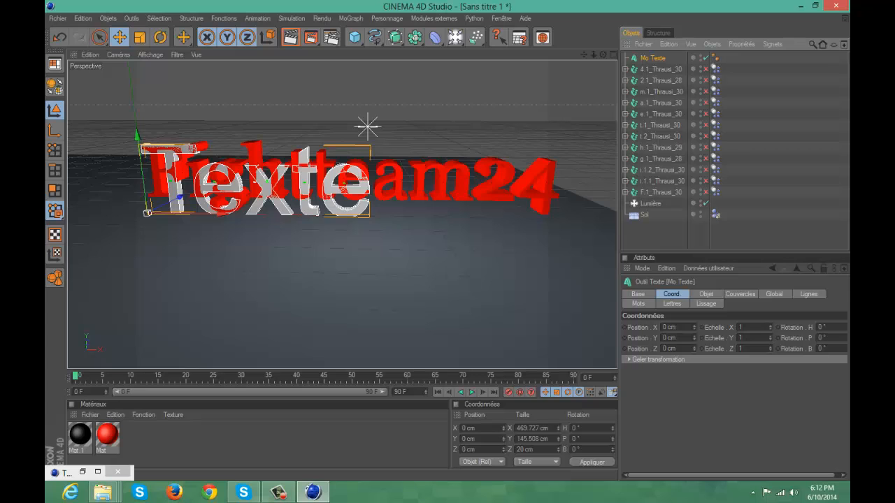
{"action": "left_click_drag", "start_coordinate": [603, 55], "coordinate": [745, 58]}
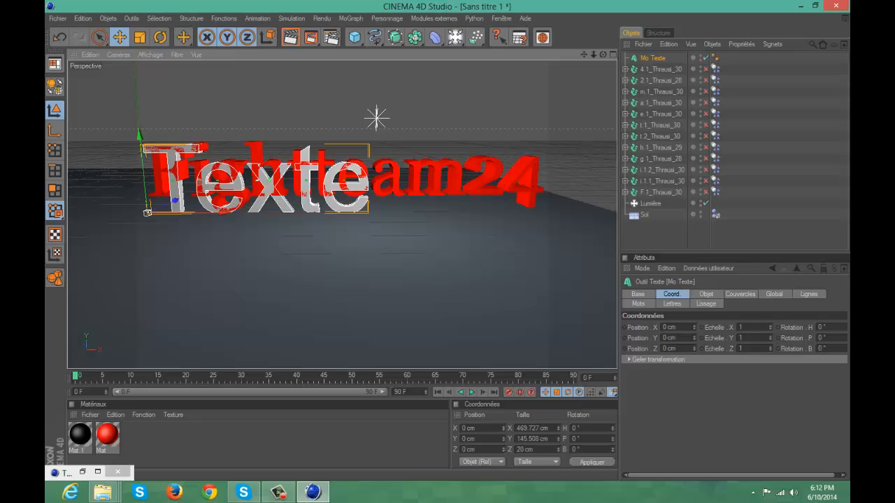
- Create a new material and set its colour to blue with RGB 4, 0, 255
{"action": "double_click", "coordinate": [174, 436]}
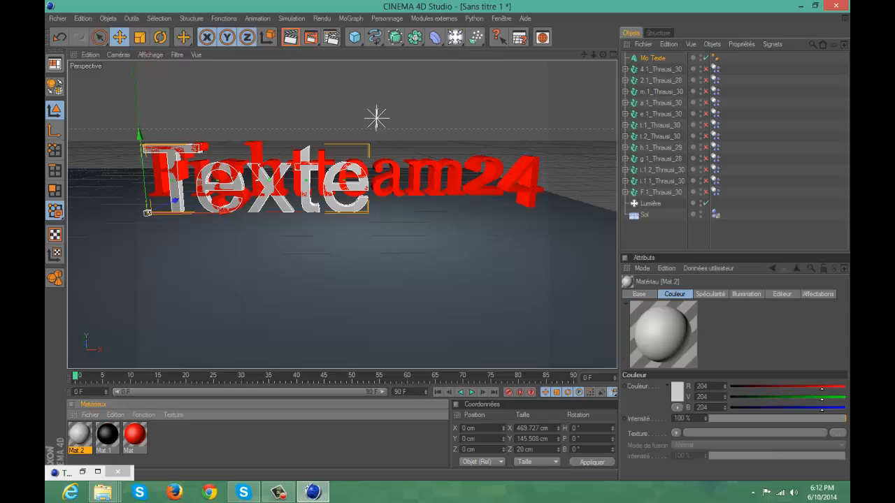
{"action": "double_click", "coordinate": [79, 434]}
{"action": "left_click", "coordinate": [342, 119]}
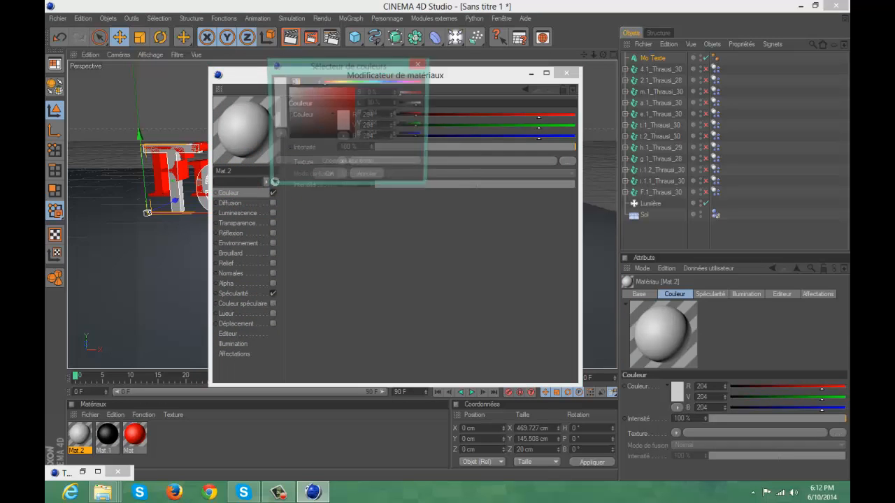
{"action": "left_click", "coordinate": [390, 82]}
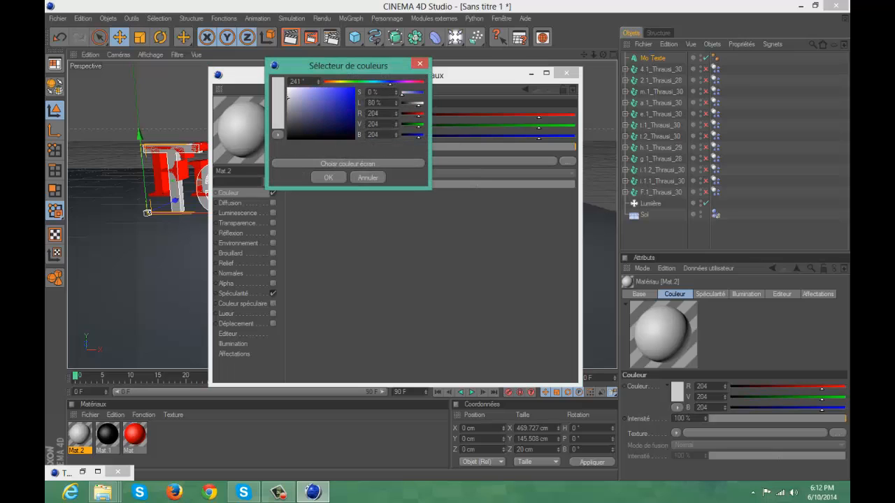
{"action": "left_click", "coordinate": [354, 88]}
{"action": "key", "text": "Return"}
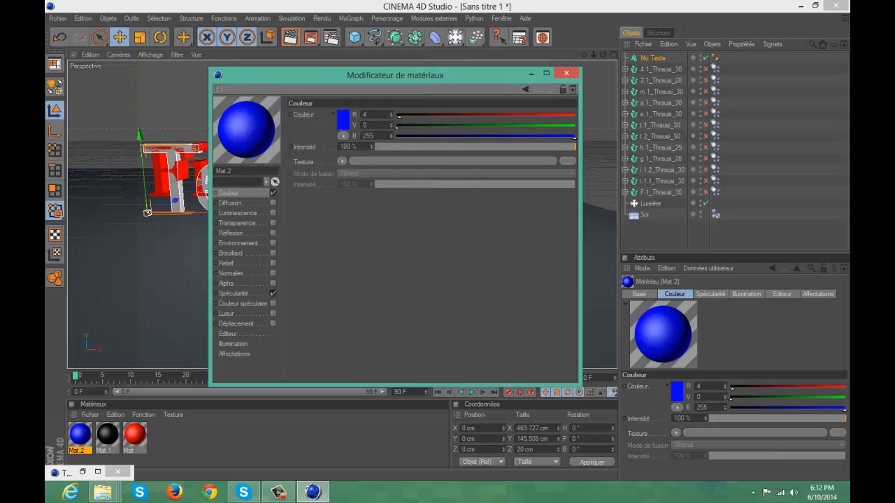
{"action": "key", "text": "Escape"}
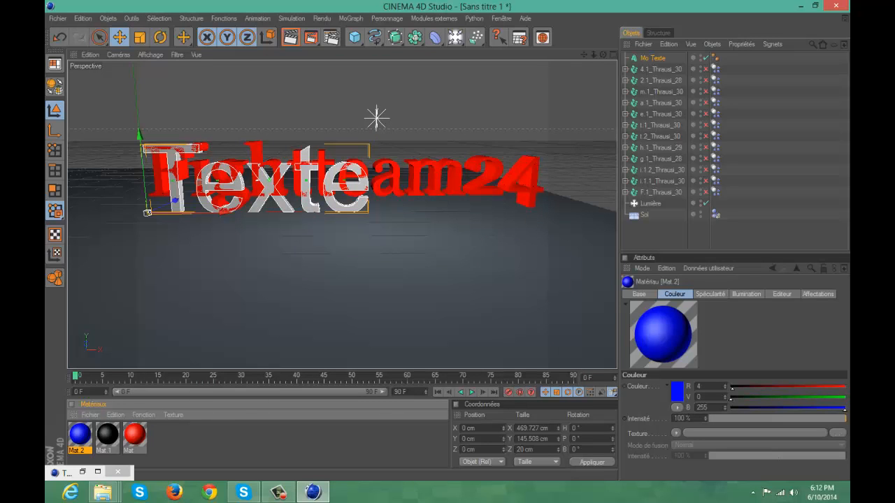
- Apply black Mat 1 and blue Mat 2 to the new Mo Texte, limit Mat 2 to selection C1, and render the view
{"action": "left_click_drag", "start_coordinate": [107, 434], "coordinate": [653, 57]}
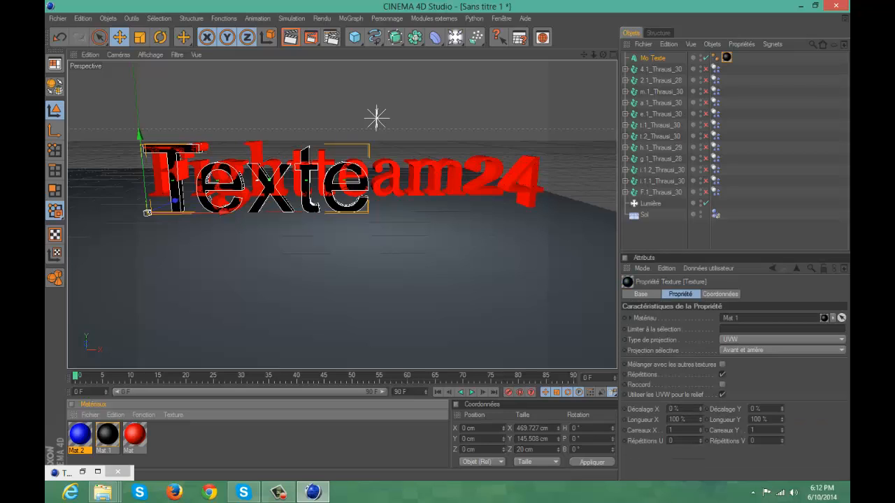
{"action": "left_click_drag", "start_coordinate": [79, 434], "coordinate": [653, 57]}
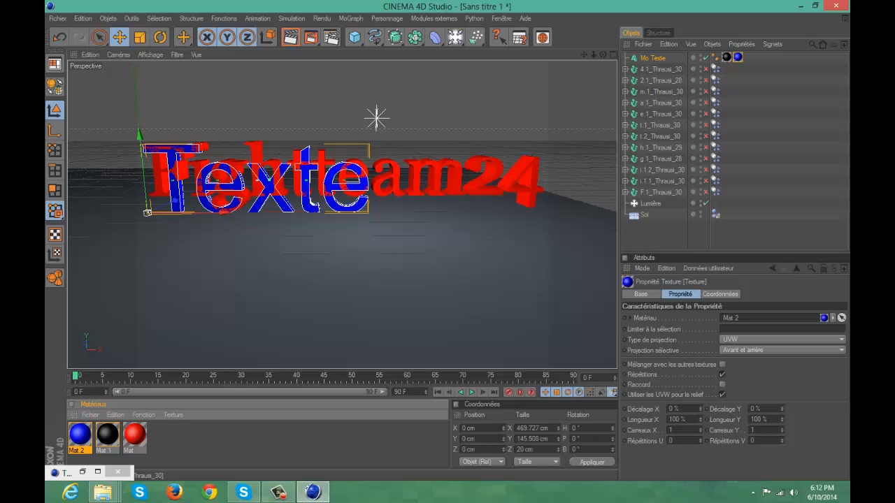
{"action": "left_click", "coordinate": [726, 329]}
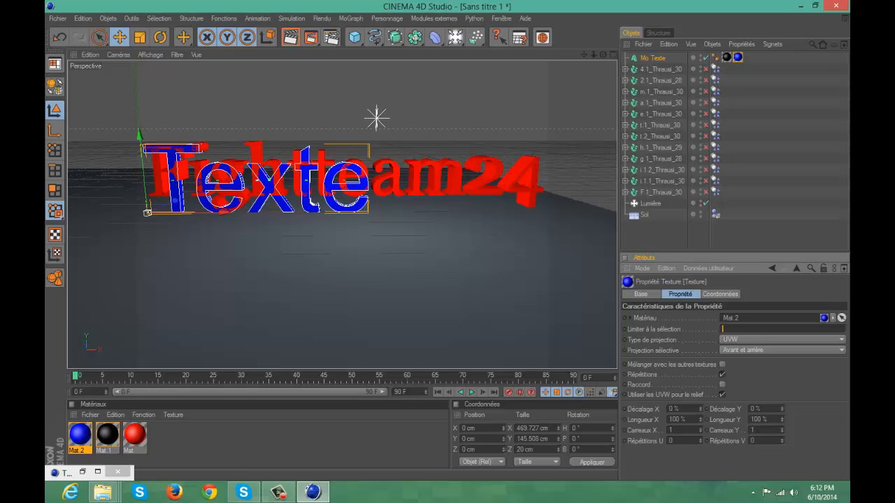
{"action": "type", "text": "C1"}
{"action": "key", "text": "Return"}
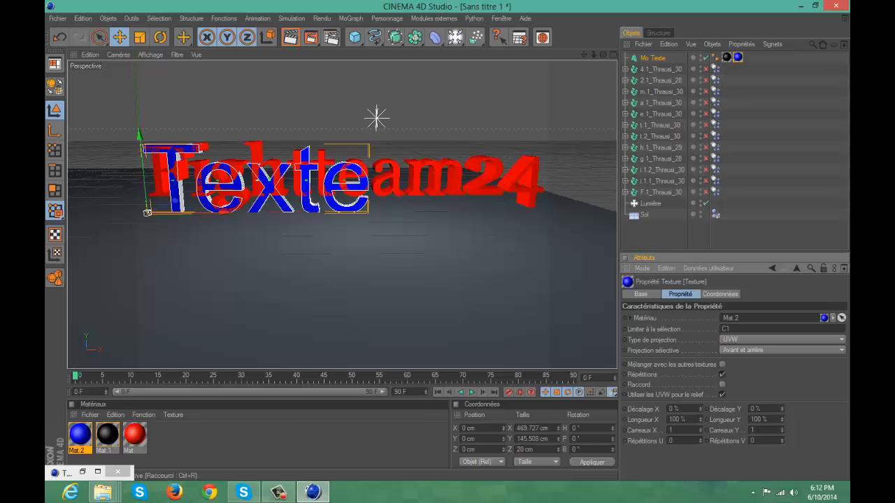
{"action": "key", "text": "ctrl+r"}
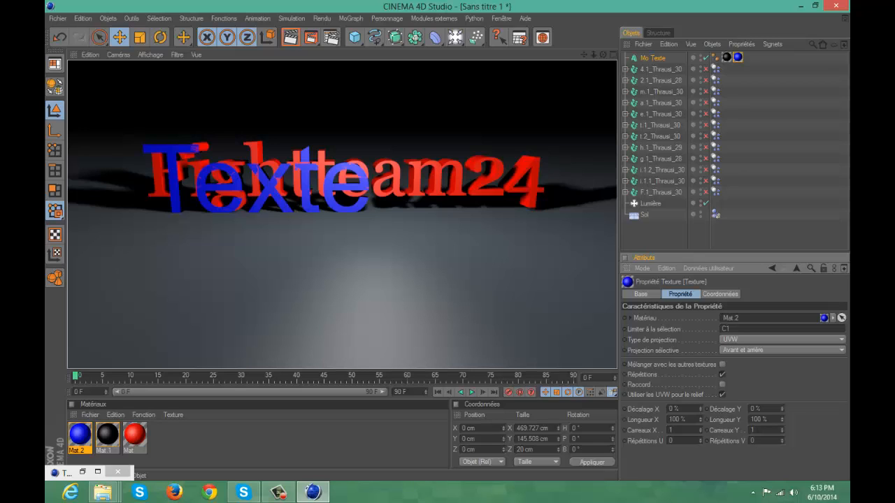
{"action": "left_click", "coordinate": [766, 227]}
- Set both the start (Début) and end (Fin) caps of the Mo Texte to Couvercle et biseau
{"action": "left_click", "coordinate": [653, 59]}
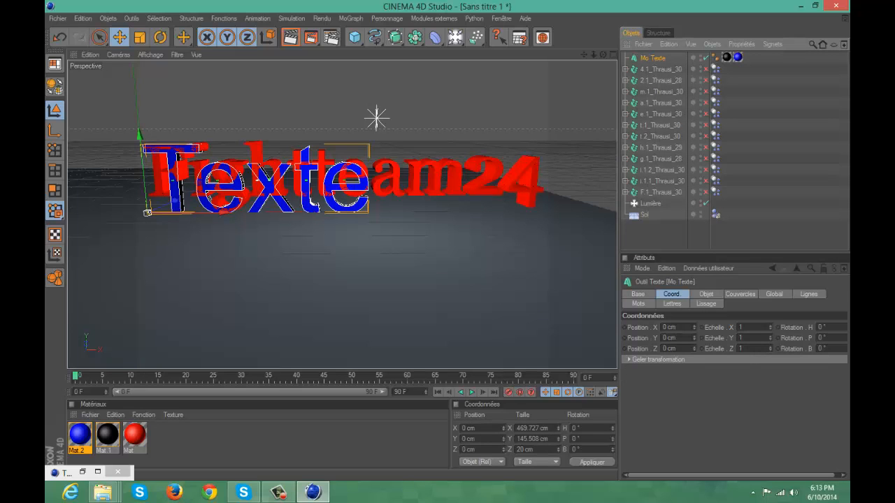
{"action": "left_click", "coordinate": [740, 294]}
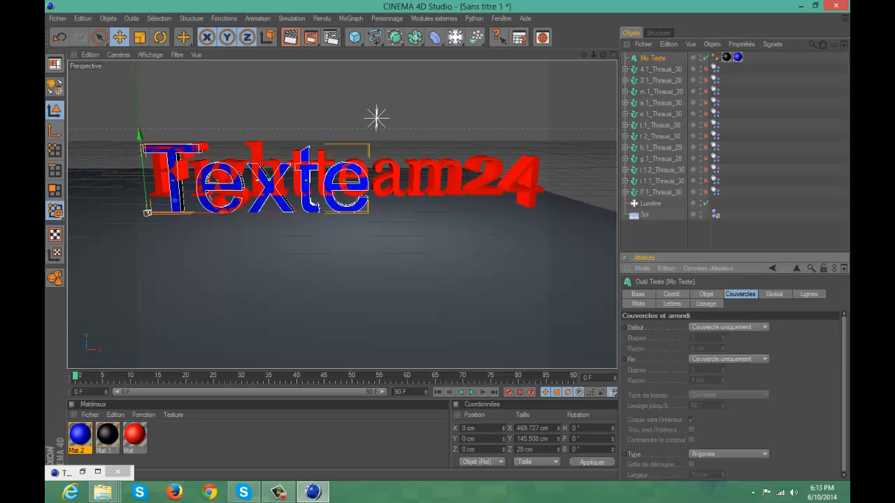
{"action": "left_click", "coordinate": [727, 327]}
{"action": "left_click", "coordinate": [727, 370]}
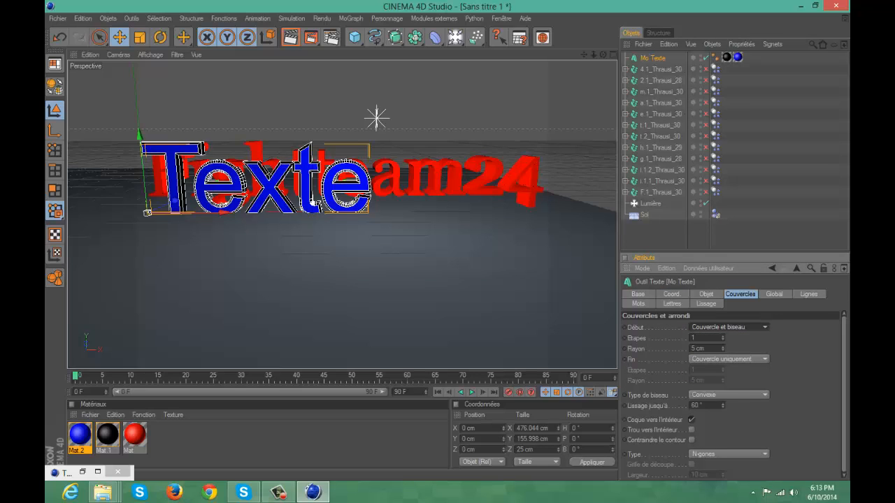
{"action": "left_click", "coordinate": [727, 359]}
{"action": "left_click", "coordinate": [727, 402]}
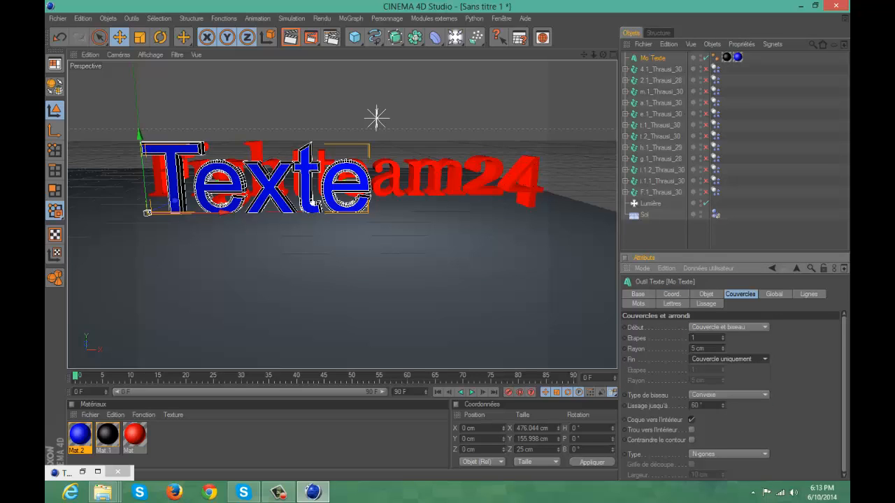
- Set the start and end bevels of the Mo Texte to 10 steps and a 7 cm radius, and render the view
{"action": "left_click", "coordinate": [699, 339]}
{"action": "type", "text": "0"}
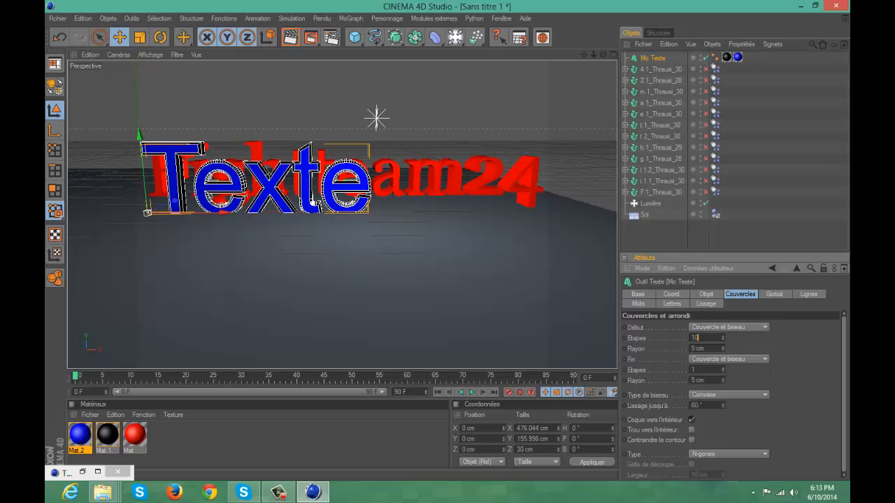
{"action": "type", "text": "1"}
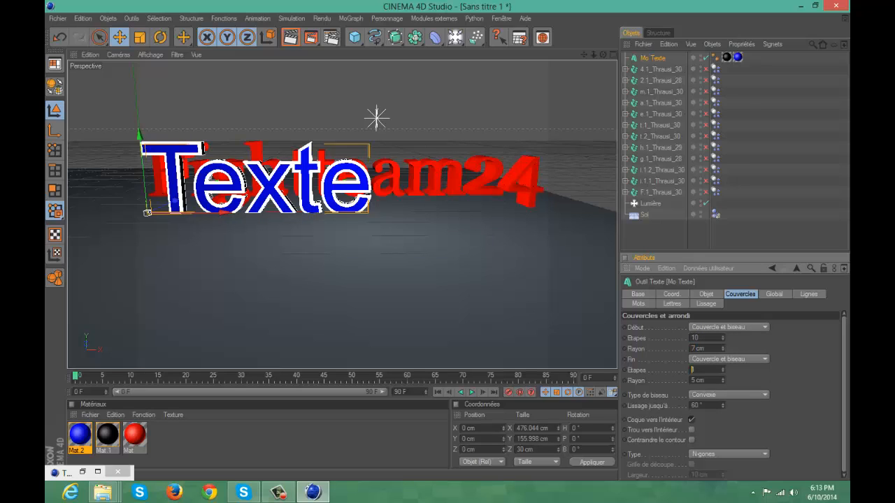
{"action": "type", "text": "10"}
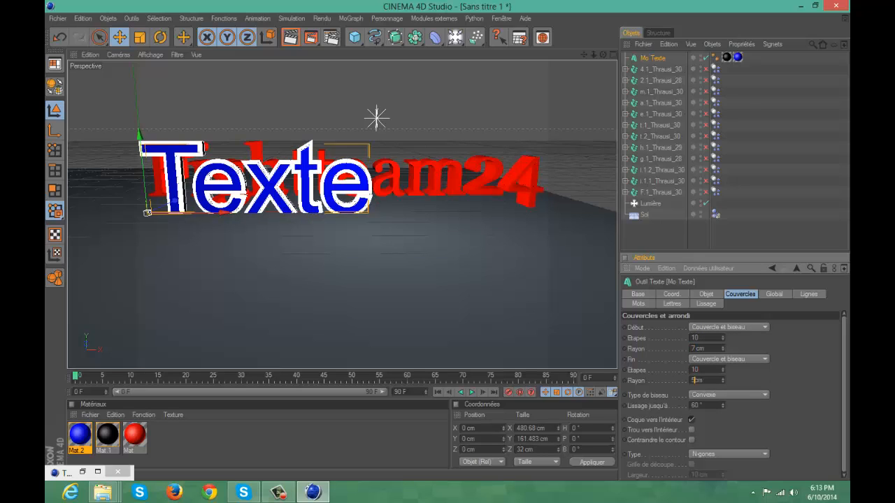
{"action": "type", "text": "7"}
{"action": "key", "text": "Return"}
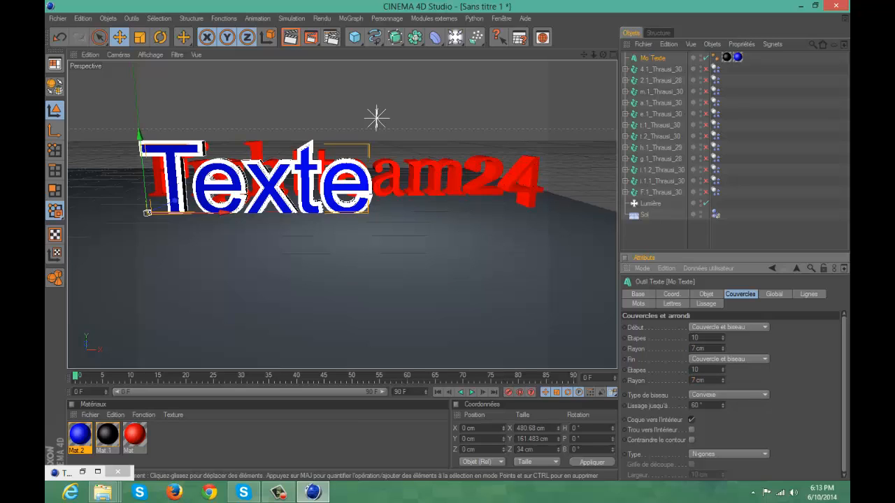
{"action": "key", "text": "ctrl+r"}
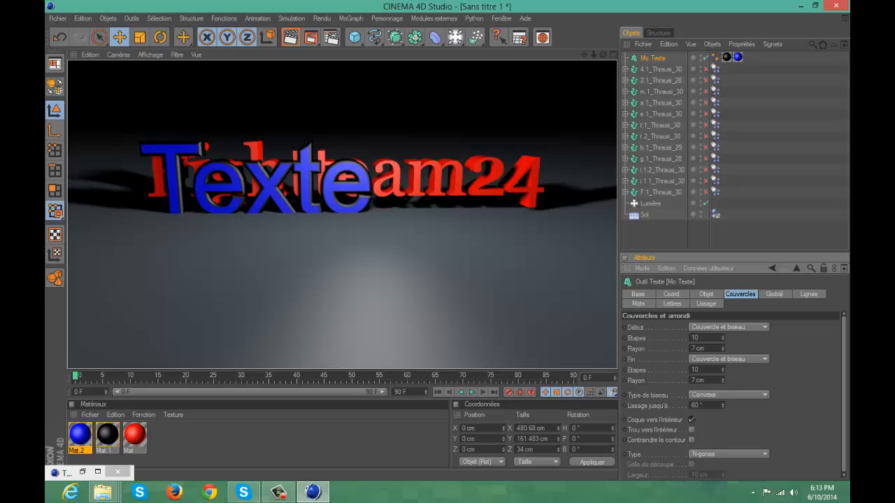
{"action": "left_click", "coordinate": [657, 234]}
{"action": "left_click", "coordinate": [653, 58]}
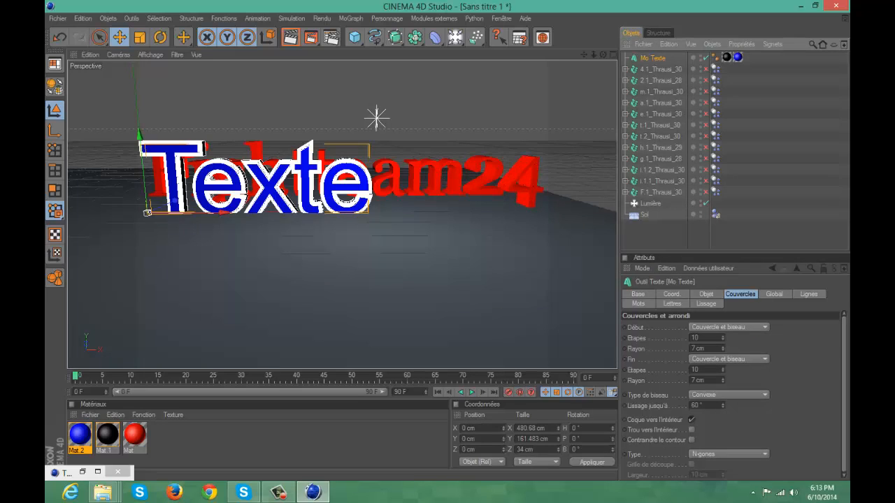
- Add a body dynamics tag (Dynamiques de corps) to the new Mo Texte object
{"action": "middle_click_drag", "start_coordinate": [308, 244], "coordinate": [381, 245], "text": "alt"}
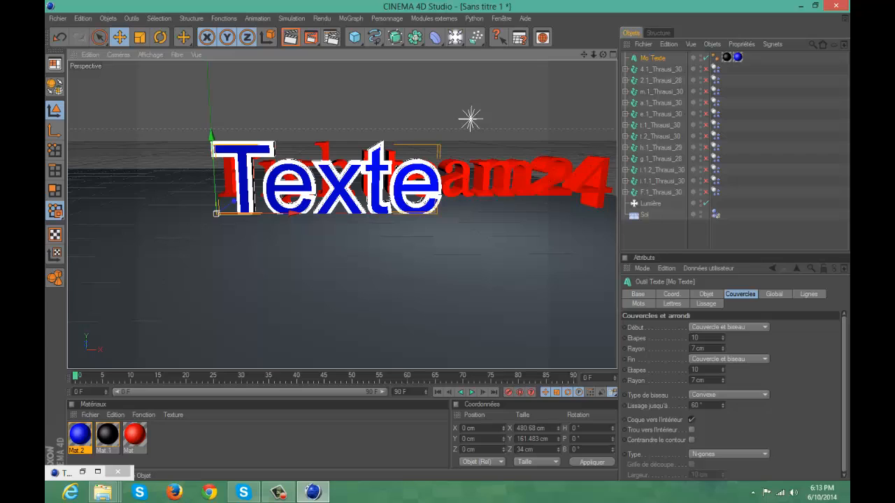
{"action": "right_click", "coordinate": [649, 59]}
{"action": "mouse_move", "coordinate": [692, 84]}
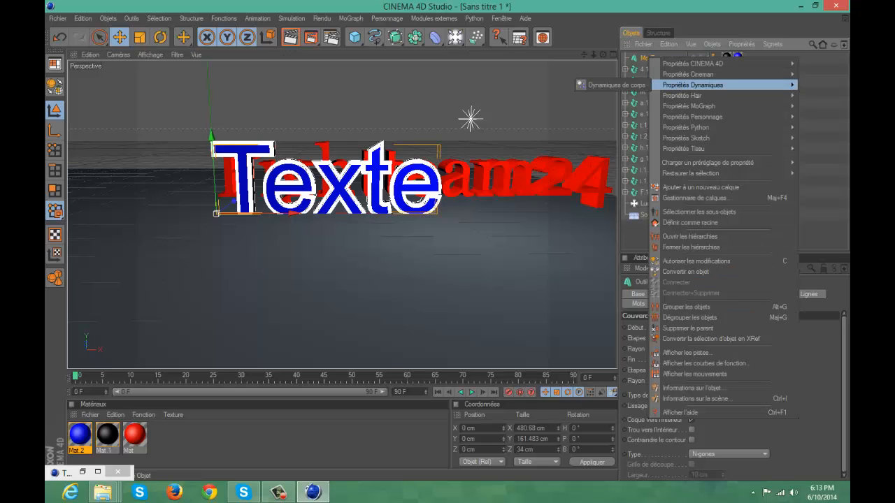
{"action": "left_click", "coordinate": [613, 84]}
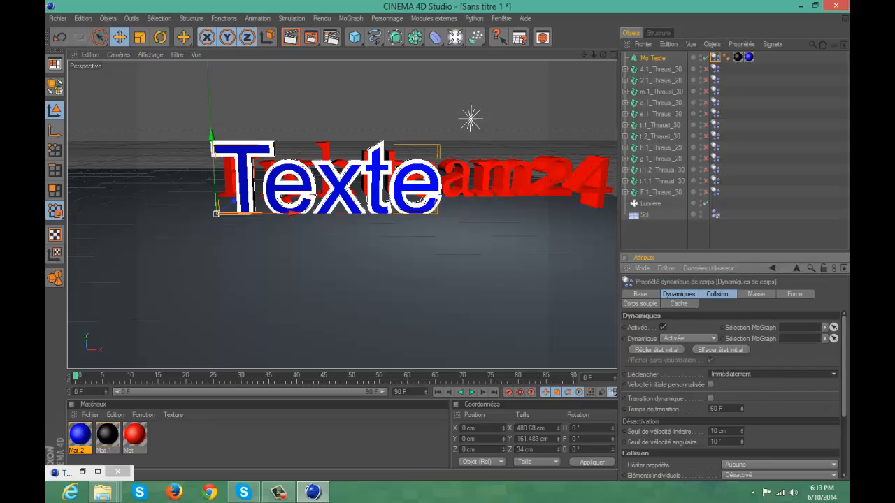
{"action": "left_click", "coordinate": [300, 438]}
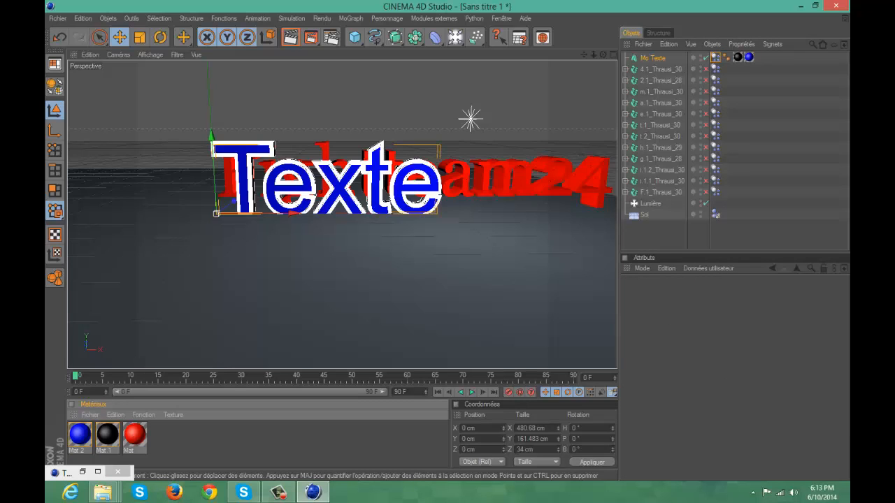
- Raise the blue Mo Texte high above the Fightteam24 text, to a Y position of about 1426 cm
{"action": "left_click", "coordinate": [653, 58]}
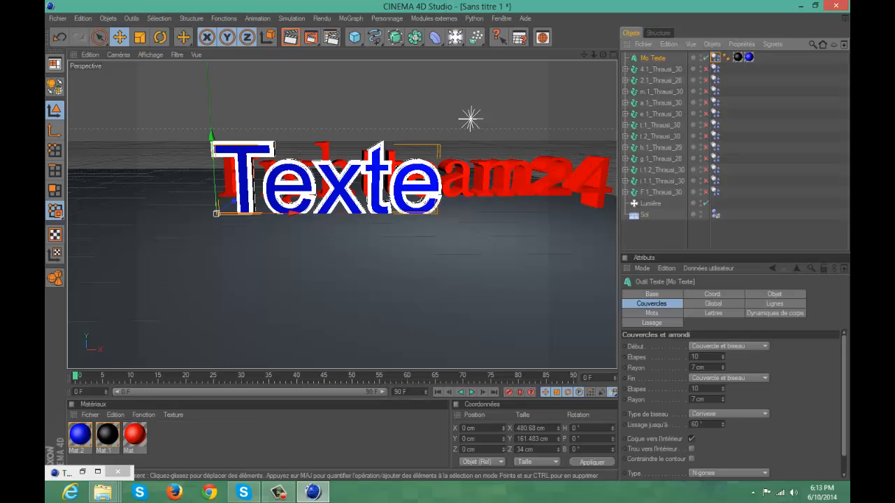
{"action": "left_click_drag", "start_coordinate": [211, 136], "coordinate": [207, 51]}
{"action": "scroll", "coordinate": [342, 215], "scroll_direction": "down", "scroll_amount": 5}
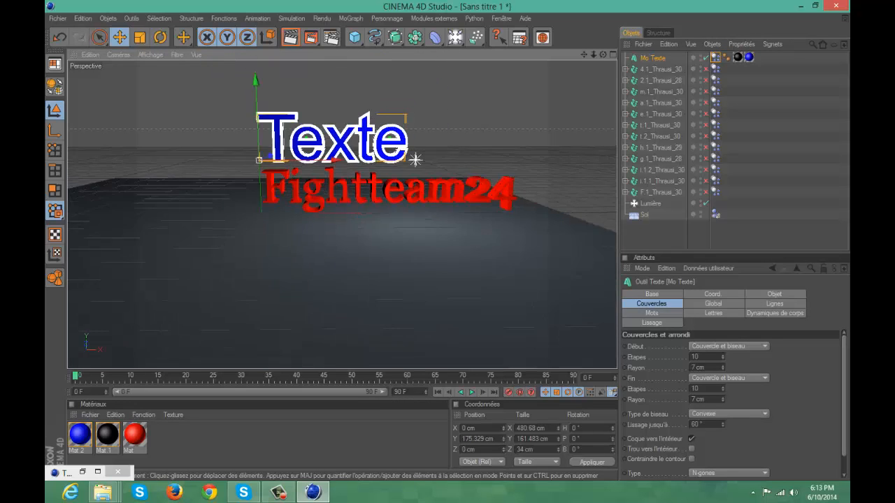
{"action": "left_click_drag", "start_coordinate": [302, 113], "coordinate": [302, 47]}
{"action": "scroll", "coordinate": [343, 215], "scroll_direction": "down", "scroll_amount": 4}
{"action": "middle_click_drag", "start_coordinate": [359, 200], "coordinate": [365, 236], "text": "alt"}
{"action": "left_click_drag", "start_coordinate": [321, 160], "coordinate": [321, 85]}
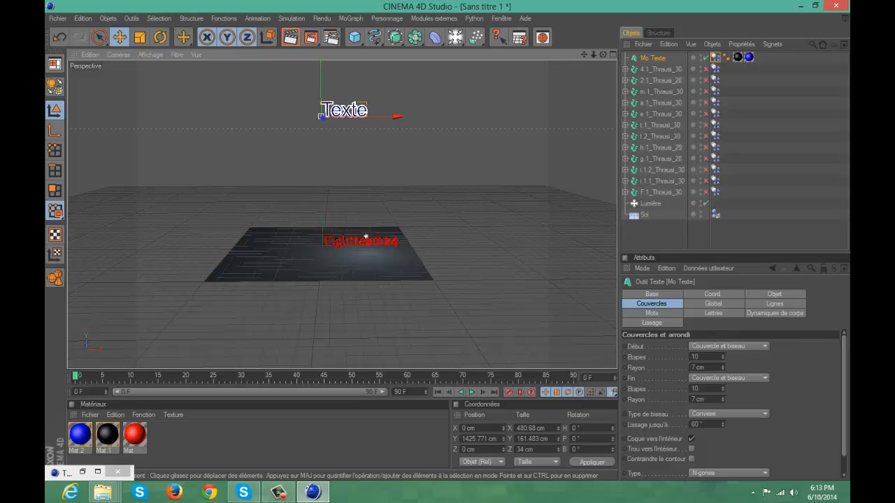
- Play the simulation with the red Fightteam24 text in close view, stop it and return to frame 0
{"action": "right_click_drag", "start_coordinate": [365, 237], "coordinate": [392, 262], "text": "alt"}
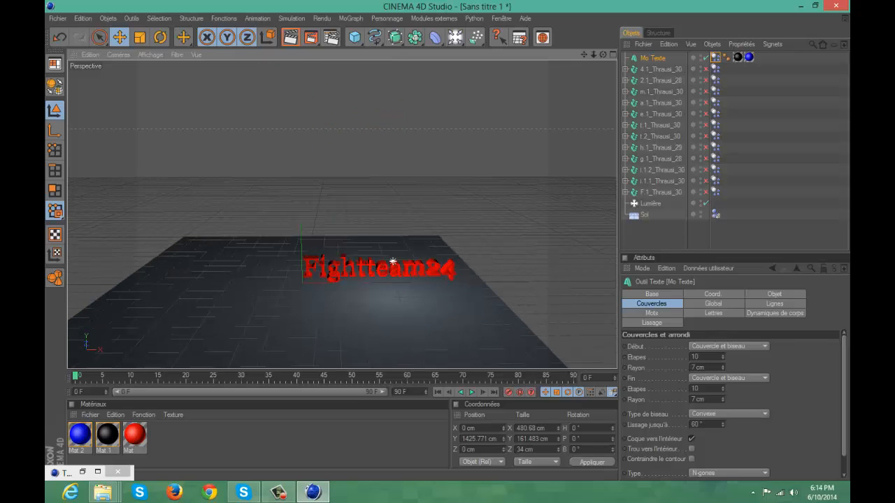
{"action": "middle_click_drag", "start_coordinate": [392, 259], "coordinate": [355, 195], "text": "alt"}
{"action": "right_click_drag", "start_coordinate": [356, 196], "coordinate": [389, 156], "text": "alt"}
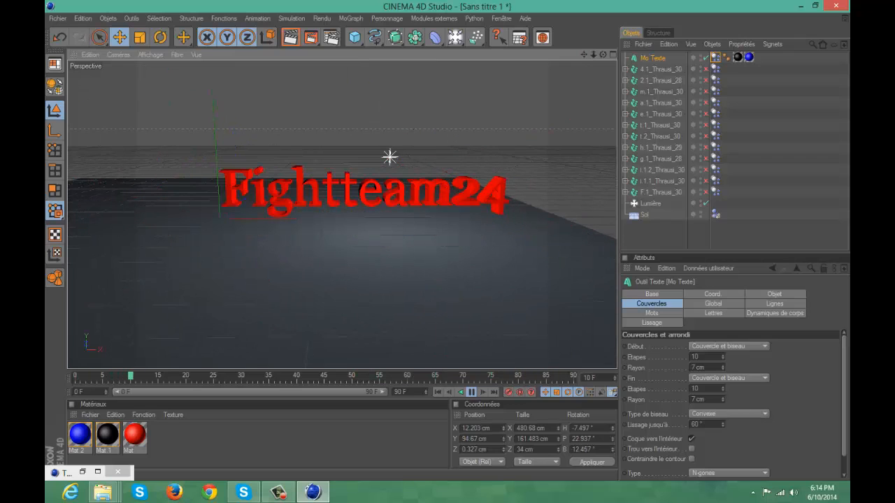
{"action": "key", "text": "F8"}
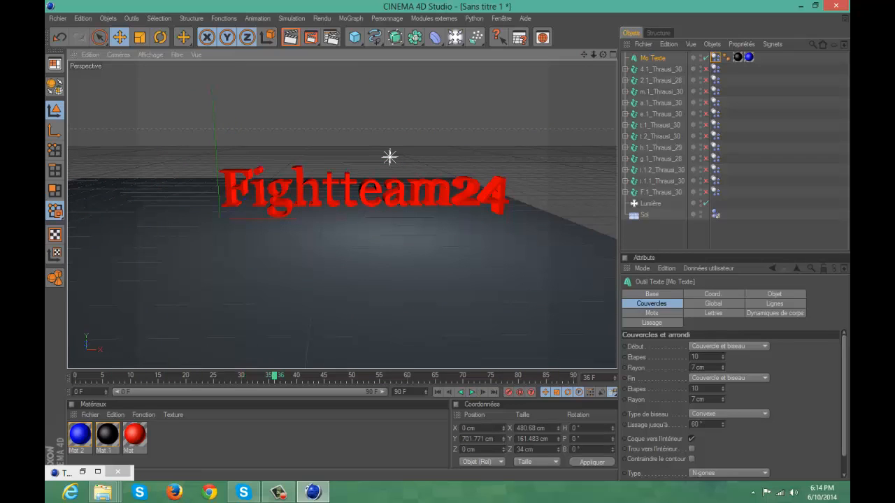
{"action": "key", "text": "shift+f"}
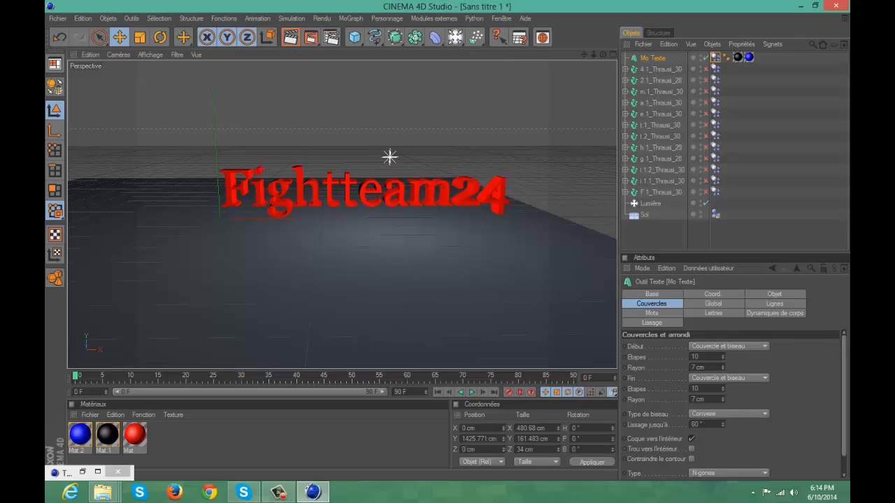
- Rename the raised Mo Texte object to Présente and clear the selection
{"action": "left_click", "coordinate": [651, 295]}
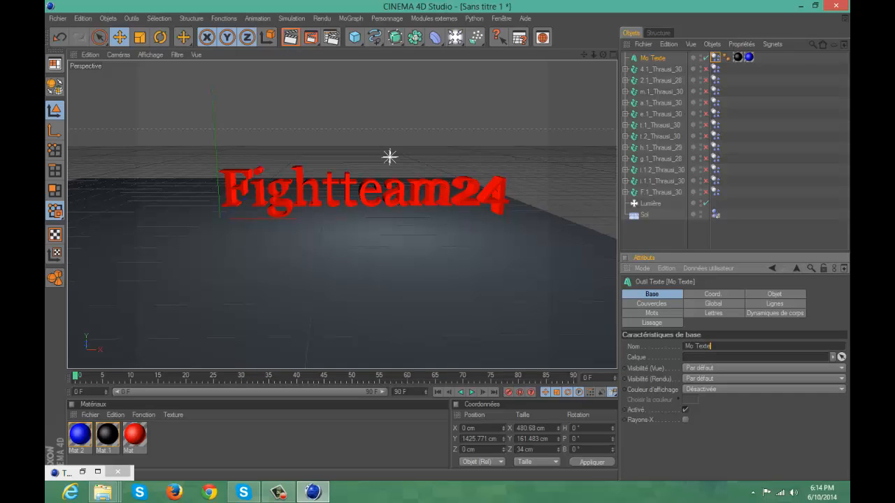
{"action": "key", "text": "ctrl+a"}
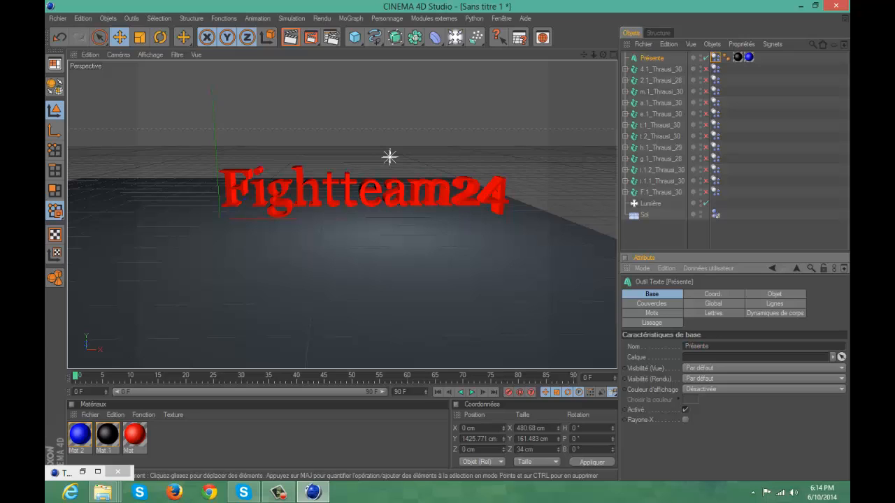
{"action": "right_click_drag", "start_coordinate": [390, 157], "coordinate": [352, 202], "text": "alt"}
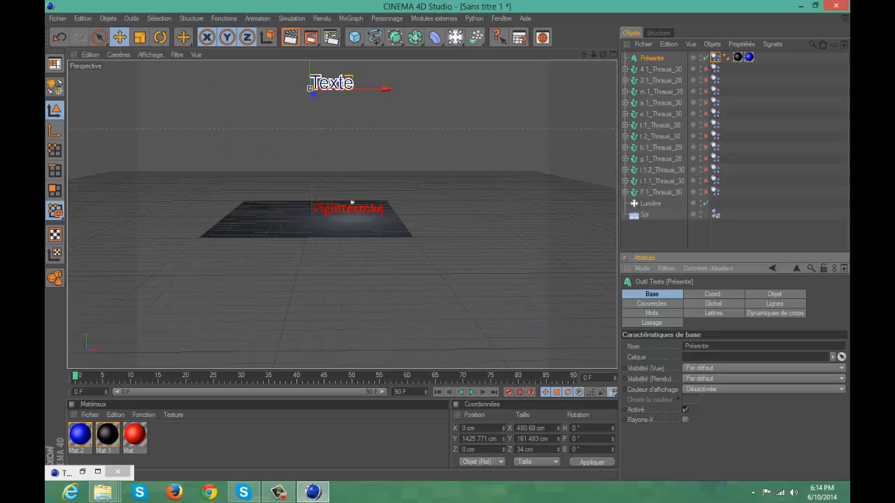
{"action": "left_click", "coordinate": [688, 234]}
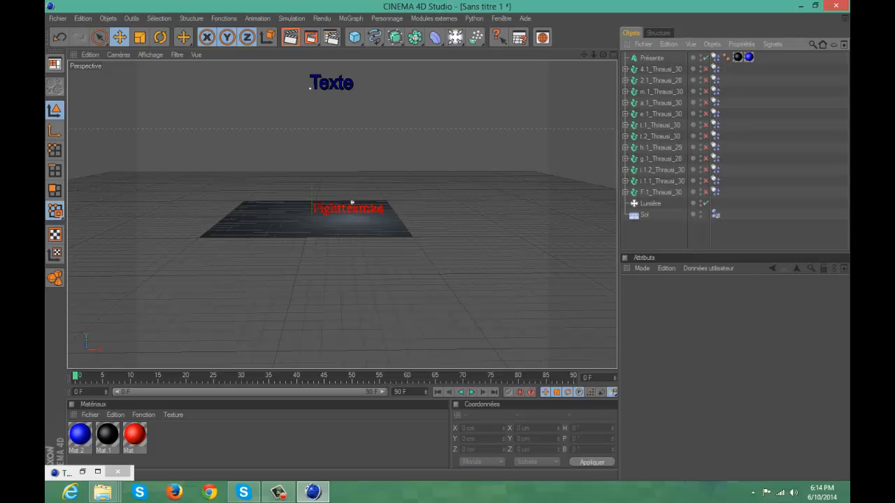
- Rename the raised text object to Texte, change its displayed text to Présente, and set its depth to 60
{"action": "left_click", "coordinate": [351, 202]}
{"action": "right_click_drag", "start_coordinate": [351, 202], "coordinate": [396, 149], "text": "alt"}
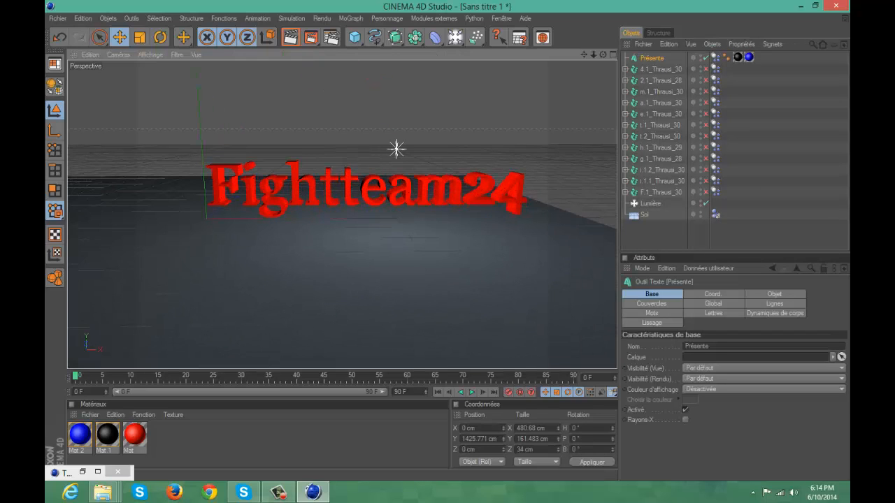
{"action": "left_click", "coordinate": [713, 295]}
{"action": "left_click", "coordinate": [775, 294]}
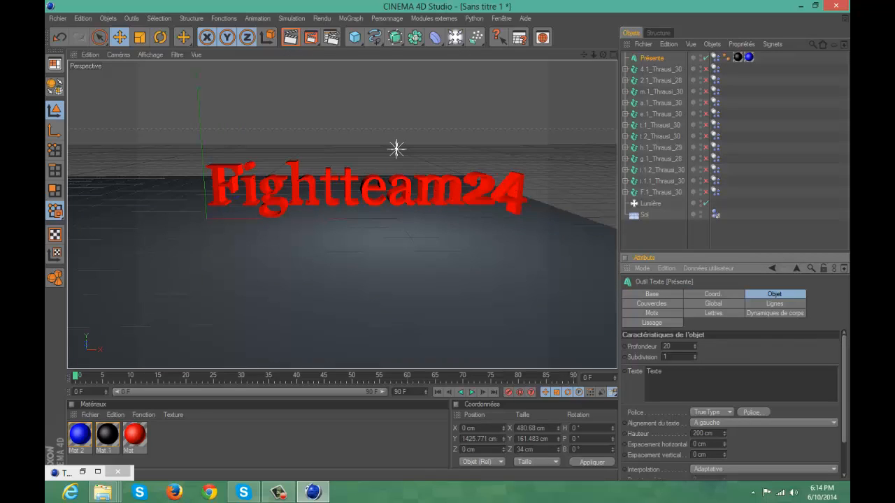
{"action": "left_click", "coordinate": [651, 294]}
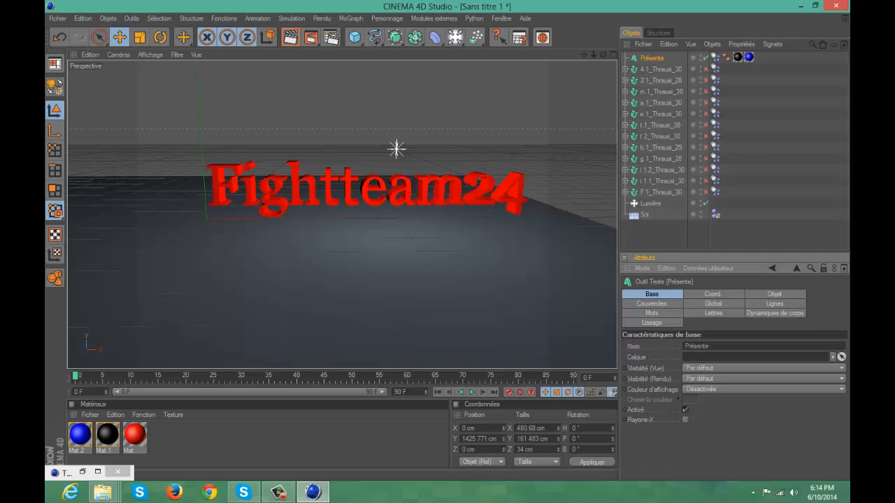
{"action": "double_click", "coordinate": [687, 346]}
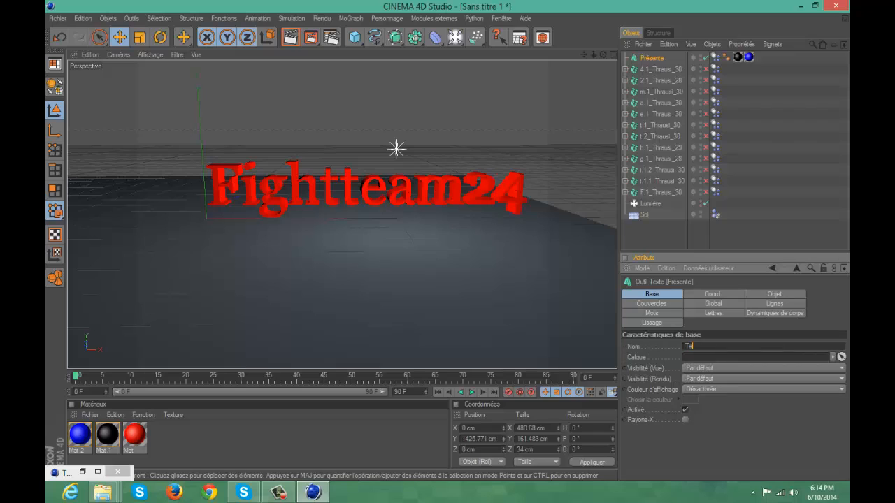
{"action": "left_click", "coordinate": [774, 294]}
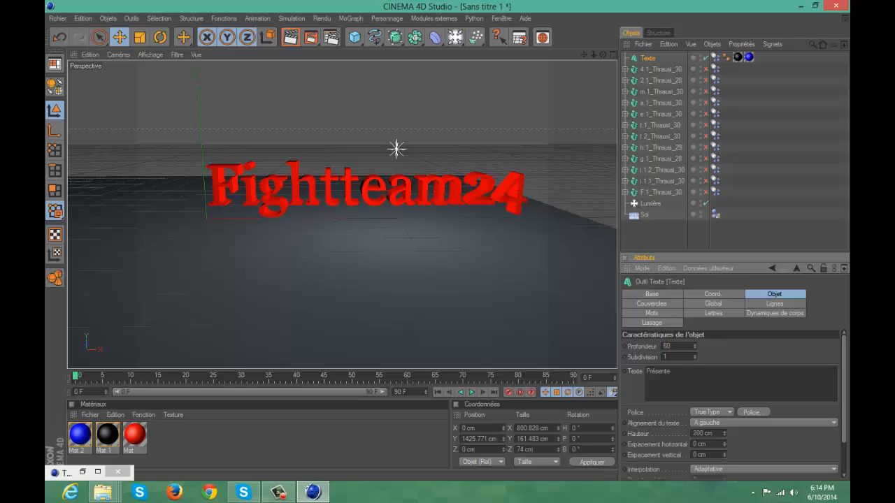
- Play the simulation from a distance to watch the Présente text fall
{"action": "scroll", "coordinate": [343, 214], "scroll_direction": "down", "scroll_amount": 12}
{"action": "scroll", "coordinate": [348, 207], "scroll_direction": "up", "scroll_amount": 12}
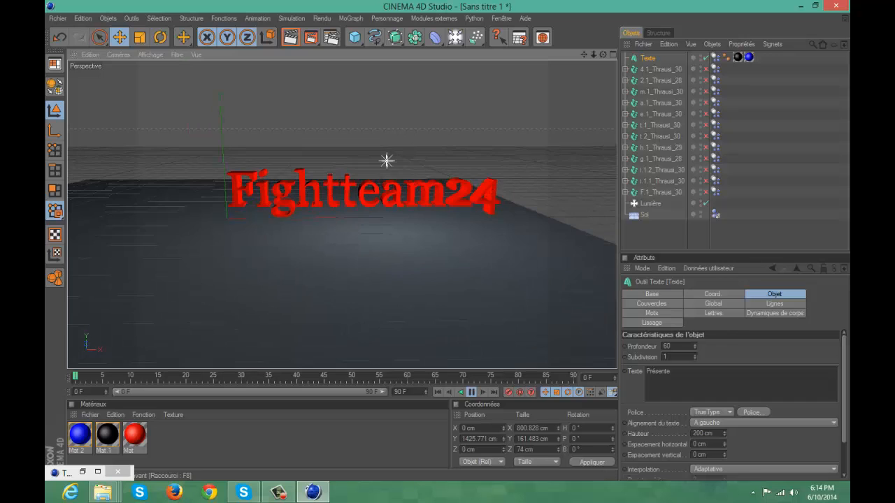
{"action": "scroll", "coordinate": [387, 161], "scroll_direction": "down", "scroll_amount": 10}
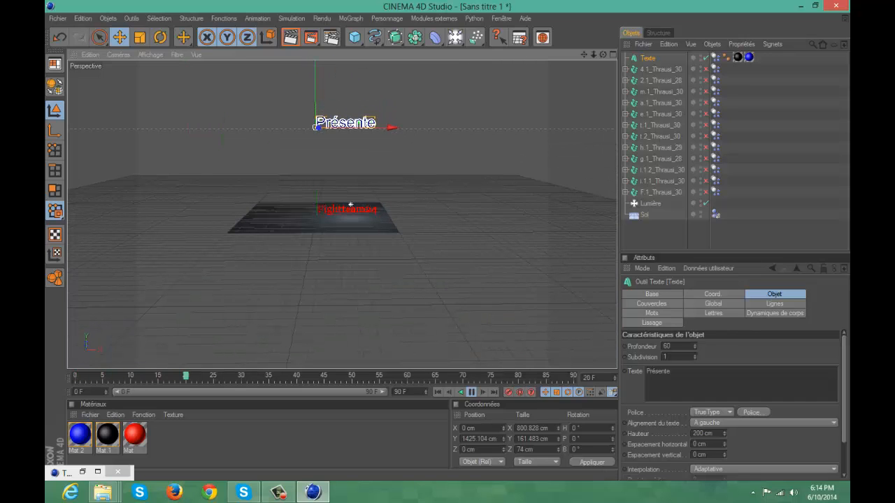
- Stop playback, return to frame 0, and extend the timeline's end to frame 150
{"action": "scroll", "coordinate": [363, 187], "scroll_direction": "up", "scroll_amount": 6}
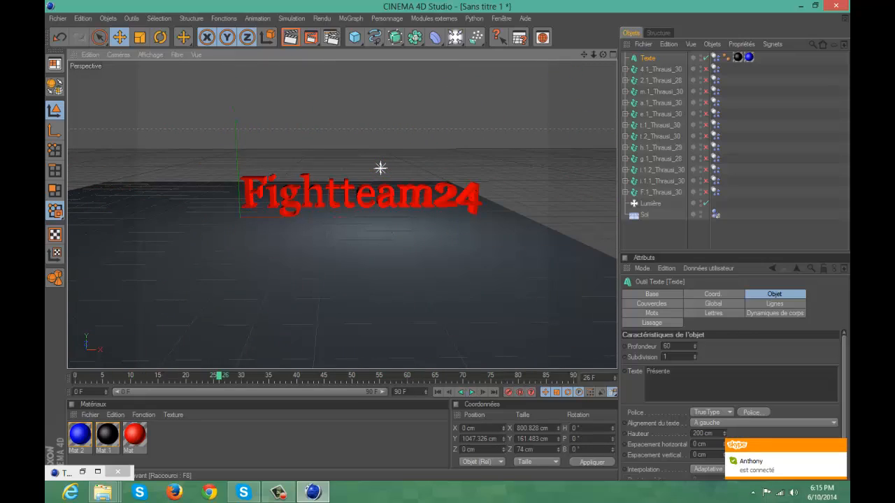
{"action": "key", "text": "shift+f"}
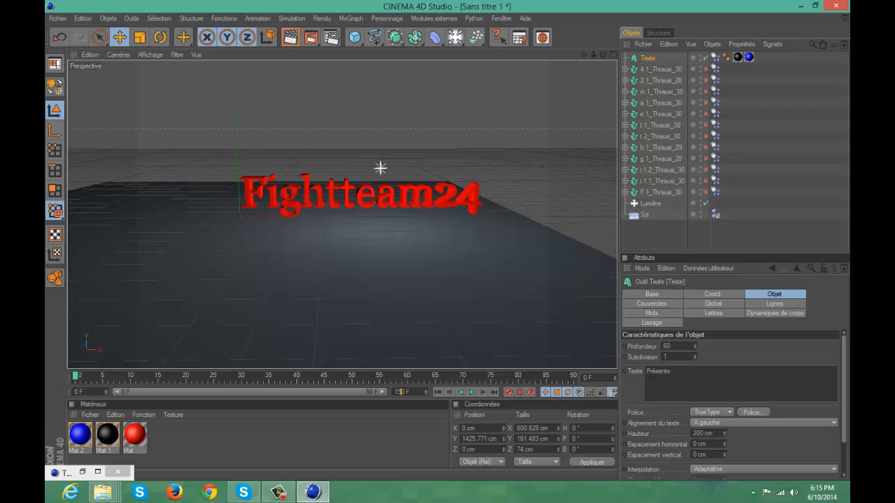
{"action": "key", "text": "Return"}
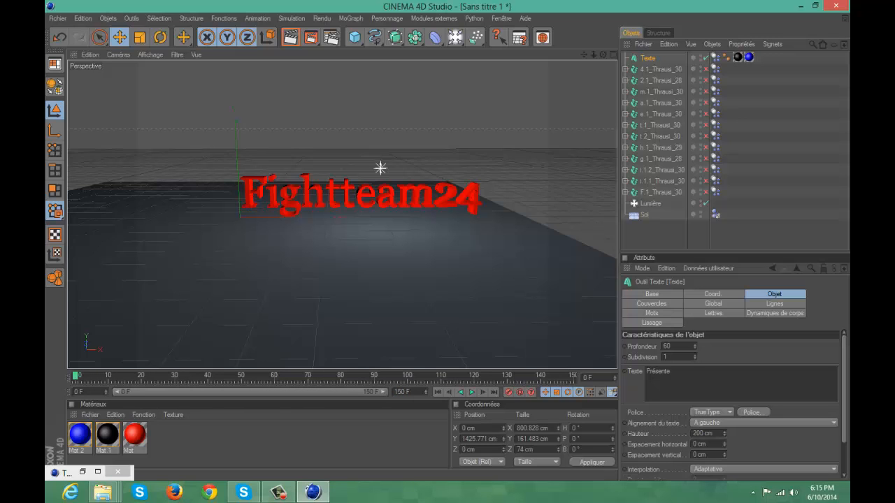
- Tilt the raised Présente text to a bank angle of about -6.1° with the Rotate tool
{"action": "middle_click_drag", "start_coordinate": [380, 167], "coordinate": [373, 241], "text": "alt"}
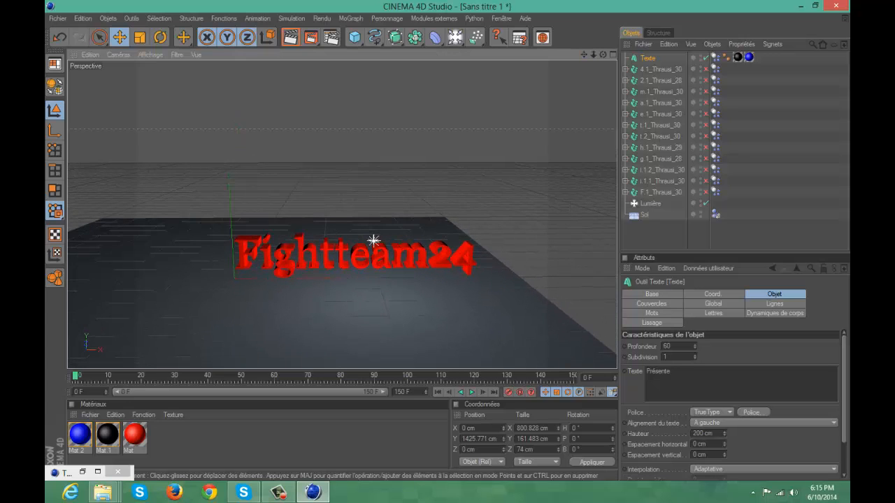
{"action": "middle_click_drag", "start_coordinate": [373, 140], "coordinate": [342, 350], "text": "alt"}
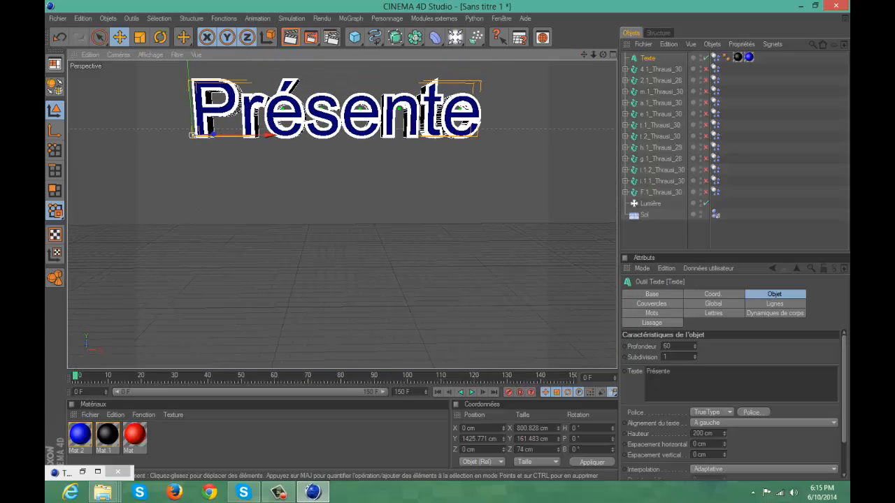
{"action": "key", "text": "r"}
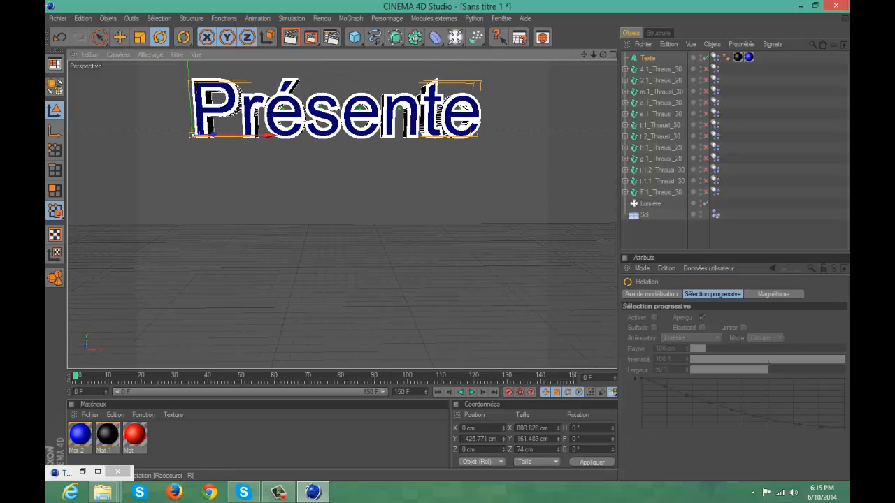
{"action": "left_click_drag", "start_coordinate": [350, 210], "coordinate": [297, 226], "text": "alt"}
{"action": "left_click_drag", "start_coordinate": [223, 133], "coordinate": [221, 119]}
- Play the simulation of the tilted Présente text hitting Fightteam24, stop it and return to frame 0
{"action": "left_click_drag", "start_coordinate": [583, 55], "coordinate": [602, 1]}
{"action": "left_click_drag", "start_coordinate": [359, 318], "coordinate": [426, 290], "text": "alt"}
{"action": "middle_click_drag", "start_coordinate": [427, 290], "coordinate": [366, 138], "text": "alt"}
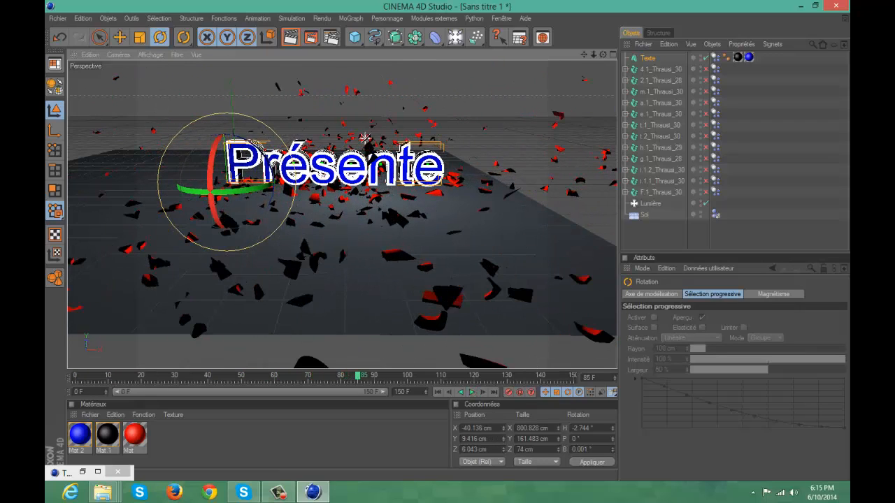
{"action": "key", "text": "shift+f"}
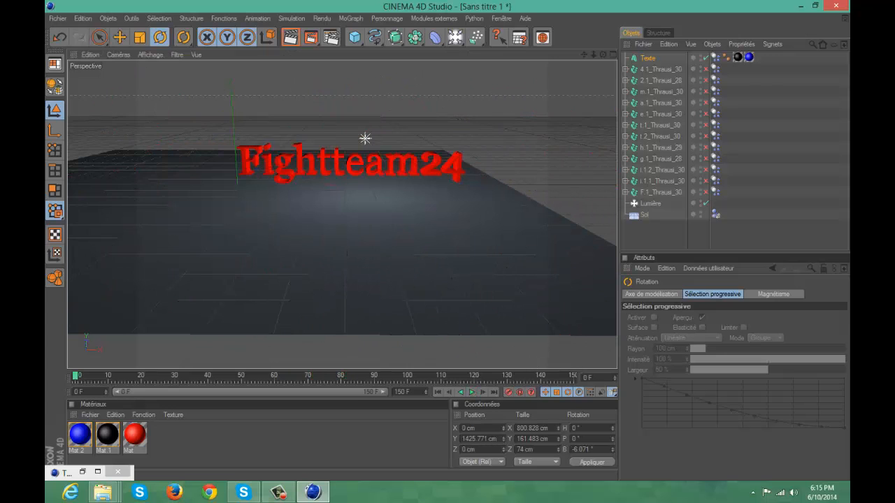
- Pitch the raised Présente text to about -6.7°, with heading about -0.7° and bank about -6.1°
{"action": "left_click_drag", "start_coordinate": [374, 109], "coordinate": [335, 150], "text": "alt"}
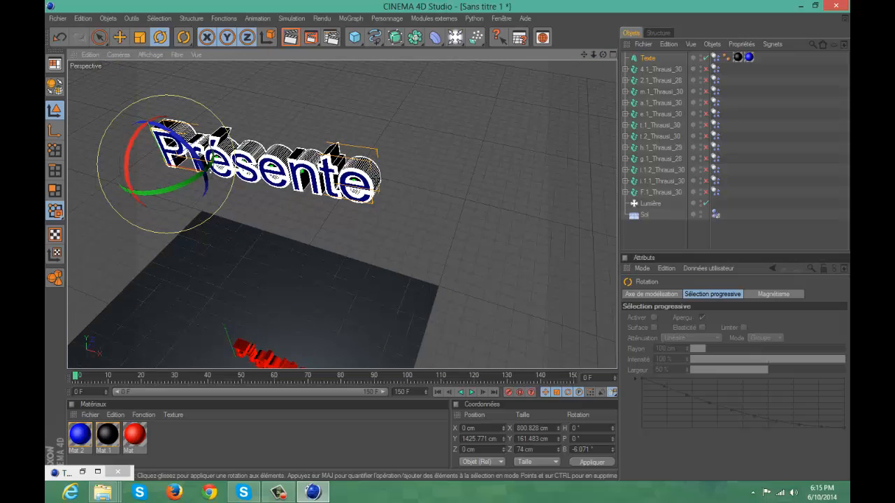
{"action": "left_click_drag", "start_coordinate": [128, 162], "coordinate": [161, 140]}
{"action": "mouse_move", "coordinate": [161, 140]}
{"action": "right_mouse_down", "text": "alt"}
{"action": "mouse_move", "coordinate": [231, 140]}
{"action": "mouse_move", "coordinate": [154, 160]}
{"action": "mouse_move", "coordinate": [161, 157]}
{"action": "right_mouse_up", "text": "alt"}
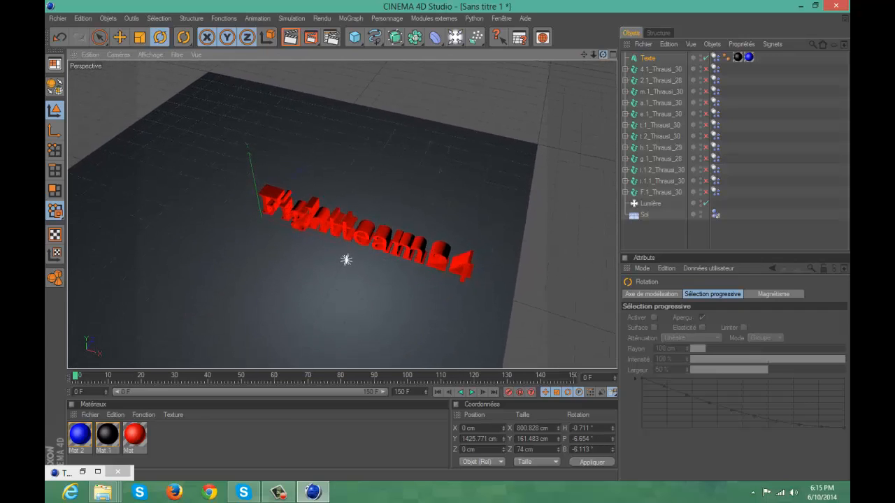
- Play the simulation with the pitched text from a low front view, stop it and rewind to frame 0
{"action": "left_click_drag", "start_coordinate": [160, 158], "coordinate": [206, 196], "text": "alt"}
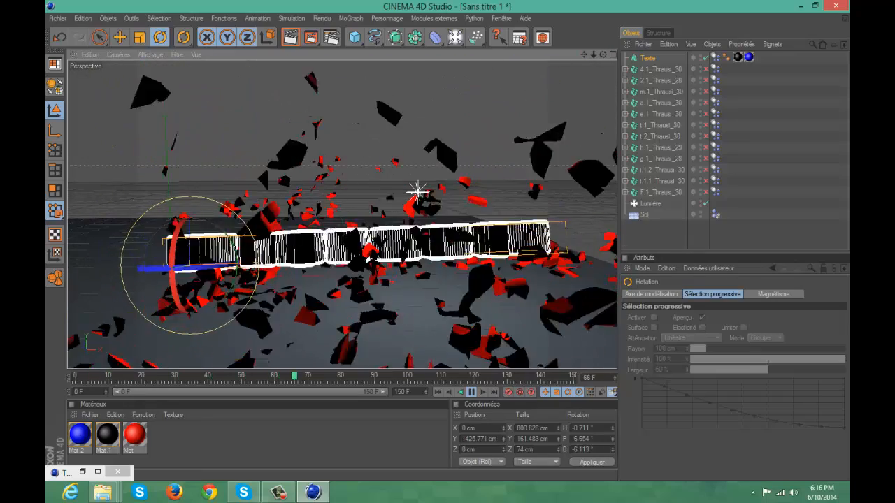
{"action": "key", "text": "F8"}
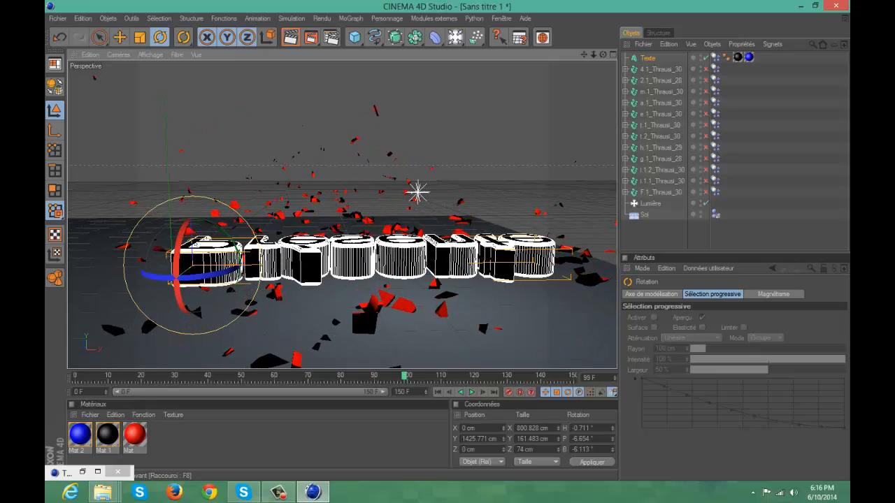
{"action": "key", "text": "shift+f"}
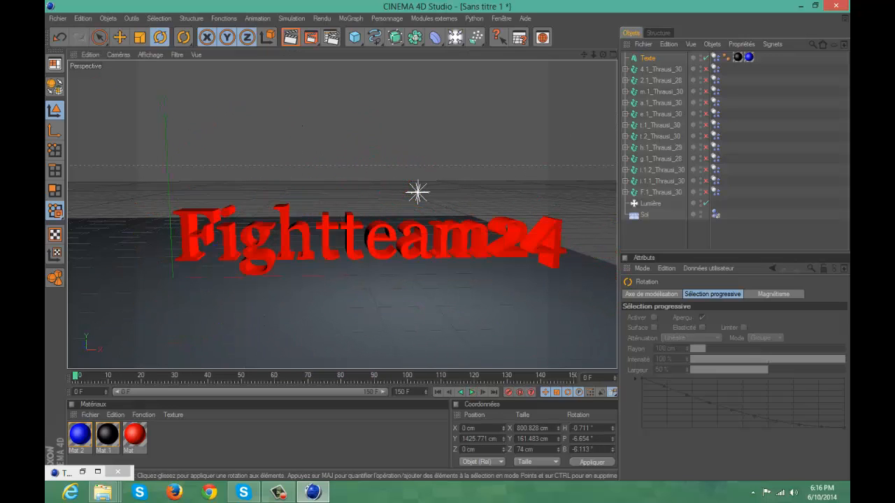
- Rotate the raised Présente text to a pitch of about -1.8° and a bank of about -9.9°
{"action": "scroll", "coordinate": [342, 214], "scroll_direction": "down", "scroll_amount": 5}
{"action": "scroll", "coordinate": [363, 207], "scroll_direction": "up", "scroll_amount": 5}
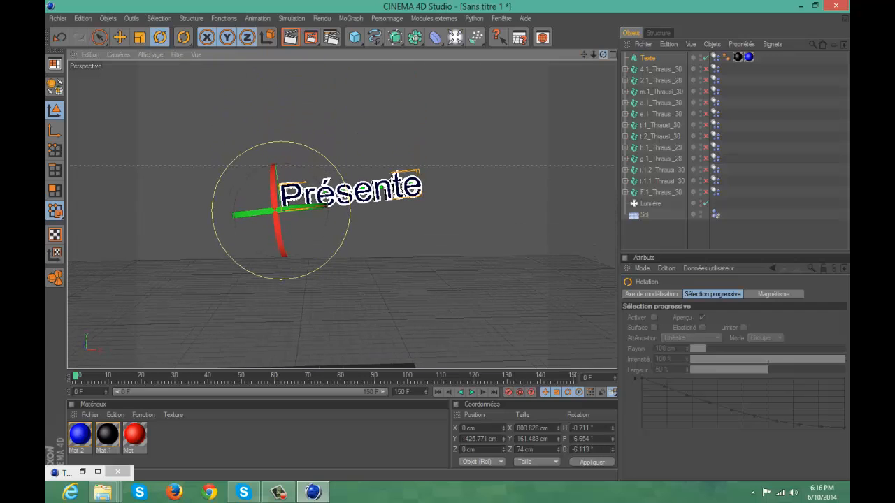
{"action": "left_click_drag", "start_coordinate": [301, 206], "coordinate": [302, 184], "text": "alt"}
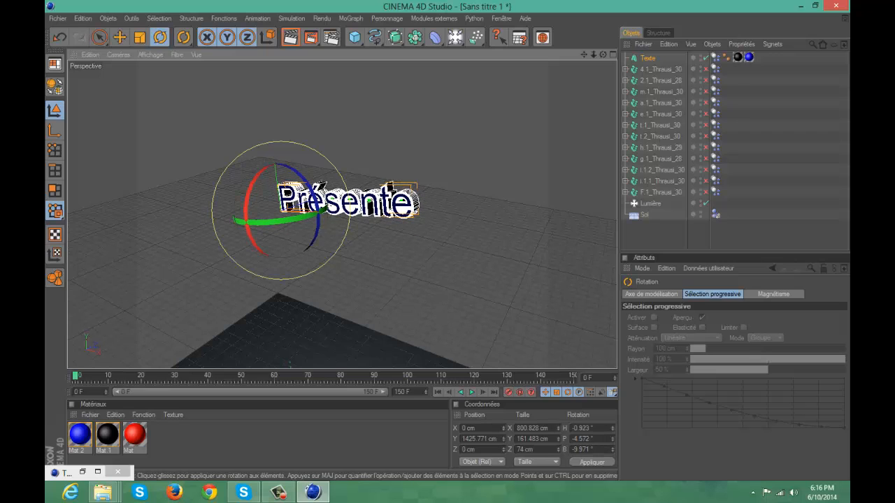
{"action": "left_click_drag", "start_coordinate": [246, 203], "coordinate": [248, 195]}
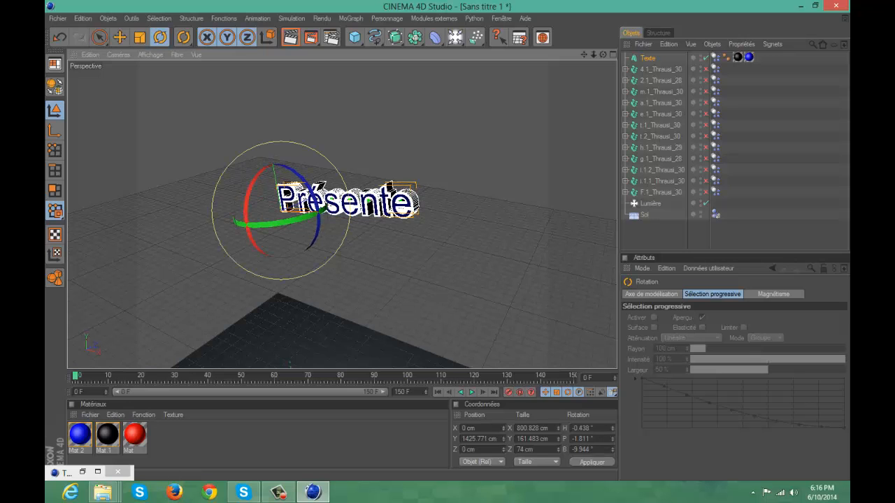
- Play the simulation with the readjusted text rotation past frame 120, stop it and go back to frame 0
{"action": "middle_click_drag", "start_coordinate": [279, 209], "coordinate": [297, 157], "text": "alt"}
{"action": "scroll", "coordinate": [293, 266], "scroll_direction": "up", "scroll_amount": 3}
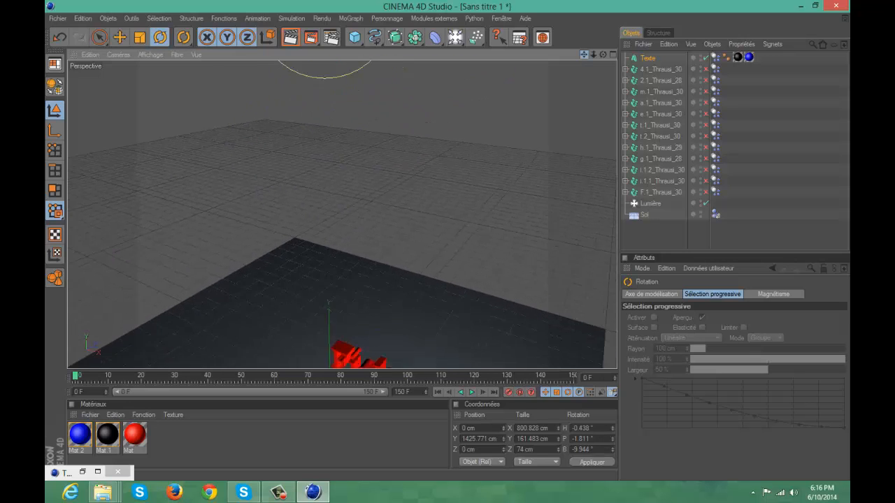
{"action": "left_click_drag", "start_coordinate": [356, 353], "coordinate": [378, 242], "text": "alt"}
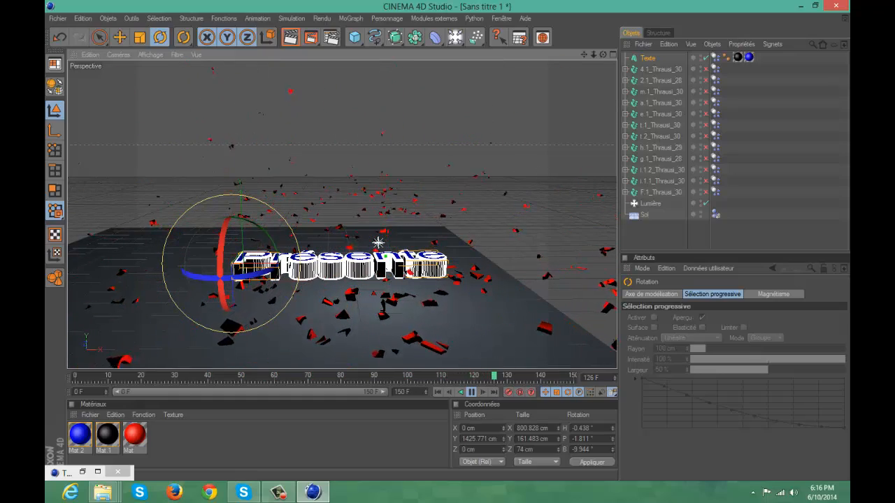
{"action": "key", "text": "F8"}
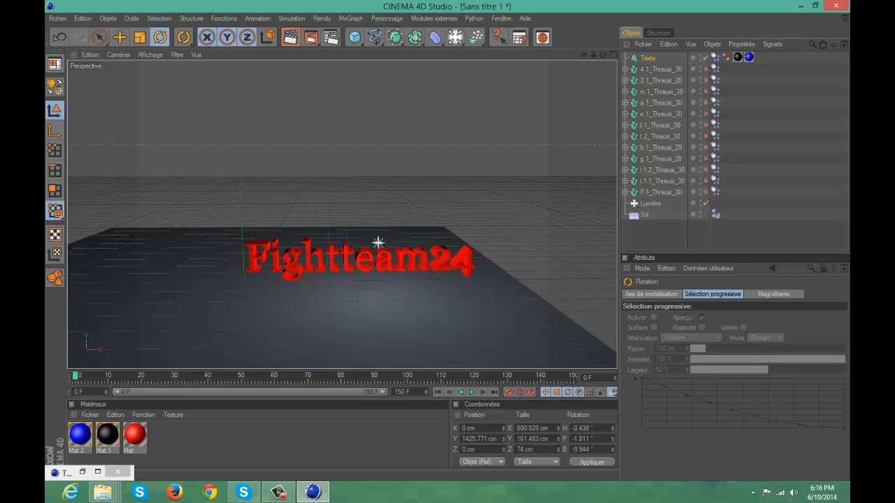
- Frame the Fightteam24 text closely, add a camera (Caméra) from that view, and look through it
{"action": "scroll", "coordinate": [377, 242], "scroll_direction": "up", "scroll_amount": 3}
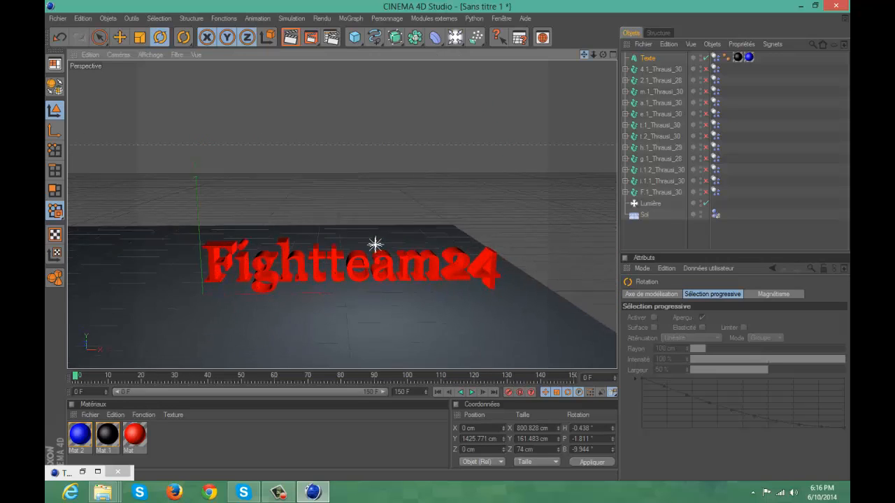
{"action": "middle_click_drag", "start_coordinate": [375, 243], "coordinate": [326, 196], "text": "alt"}
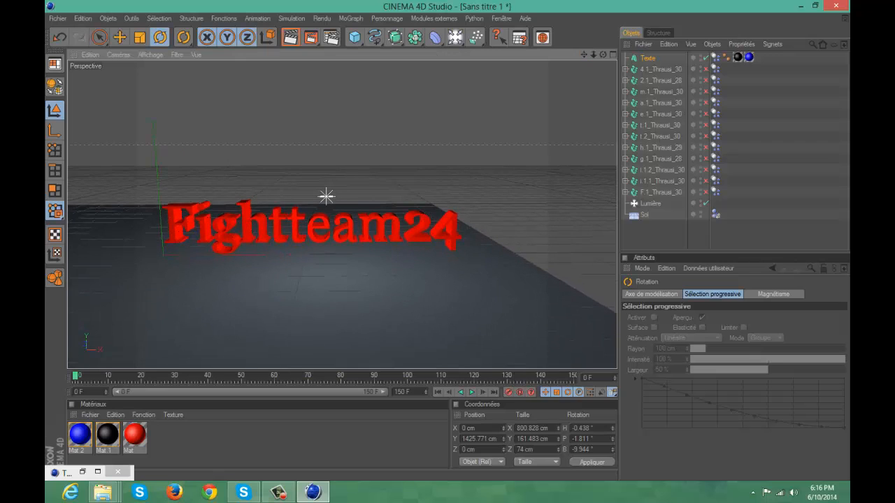
{"action": "left_click", "coordinate": [351, 19]}
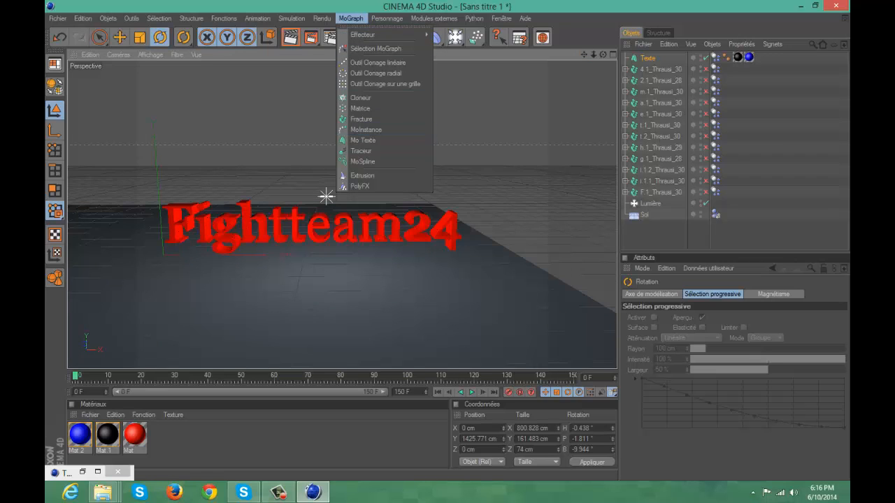
{"action": "left_click", "coordinate": [454, 37]}
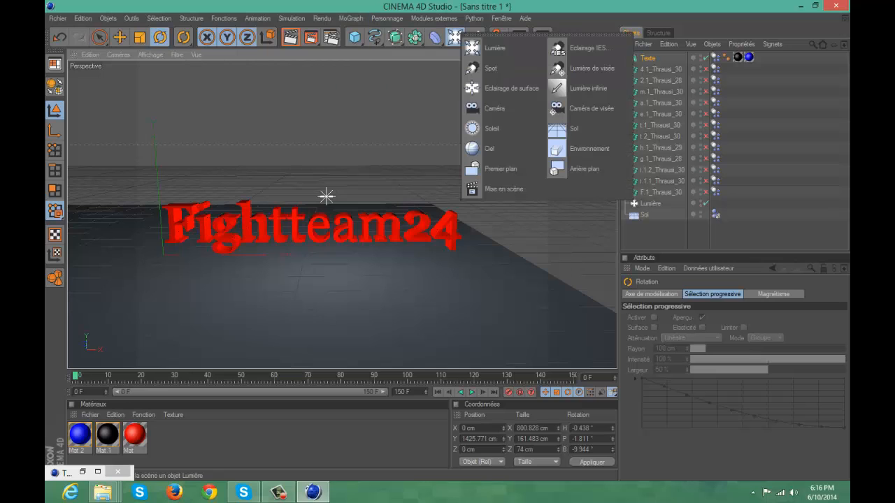
{"action": "left_click", "coordinate": [494, 108]}
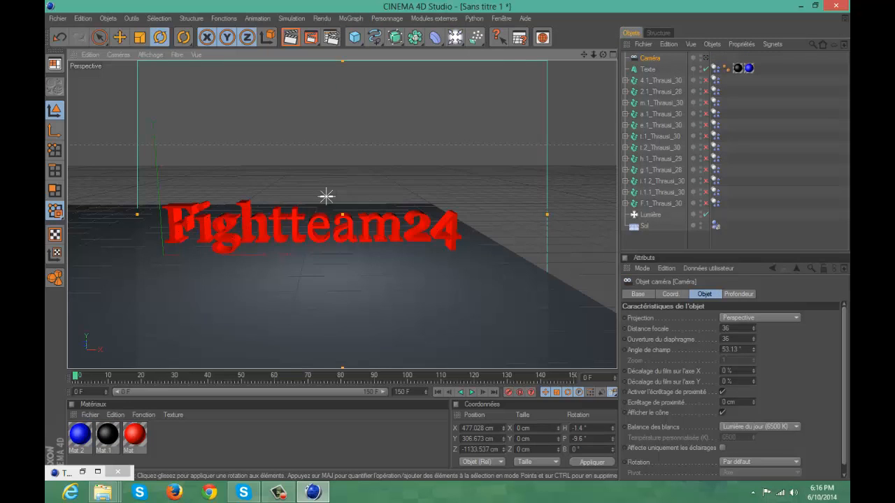
{"action": "left_click_drag", "start_coordinate": [325, 195], "coordinate": [326, 196]}
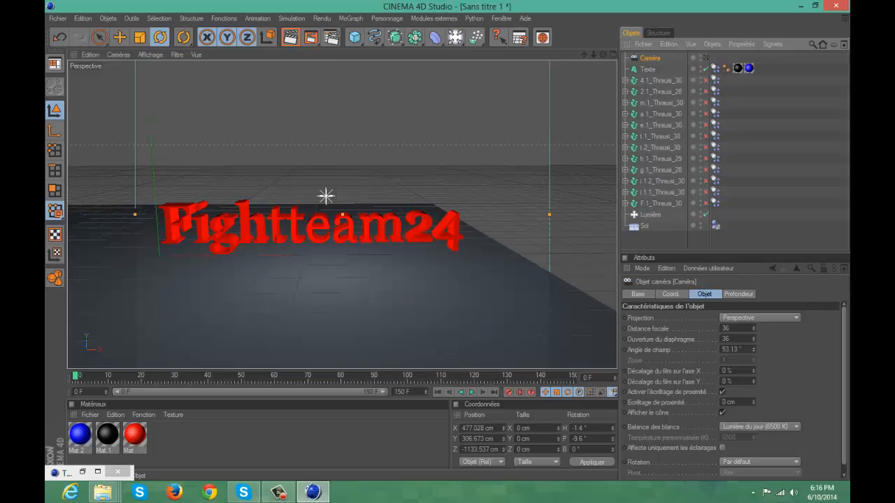
{"action": "left_click", "coordinate": [705, 58]}
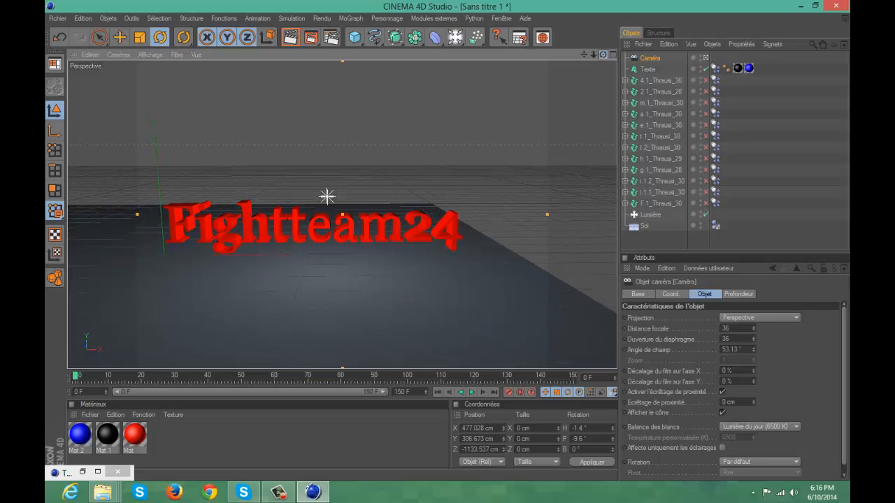
- Swing the camera around to an angled view of the Fightteam24 text, with a heading of about 31.6°
{"action": "left_click_drag", "start_coordinate": [326, 195], "coordinate": [471, 196]}
{"action": "middle_click_drag", "start_coordinate": [470, 196], "coordinate": [218, 162], "text": "alt"}
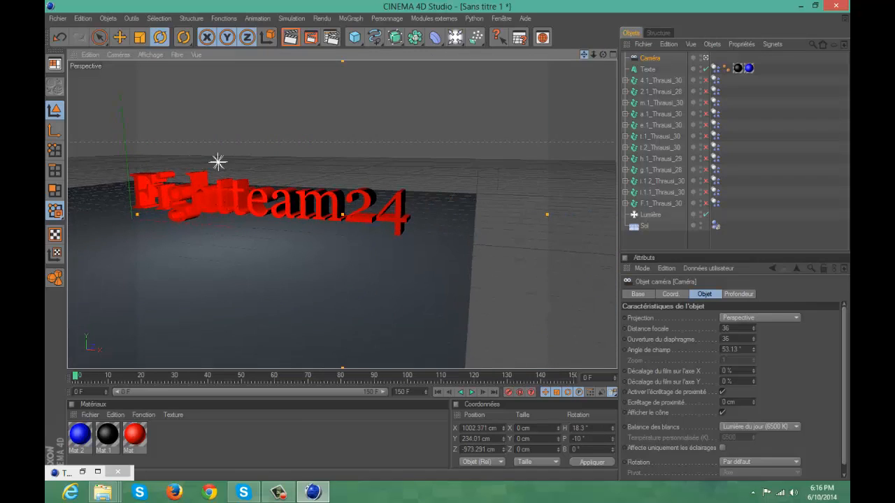
{"action": "left_click_drag", "start_coordinate": [218, 162], "coordinate": [318, 161], "text": "alt"}
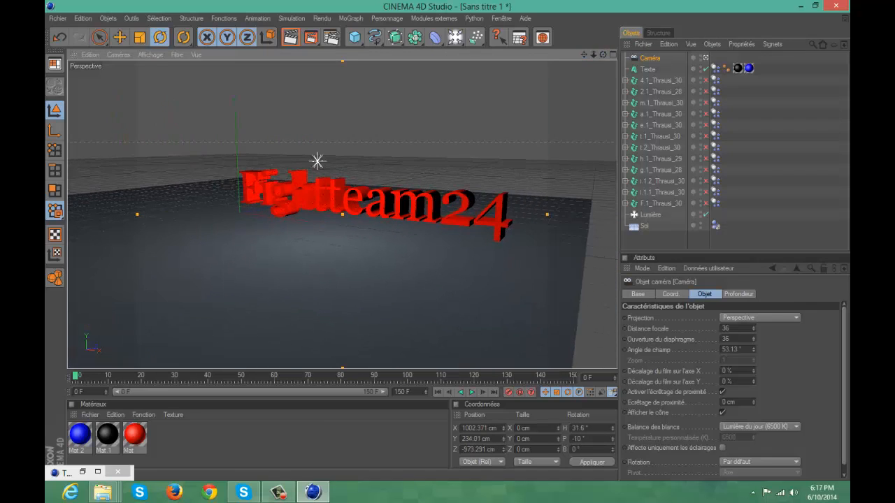
- Reframe the camera on the Fightteam24 text at about X 1072, Y 246, Z -906 cm and record a keyframe at frame 0
{"action": "middle_click_drag", "start_coordinate": [318, 161], "coordinate": [266, 161], "text": "alt"}
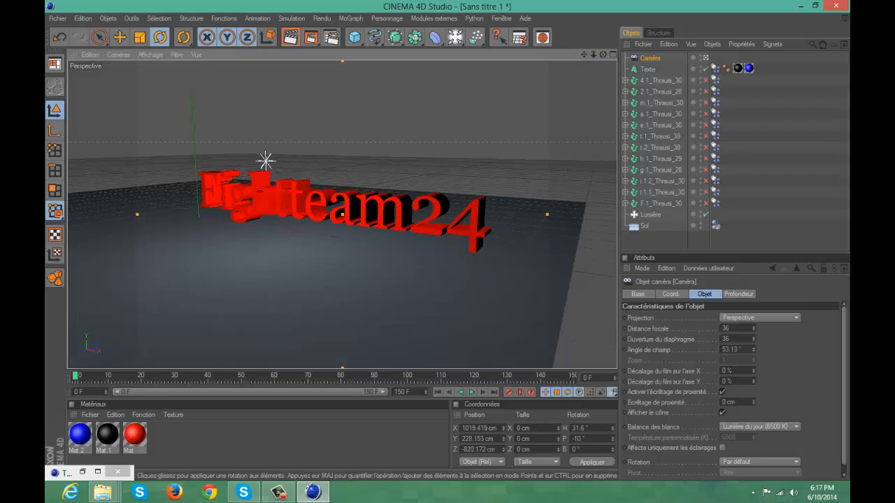
{"action": "right_click_drag", "start_coordinate": [266, 162], "coordinate": [274, 166], "text": "alt"}
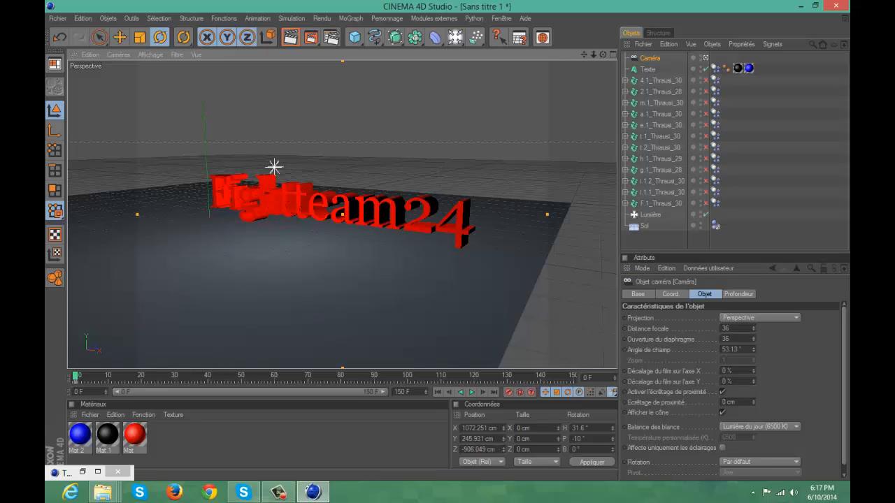
{"action": "left_click", "coordinate": [375, 376]}
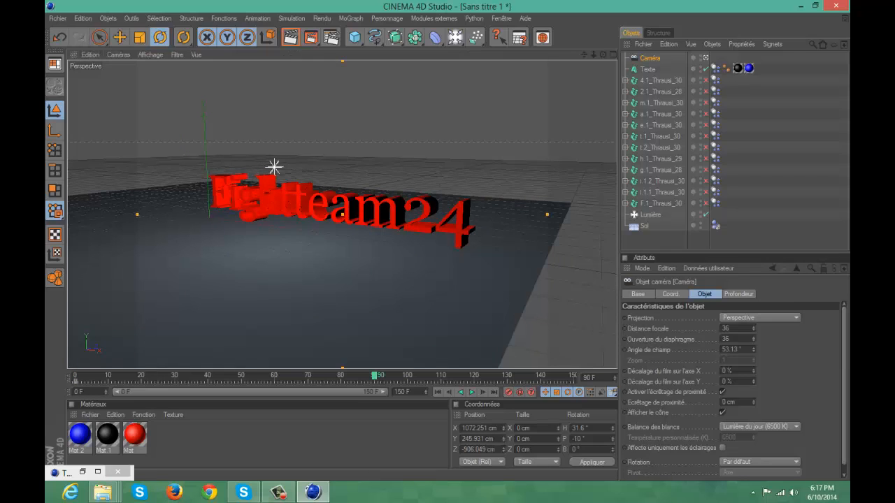
{"action": "left_click_drag", "start_coordinate": [275, 168], "coordinate": [201, 165], "text": "alt"}
{"action": "middle_click_drag", "start_coordinate": [201, 165], "coordinate": [583, 146], "text": "alt"}
{"action": "left_click", "coordinate": [769, 160]}
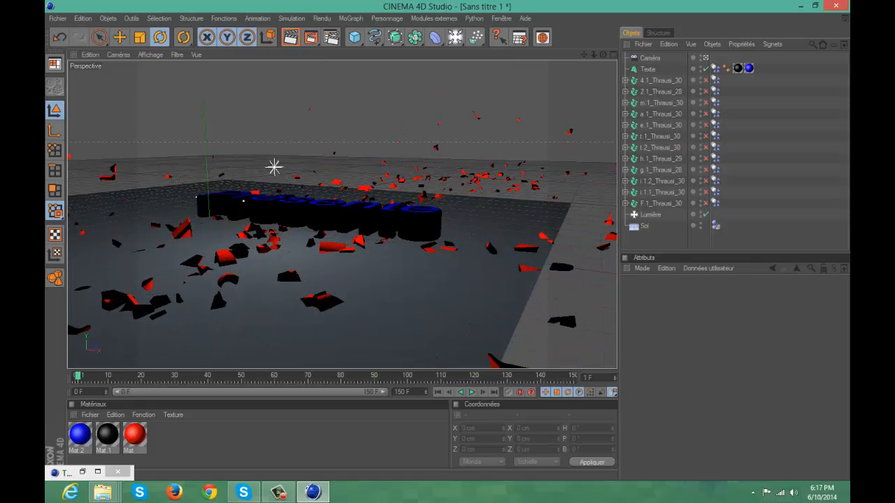
{"action": "left_click_drag", "start_coordinate": [77, 376], "coordinate": [74, 376]}
{"action": "left_click", "coordinate": [650, 58]}
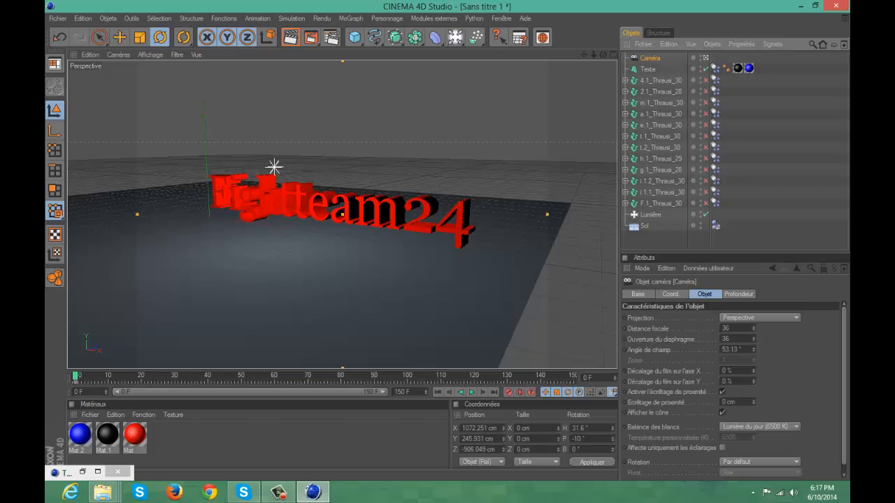
- At frame 50, swing the camera to the F side of Fightteam24, heading about -19° and pitch about -6.7°, and keyframe it
{"action": "left_click", "coordinate": [238, 376]}
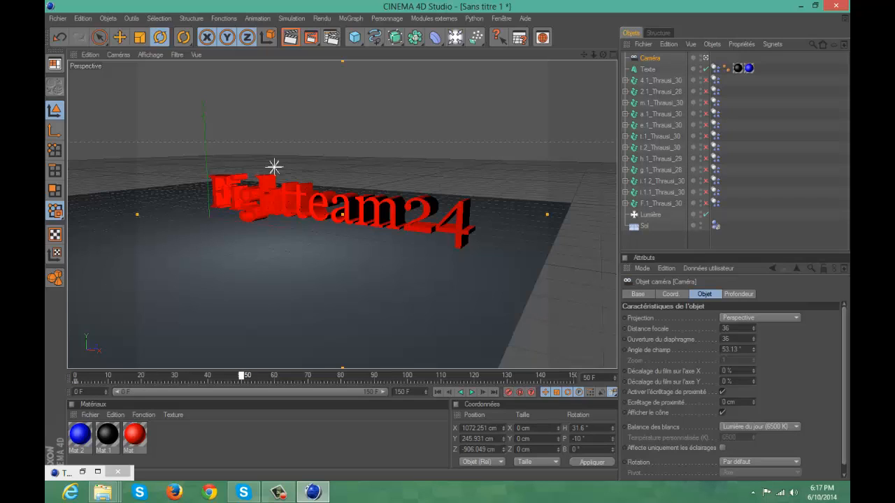
{"action": "left_click_drag", "start_coordinate": [274, 166], "coordinate": [153, 184]}
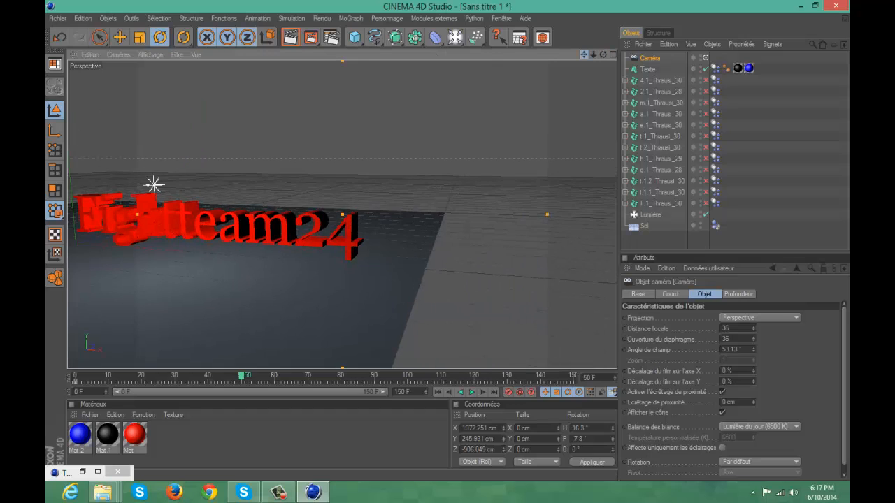
{"action": "middle_click_drag", "start_coordinate": [154, 184], "coordinate": [572, 143], "text": "alt"}
{"action": "left_click_drag", "start_coordinate": [571, 143], "coordinate": [360, 160]}
{"action": "middle_click_drag", "start_coordinate": [360, 160], "coordinate": [453, 208], "text": "alt"}
{"action": "left_click_drag", "start_coordinate": [453, 208], "coordinate": [425, 185], "text": "alt"}
{"action": "middle_click_drag", "start_coordinate": [425, 184], "coordinate": [447, 184], "text": "alt"}
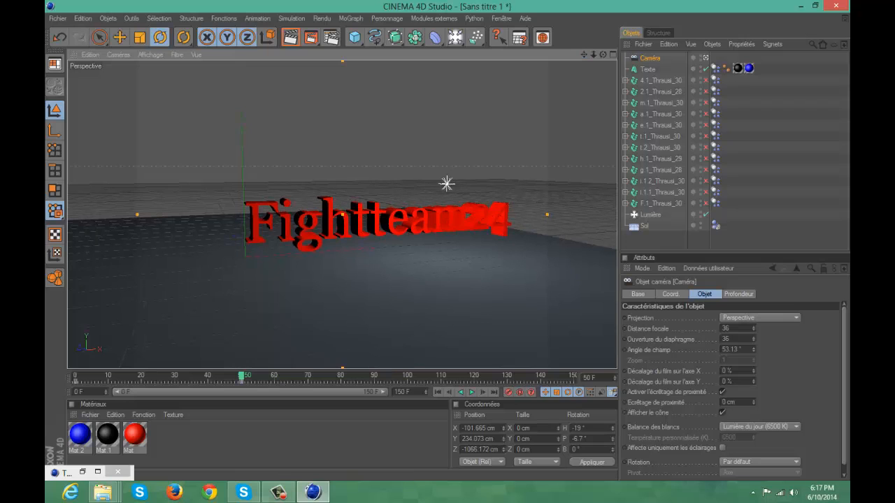
- Keyframe the camera raised above the text, with a pitch of about -25.9° at frame 90 and about -51.2° at frame 120
{"action": "left_click", "coordinate": [375, 376]}
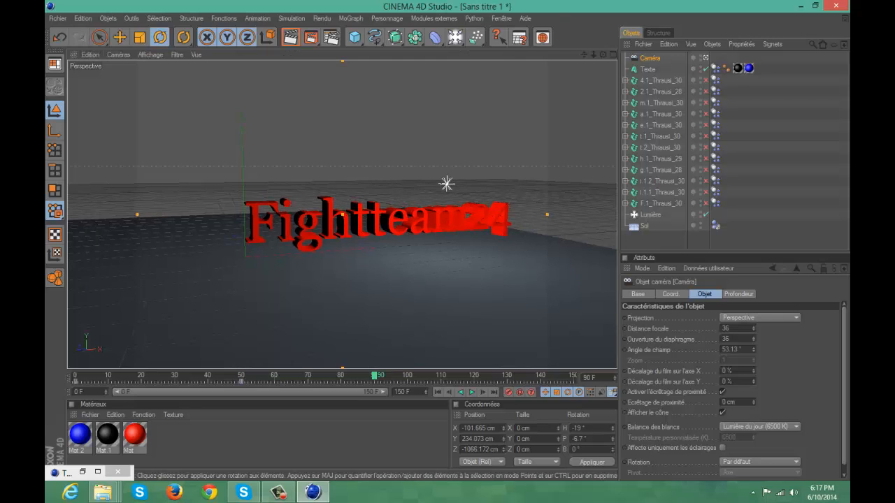
{"action": "left_click_drag", "start_coordinate": [603, 54], "coordinate": [538, 276]}
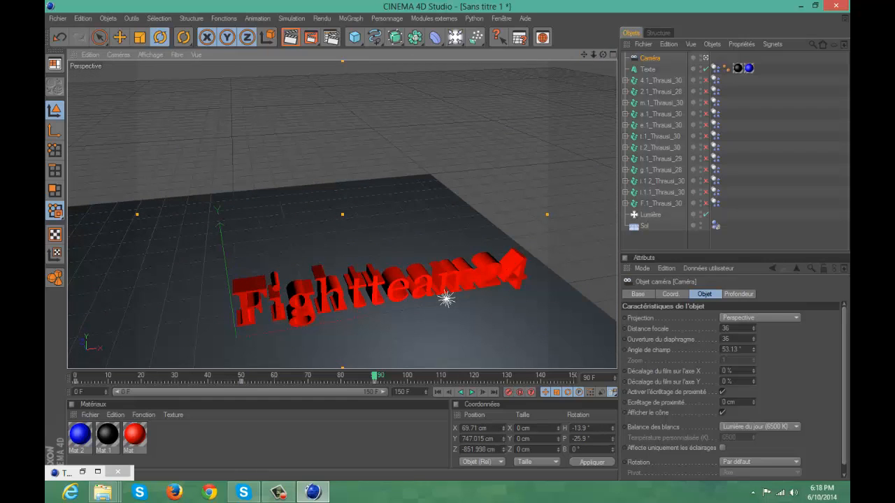
{"action": "left_click", "coordinate": [474, 376]}
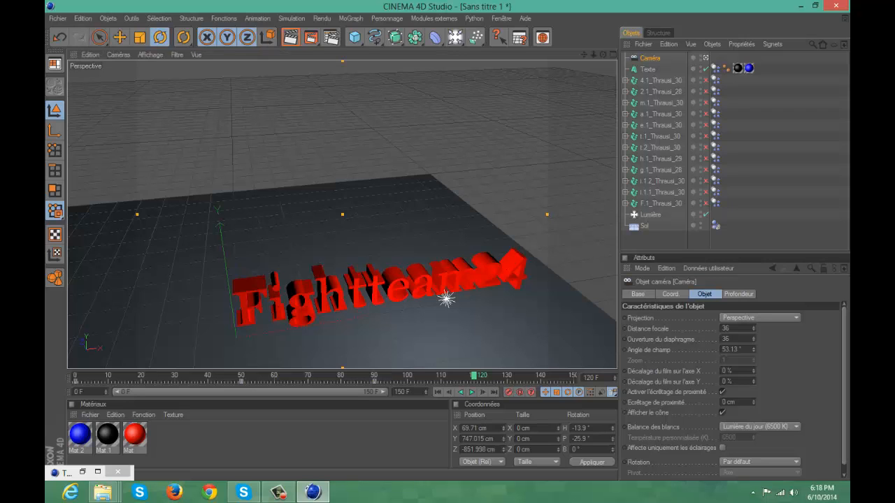
{"action": "left_click_drag", "start_coordinate": [602, 55], "coordinate": [604, 77]}
{"action": "left_click_drag", "start_coordinate": [450, 327], "coordinate": [425, 269]}
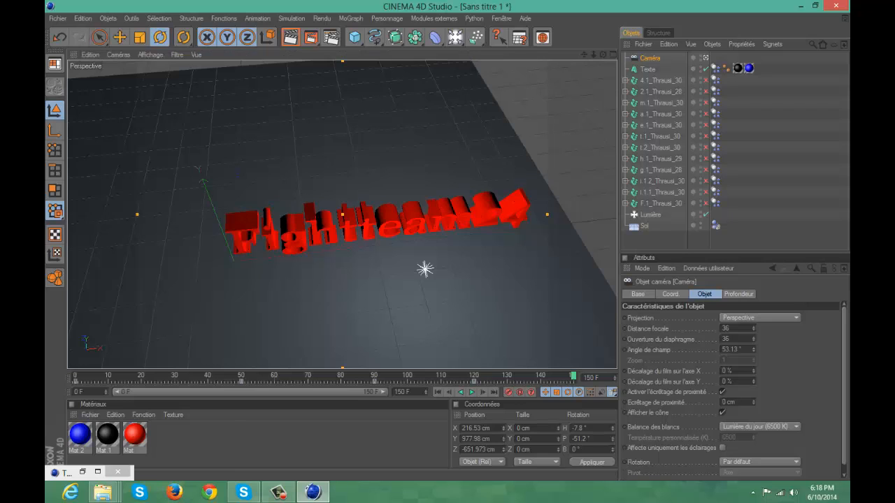
- Keyframe a closer camera view of the text at frame 150, deselect the camera and play the animation
{"action": "right_click_drag", "start_coordinate": [425, 268], "coordinate": [489, 312], "text": "alt"}
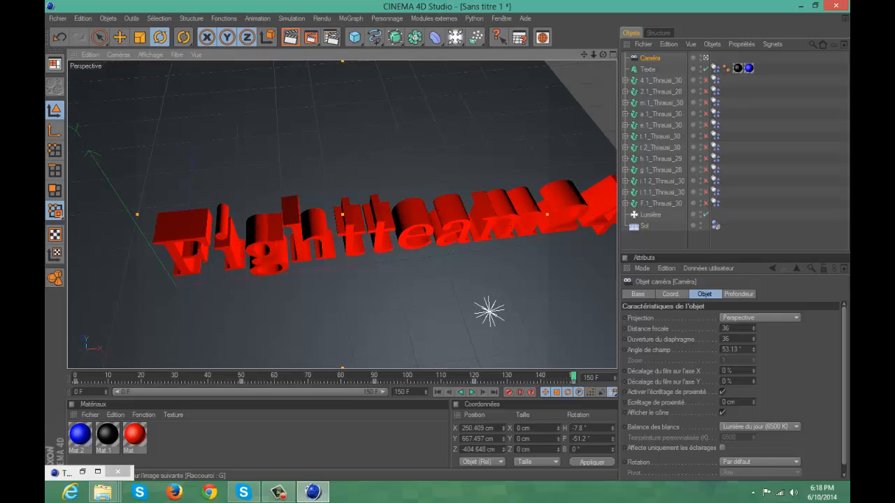
{"action": "left_click", "coordinate": [663, 239]}
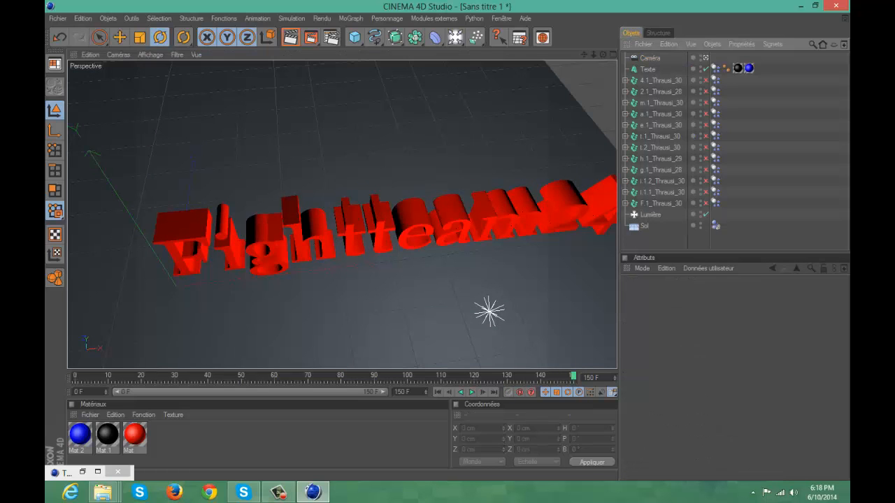
{"action": "key", "text": "F8"}
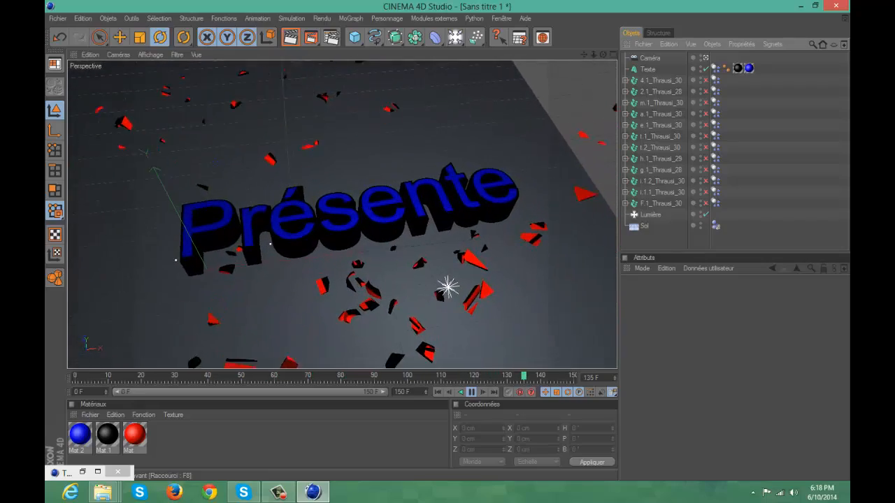
- Replace the camera's frame 150 keyframe with a close view of the Présente text, at about X 248, Y 571, Z -306 cm
{"action": "left_click", "coordinate": [650, 58]}
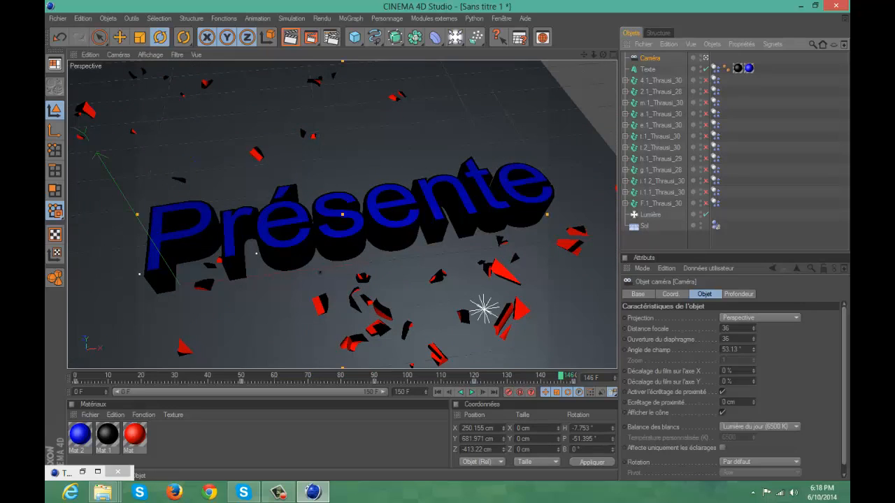
{"action": "left_click", "coordinate": [573, 381]}
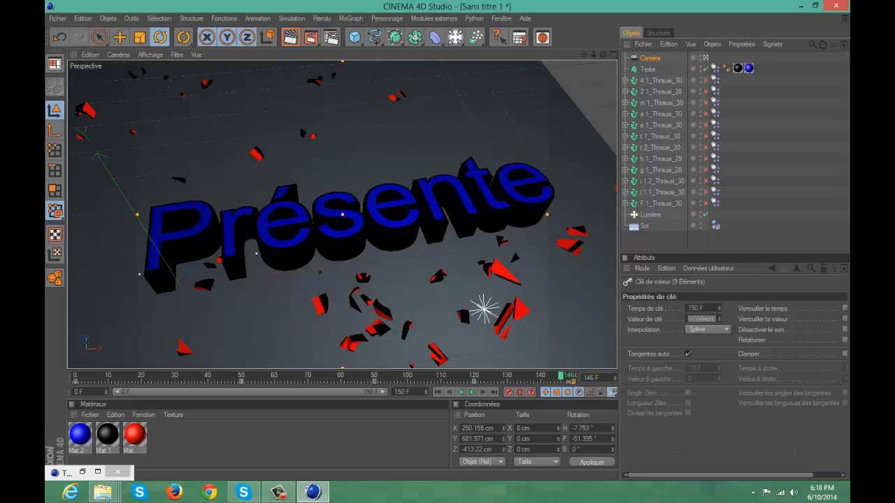
{"action": "scroll", "coordinate": [342, 214], "scroll_direction": "down", "scroll_amount": 3}
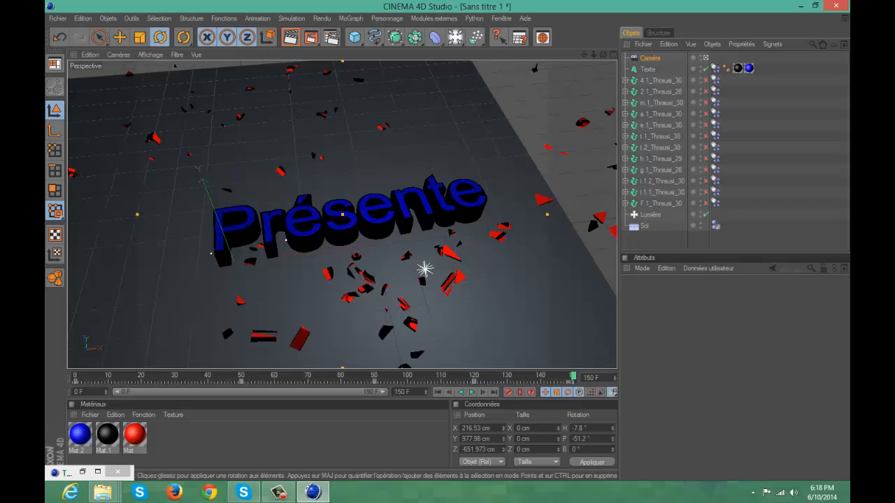
{"action": "scroll", "coordinate": [342, 214], "scroll_direction": "up", "scroll_amount": 10}
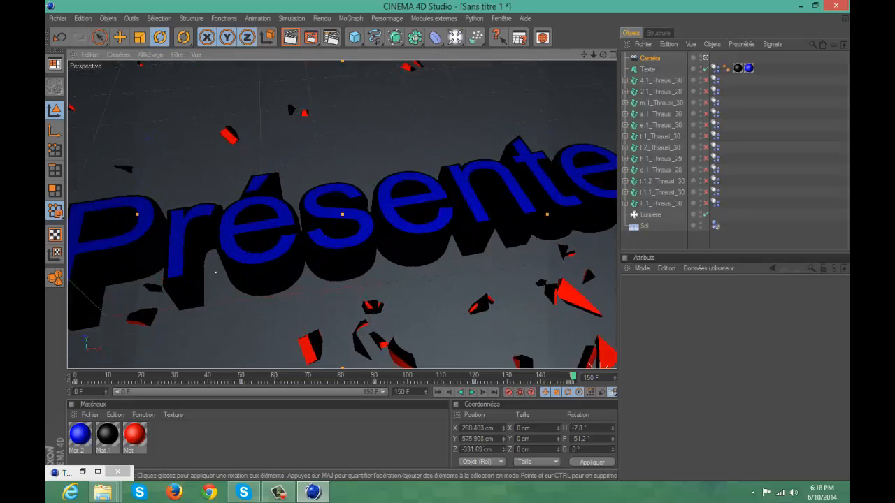
{"action": "left_click_drag", "start_coordinate": [584, 54], "coordinate": [601, 80]}
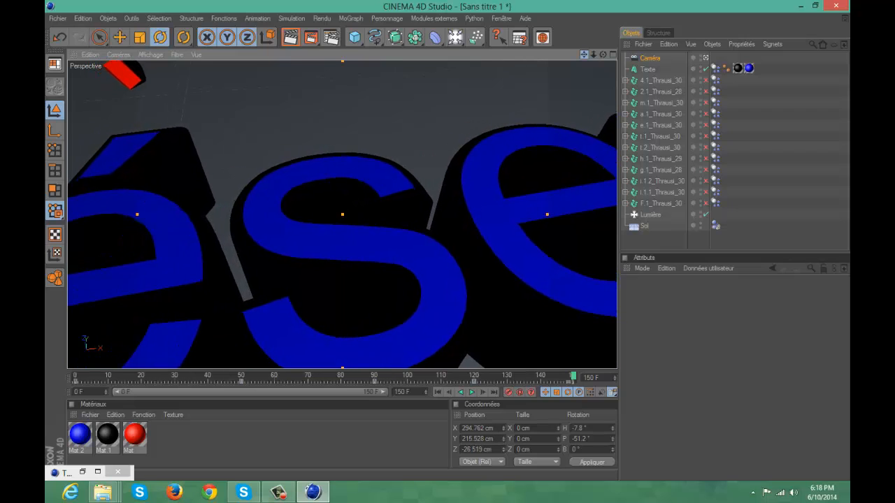
{"action": "scroll", "coordinate": [342, 214], "scroll_direction": "up", "scroll_amount": 10}
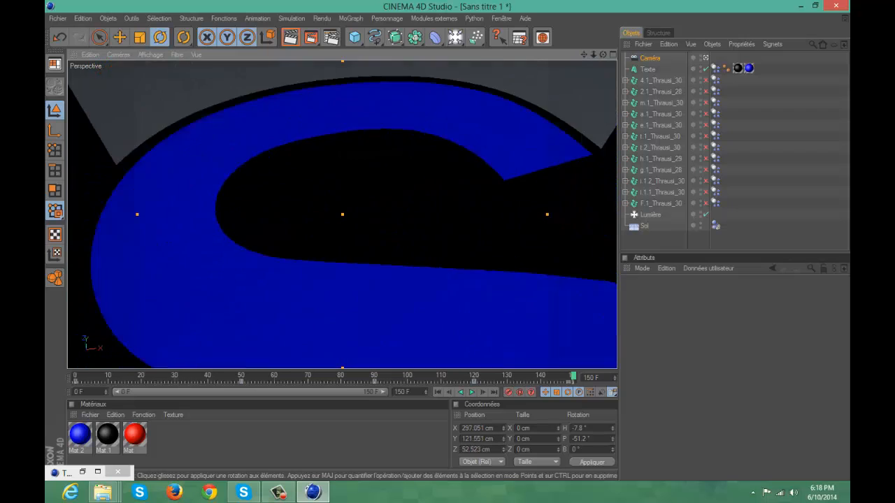
{"action": "scroll", "coordinate": [342, 214], "scroll_direction": "down", "scroll_amount": 3}
{"action": "scroll", "coordinate": [343, 214], "scroll_direction": "up", "scroll_amount": 2}
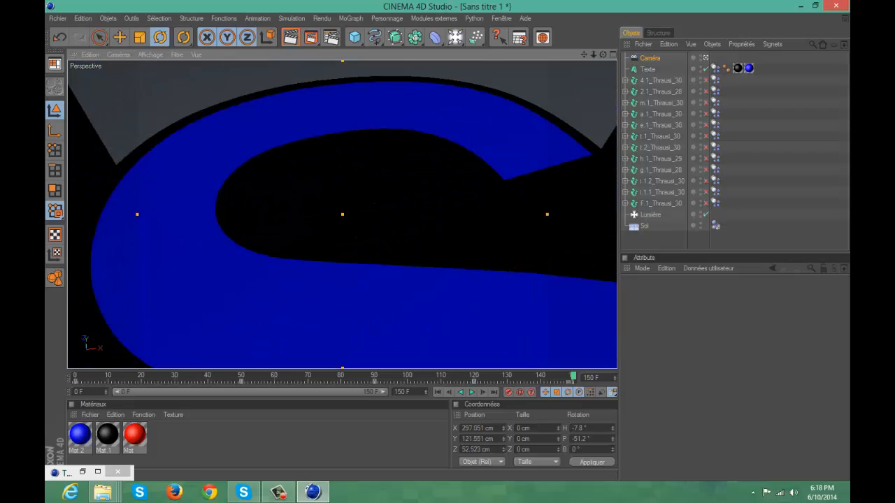
{"action": "scroll", "coordinate": [343, 214], "scroll_direction": "up", "scroll_amount": 3}
{"action": "scroll", "coordinate": [342, 214], "scroll_direction": "up", "scroll_amount": 2}
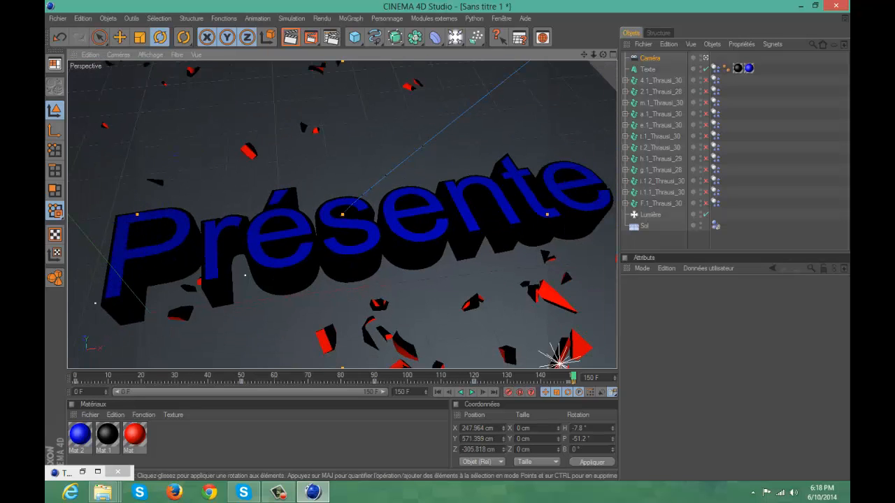
- Play the camera animation over the shattering text and return to frame 0
{"action": "key", "text": "F8"}
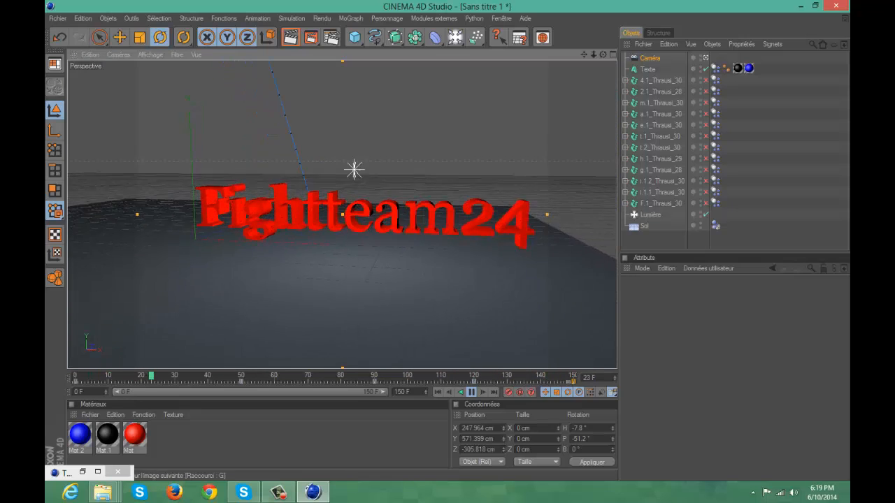
{"action": "key", "text": "shift+f"}
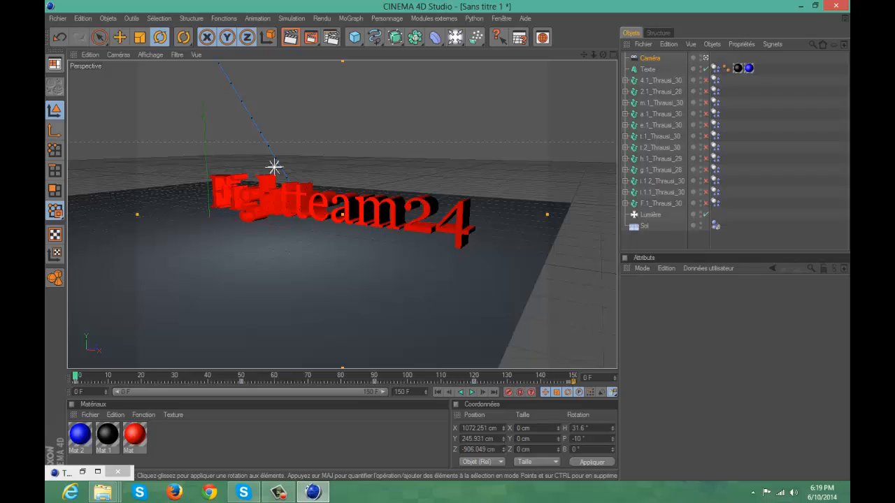
- Set the render output to the HDV/HDTV 720 29.97 preset and include all frames (Toutes les images)
{"action": "left_click", "coordinate": [331, 37]}
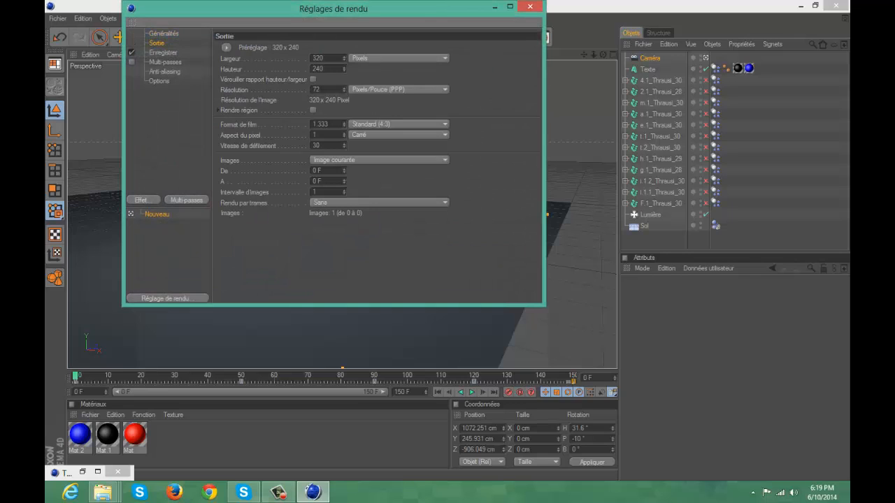
{"action": "left_click", "coordinate": [225, 47]}
{"action": "mouse_move", "coordinate": [255, 79]}
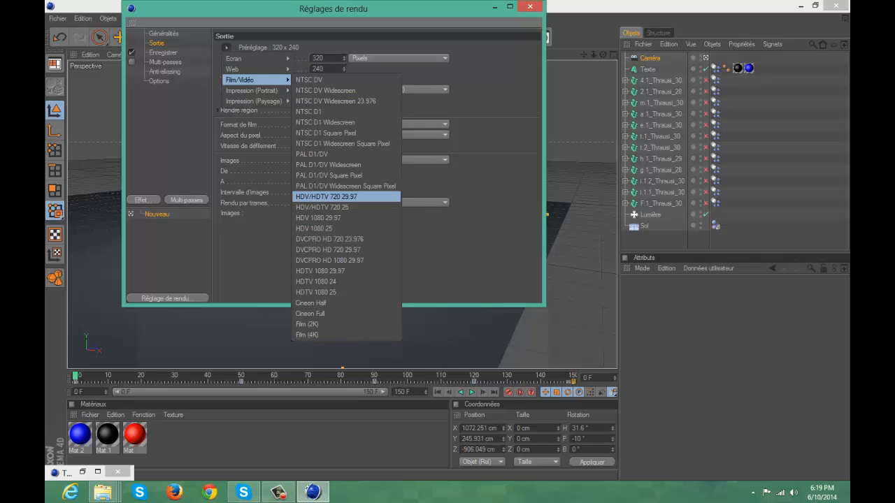
{"action": "left_click", "coordinate": [326, 197]}
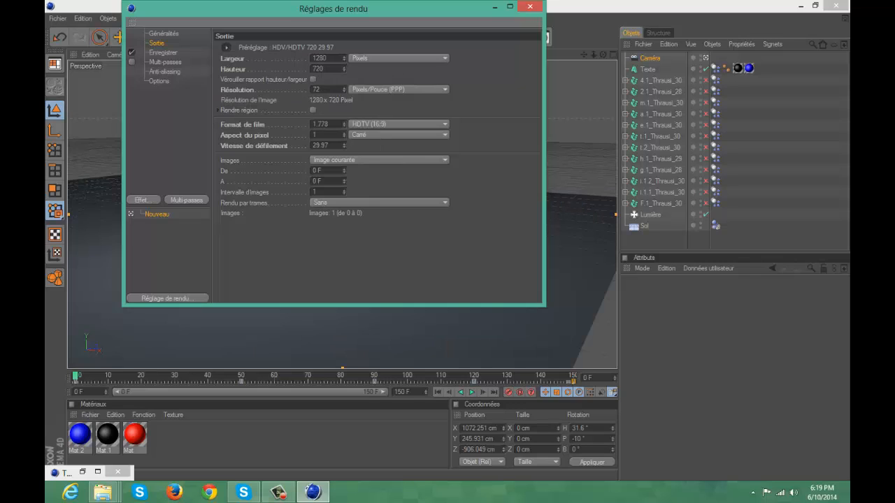
{"action": "left_click", "coordinate": [377, 159]}
{"action": "left_click", "coordinate": [378, 170]}
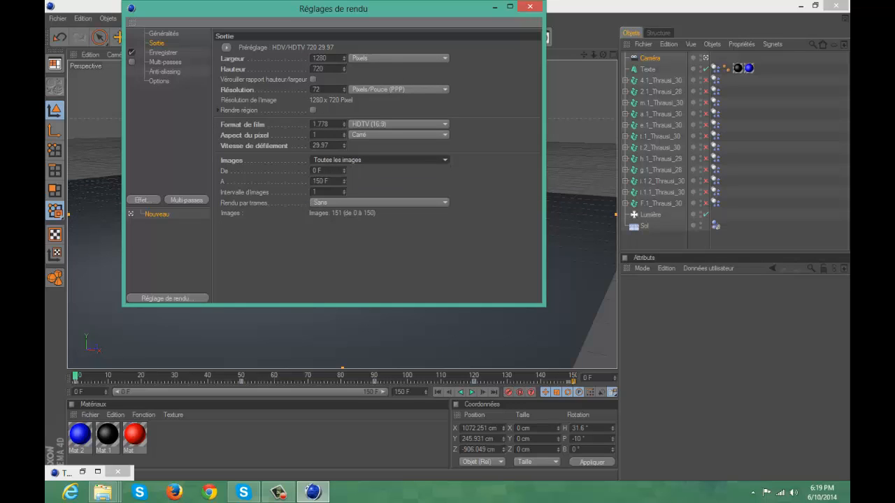
- Set the render's save path to a file named Tuto on the desktop (Bureau)
{"action": "left_click", "coordinate": [163, 53]}
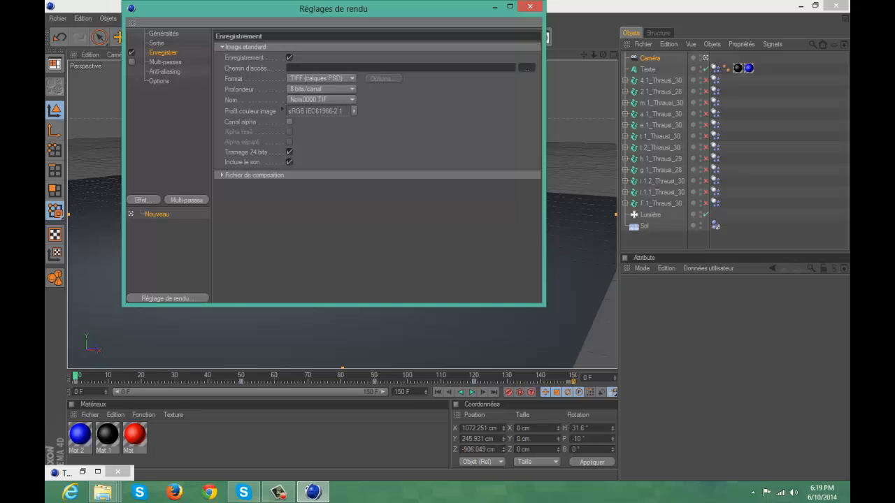
{"action": "left_click", "coordinate": [525, 67]}
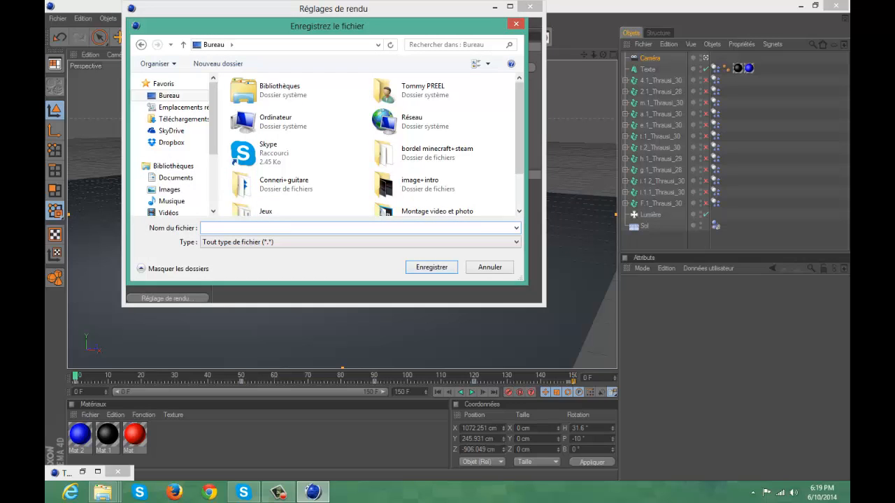
{"action": "type", "text": "Test"}
{"action": "key", "text": "BackSpace"}
{"action": "key", "text": "BackSpace"}
{"action": "key", "text": "BackSpace"}
{"action": "type", "text": "uto"}
{"action": "key", "text": "Return"}
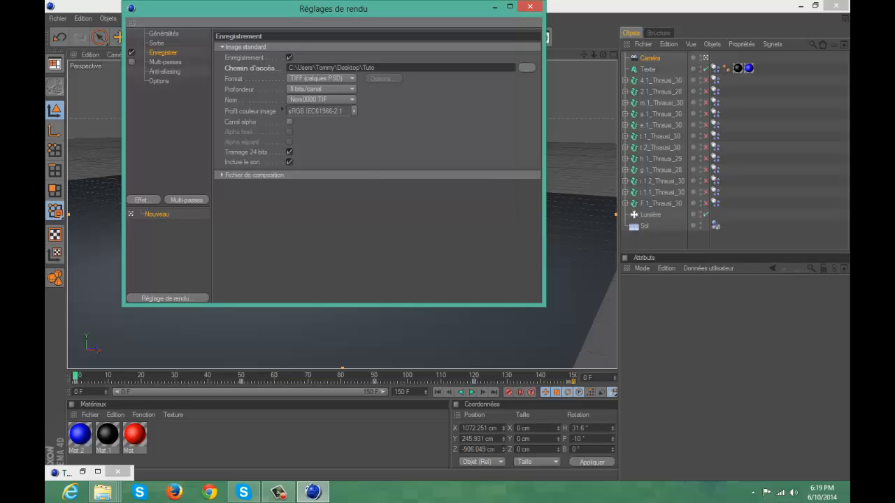
- Set the render's save format to Film AVI
{"action": "left_click", "coordinate": [321, 79]}
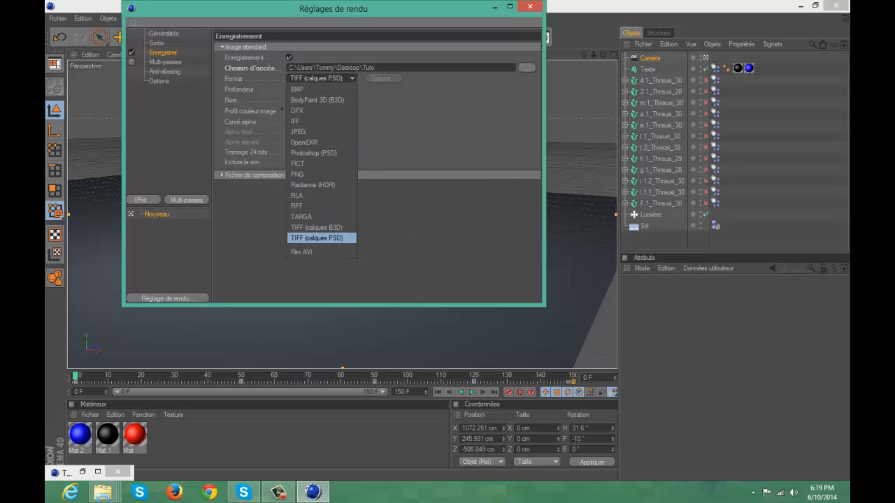
{"action": "left_click", "coordinate": [301, 251]}
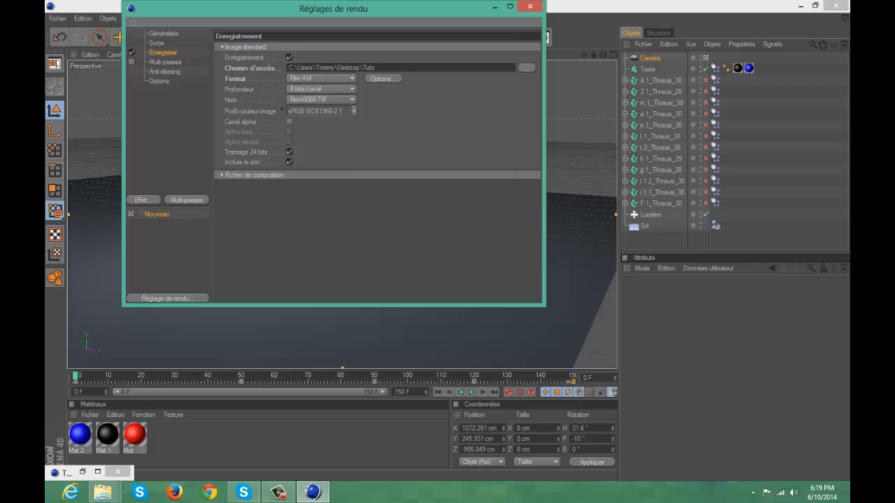
{"action": "left_click", "coordinate": [320, 78]}
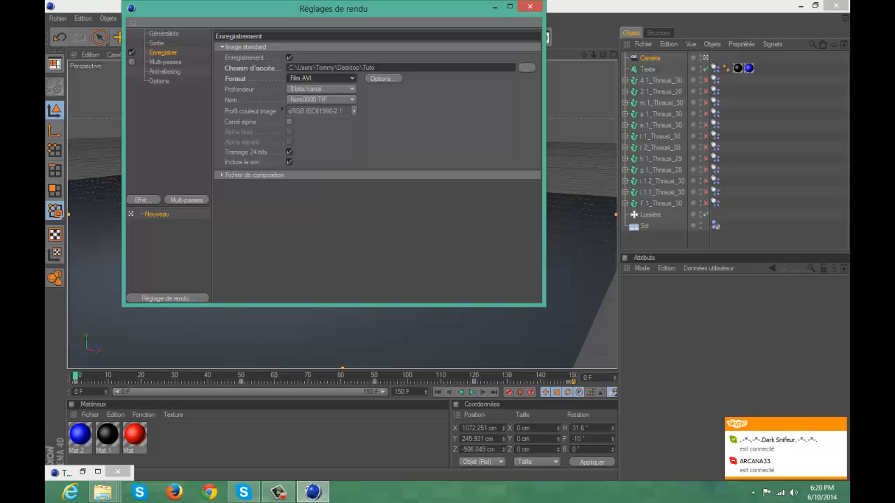
- Set the render's anti-aliasing to Au mieux
{"action": "left_click", "coordinate": [165, 62]}
{"action": "left_click", "coordinate": [165, 71]}
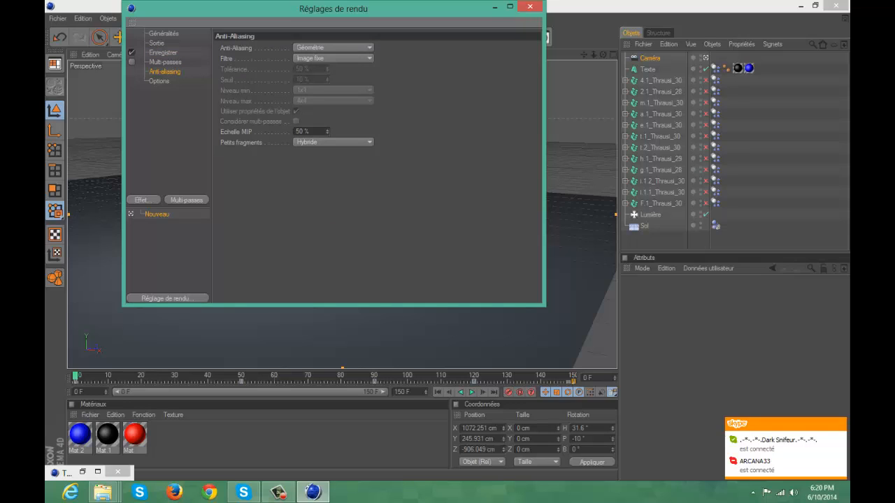
{"action": "left_click", "coordinate": [333, 47]}
{"action": "left_click", "coordinate": [333, 79]}
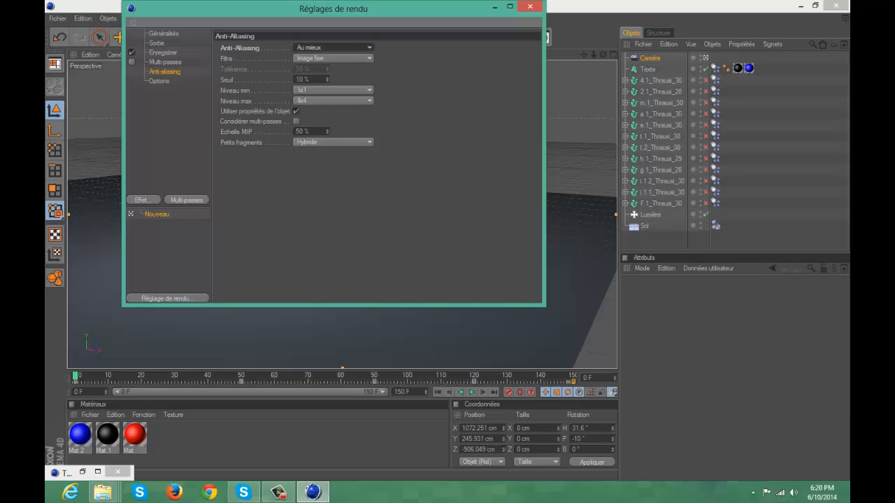
{"action": "left_click", "coordinate": [333, 101]}
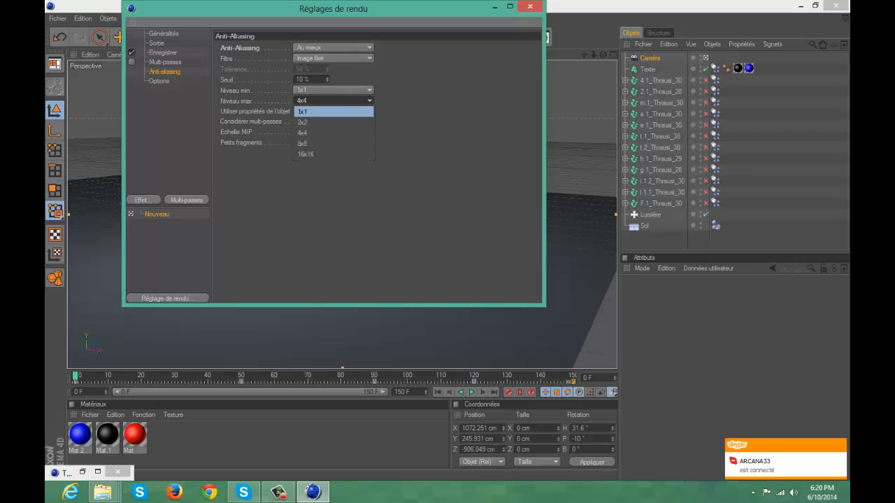
{"action": "left_click", "coordinate": [332, 101]}
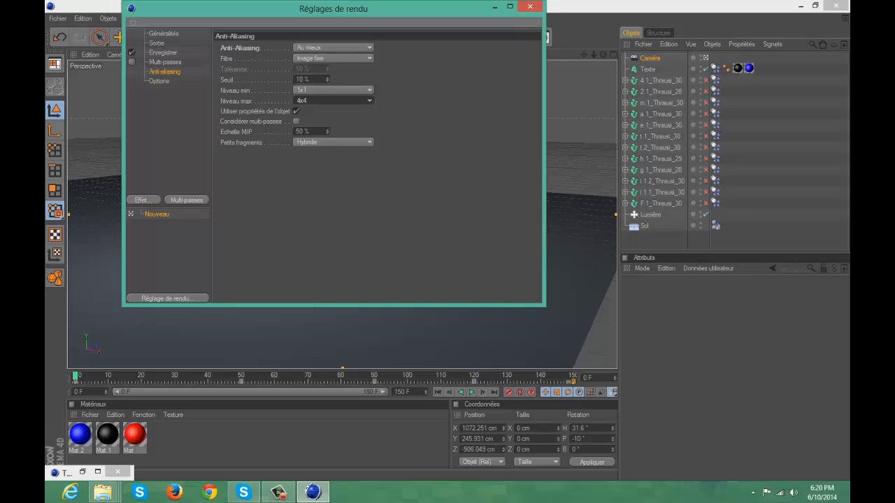
- Render all frames of the animation to the Visualiseur and close it when the render is complete
{"action": "left_click", "coordinate": [530, 6]}
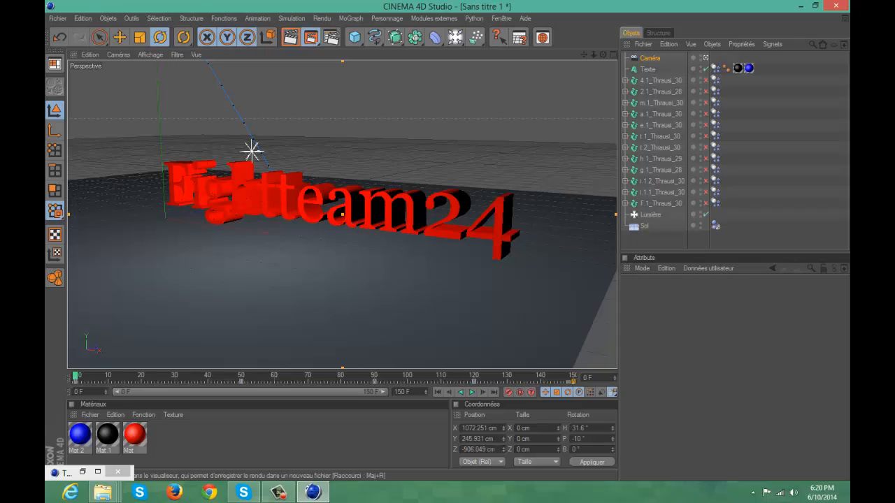
{"action": "left_click", "coordinate": [310, 37]}
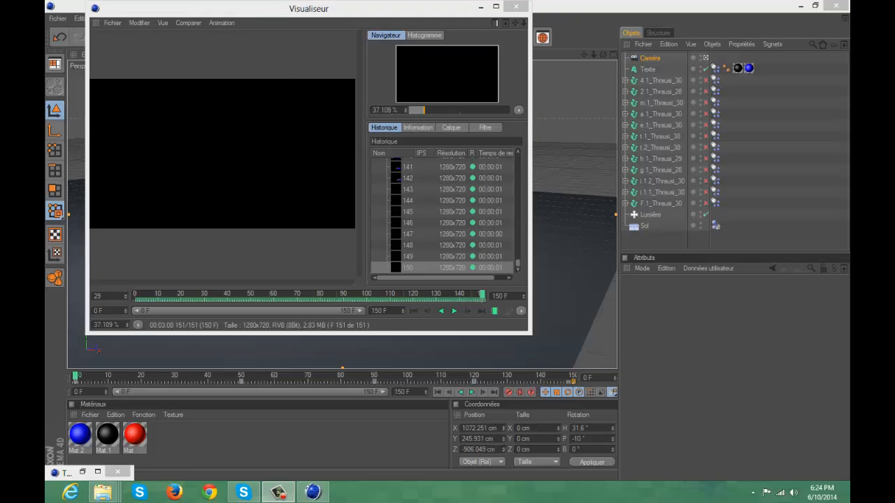
{"action": "key", "text": "alt+F4"}
- Quit Cinema 4D without saving the project and close the open image+intro and Cinema 4D R12 folder windows
{"action": "key", "text": "alt+F4"}
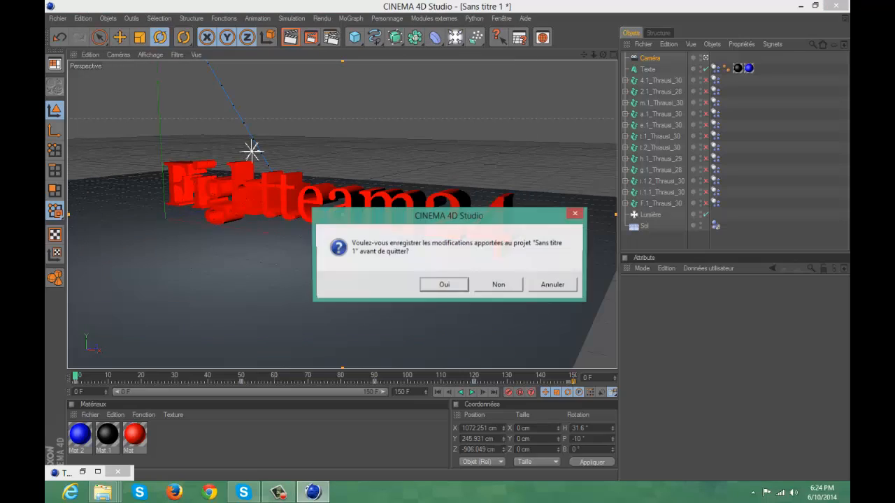
{"action": "left_click", "coordinate": [499, 285]}
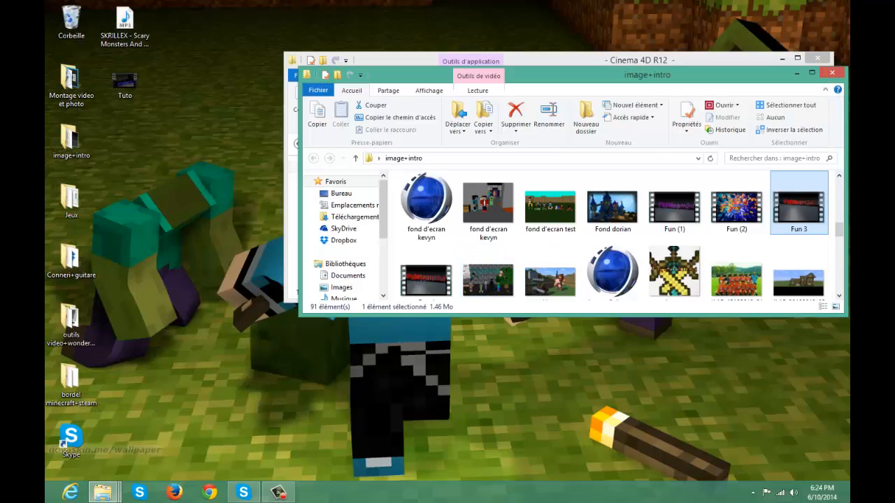
{"action": "left_click", "coordinate": [832, 73]}
{"action": "key", "text": "alt+F4"}
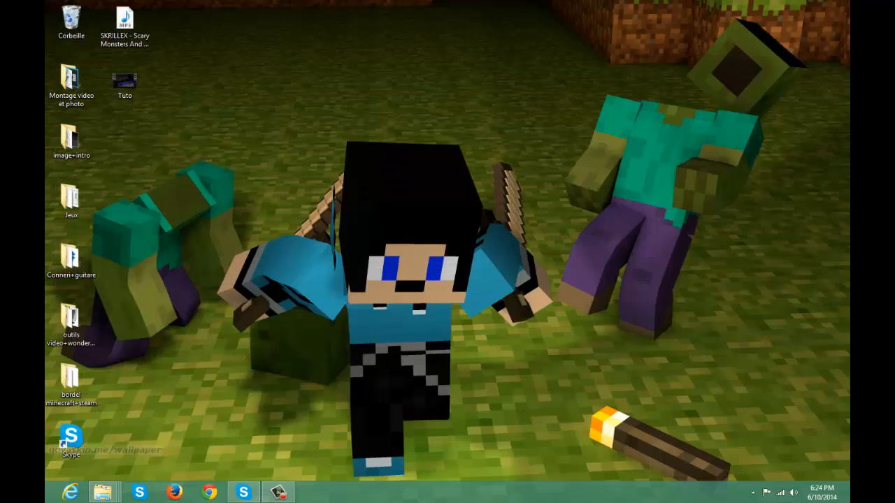
- Play the rendered Tuto video from the desktop in Lecteur Windows Media, replay it, and close the player
{"action": "right_click", "coordinate": [145, 81]}
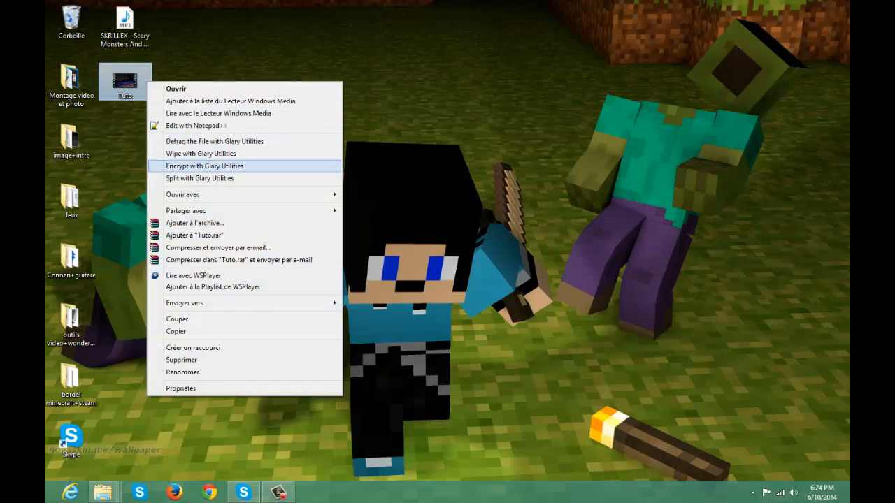
{"action": "left_click", "coordinate": [218, 113]}
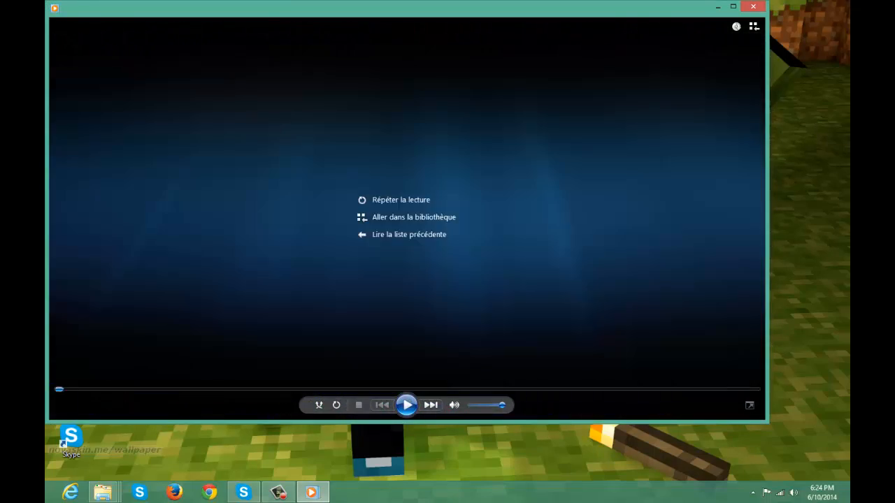
{"action": "left_click", "coordinate": [406, 405]}
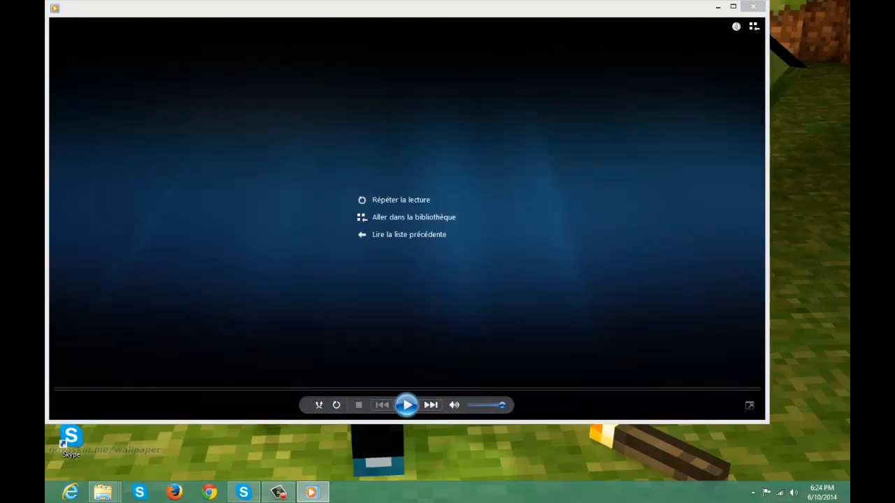
{"action": "left_click", "coordinate": [407, 405]}
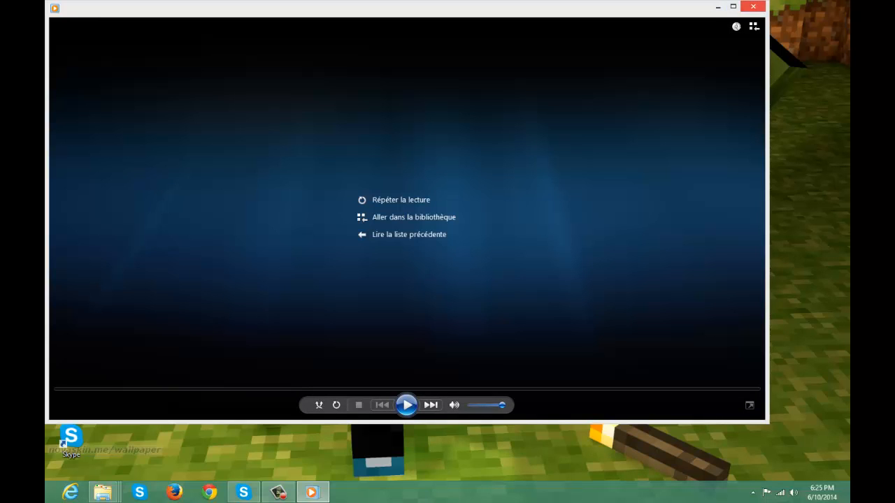
{"action": "left_click", "coordinate": [753, 6]}
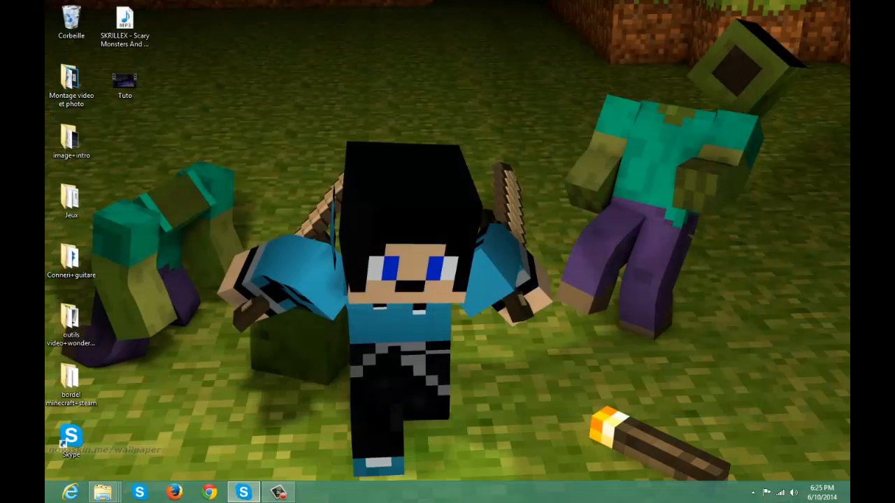
- Launch Camtasia Studio 8 from the Montage video et photo folder and reduce its window so the desktop shows
{"action": "double_click", "coordinate": [70, 79]}
{"action": "left_click", "coordinate": [185, 162]}
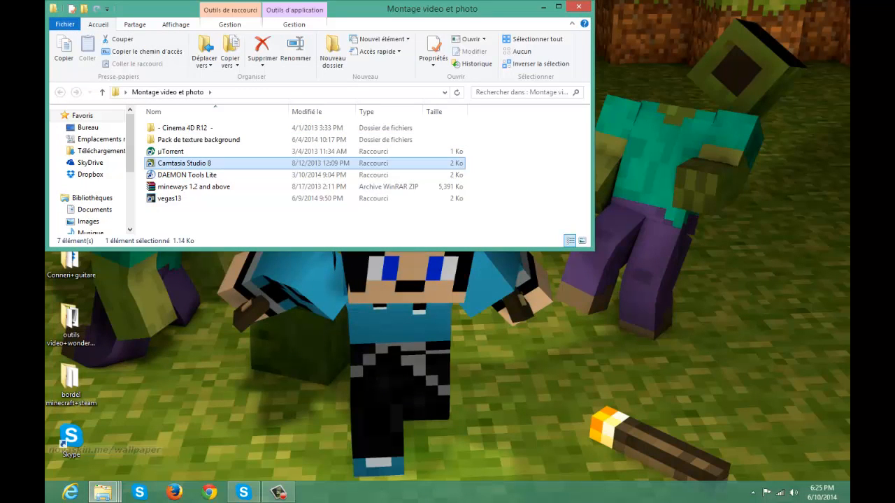
{"action": "double_click", "coordinate": [185, 163]}
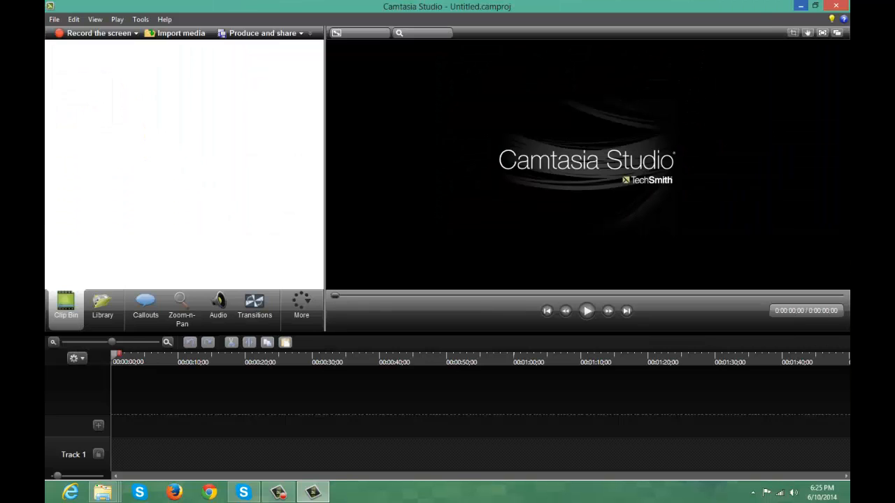
{"action": "left_click", "coordinate": [815, 6]}
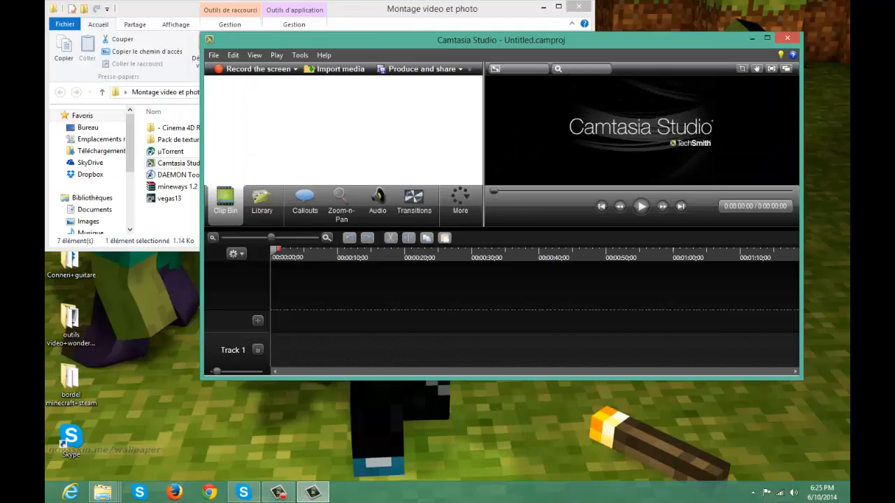
- Import the Tuto video and the SKRILLEX - Scary Monsters And Nice Sprites mp3 from the desktop into the Clip Bin
{"action": "left_click", "coordinate": [543, 6]}
{"action": "left_click_drag", "start_coordinate": [124, 83], "coordinate": [240, 140]}
{"action": "left_click_drag", "start_coordinate": [124, 23], "coordinate": [254, 147]}
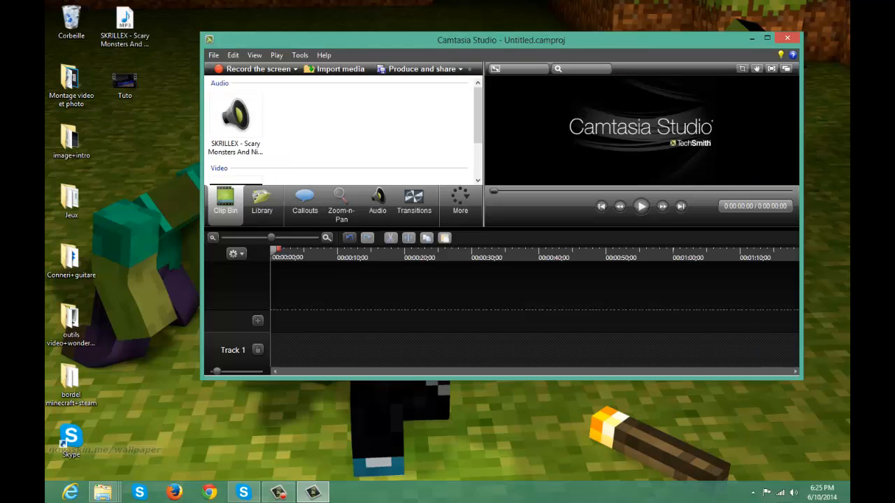
- Add Tuto.avi to Track 1 and set the editing dimensions to 1280 x 720, YouTube & Screencast (16:9)
{"action": "left_click", "coordinate": [235, 117]}
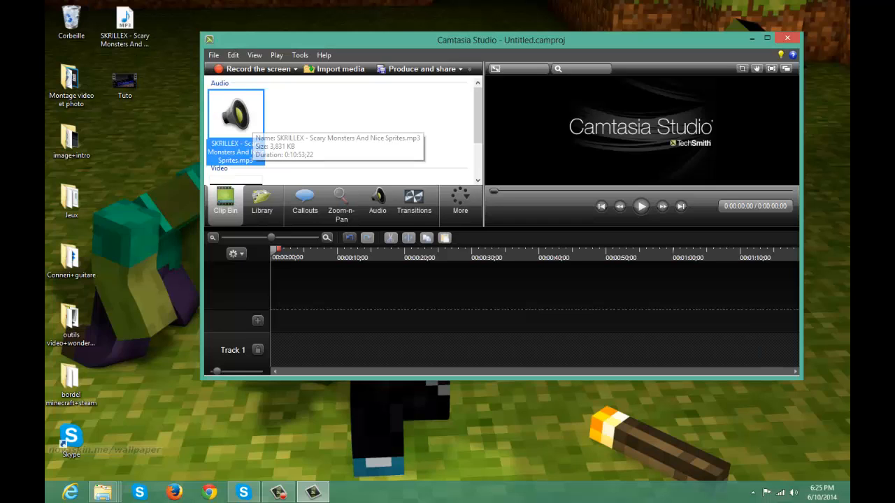
{"action": "scroll", "coordinate": [252, 120], "scroll_direction": "down", "scroll_amount": 2}
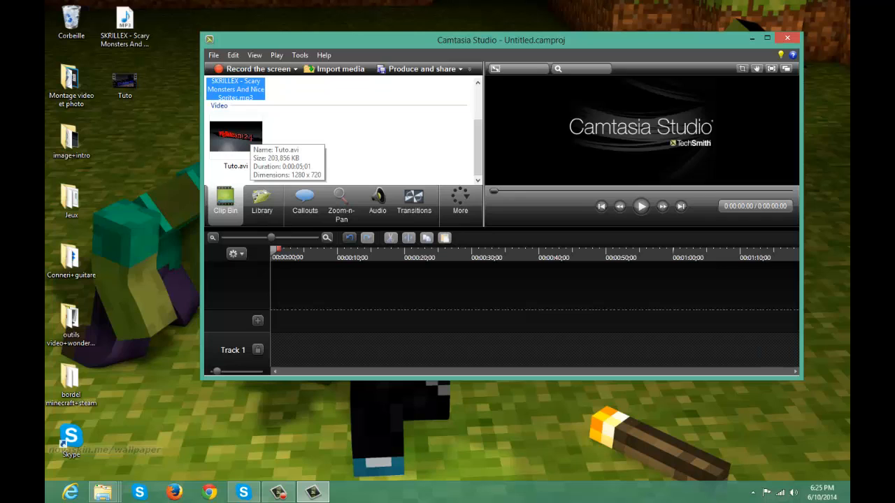
{"action": "left_click", "coordinate": [250, 133]}
{"action": "left_click_drag", "start_coordinate": [249, 133], "coordinate": [296, 350]}
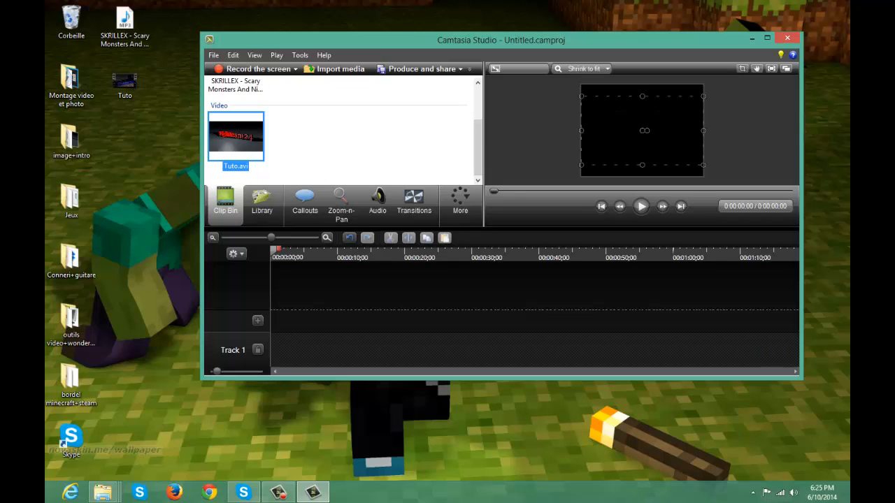
{"action": "left_click", "coordinate": [504, 212]}
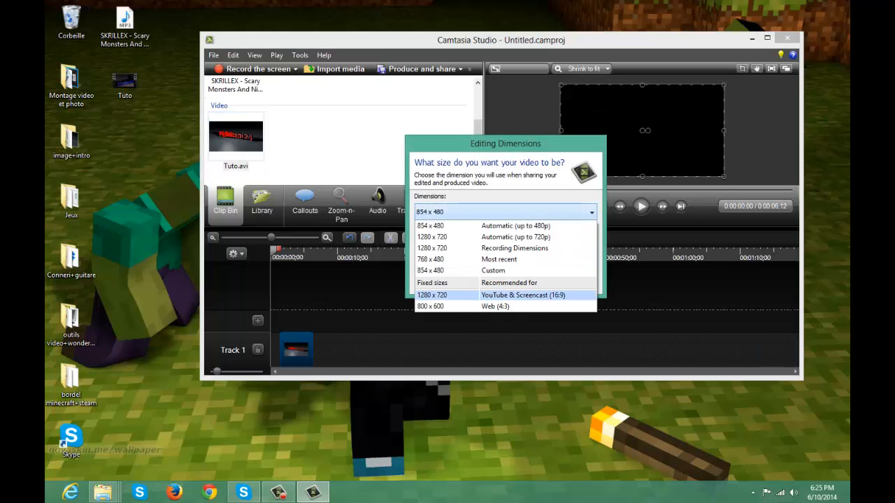
{"action": "left_click", "coordinate": [483, 295]}
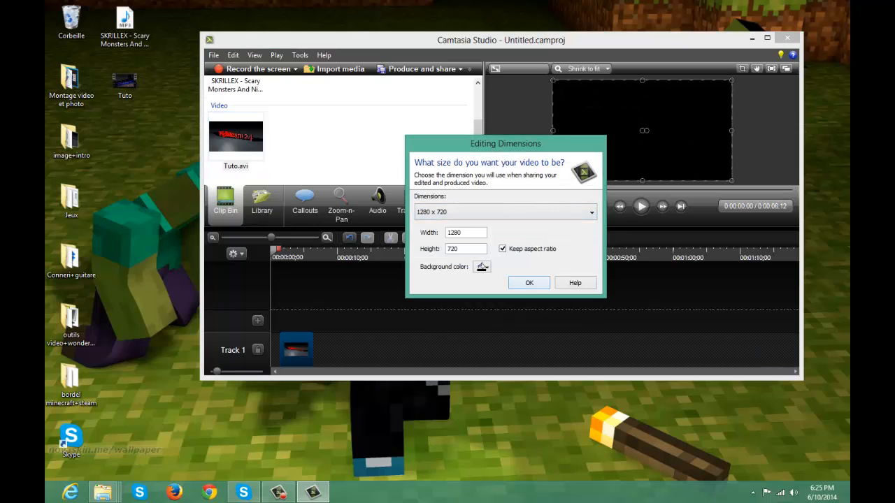
{"action": "key", "text": "Return"}
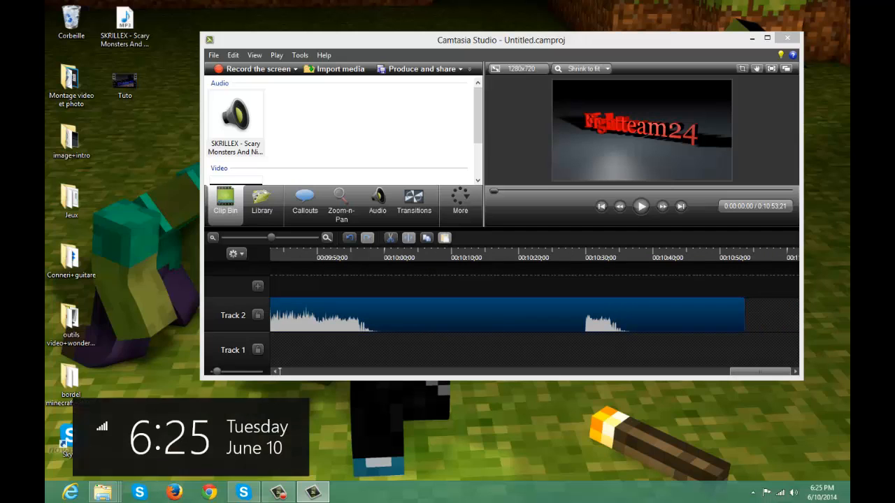
- Trim the end of the SKRILLEX audio clip on Track 2 to the video's length of about 5 seconds
{"action": "left_click_drag", "start_coordinate": [743, 315], "coordinate": [359, 315]}
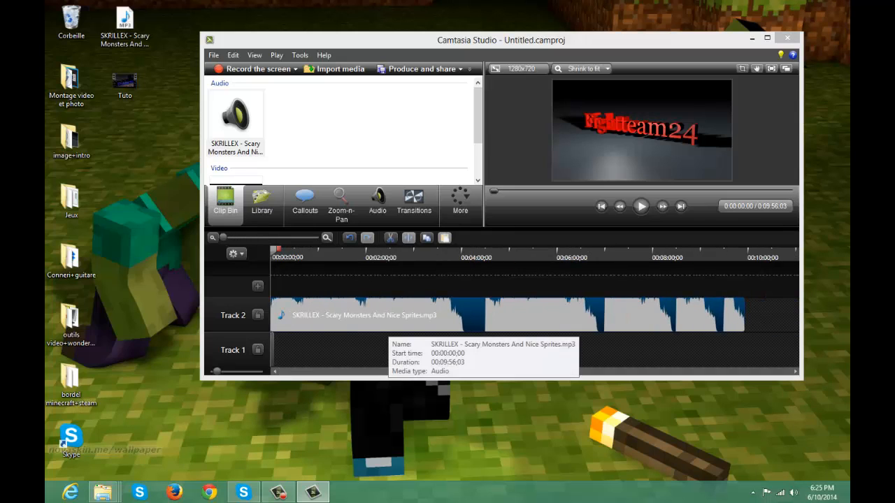
{"action": "left_click_drag", "start_coordinate": [744, 314], "coordinate": [274, 314]}
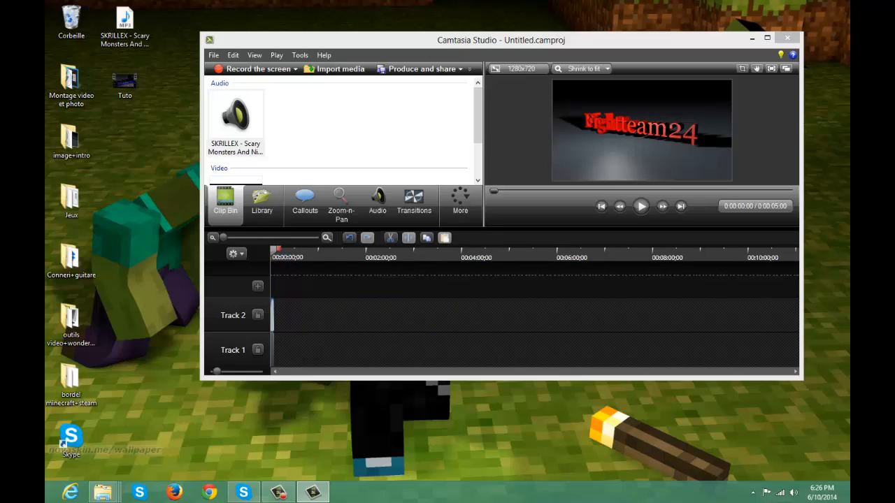
- Play the video together with its music and return the playhead to the start
{"action": "left_click_drag", "start_coordinate": [223, 238], "coordinate": [265, 238]}
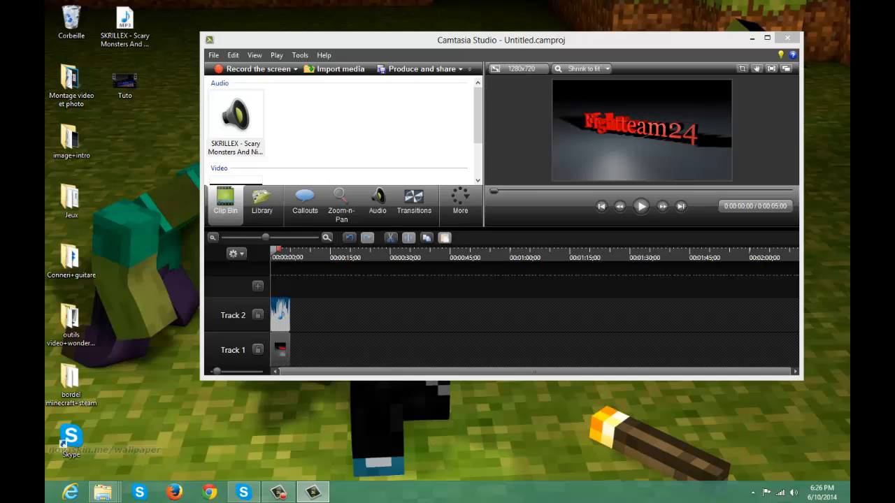
{"action": "left_click", "coordinate": [641, 206]}
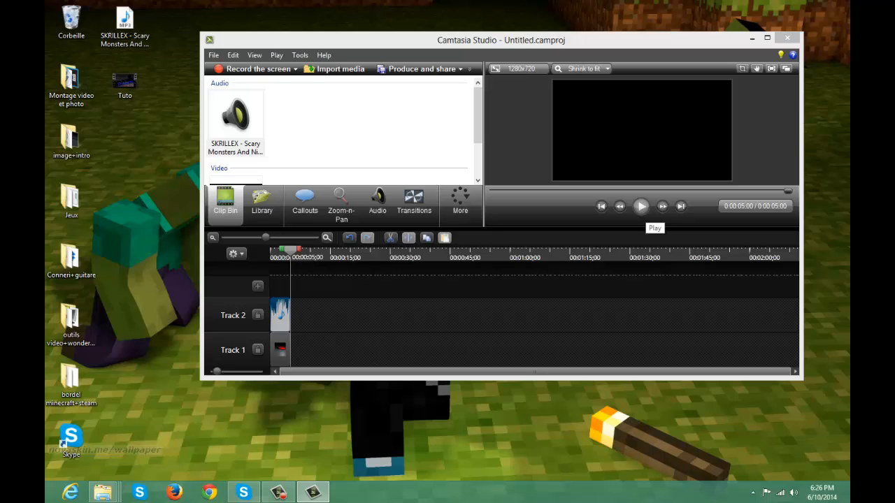
{"action": "left_click_drag", "start_coordinate": [290, 250], "coordinate": [270, 249]}
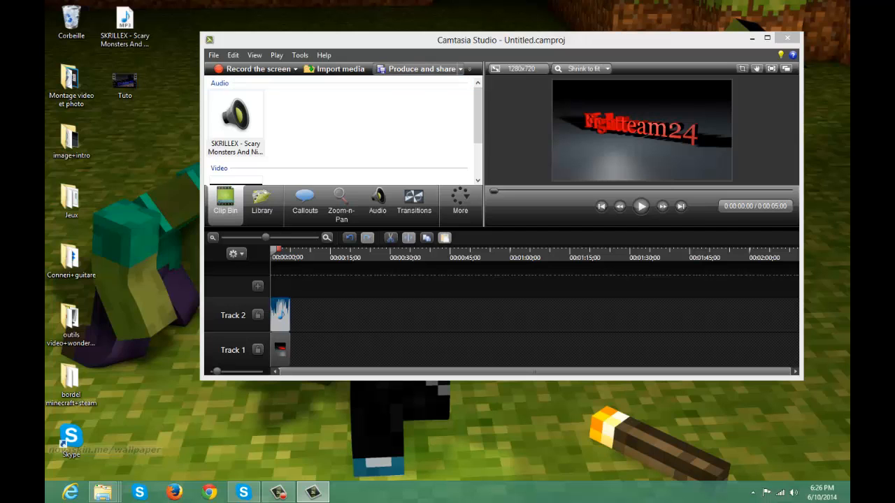
- Produce the project with the MP4 with video player (up to 720p) preset, named Tuto, in the desktop folder
{"action": "left_click", "coordinate": [422, 69]}
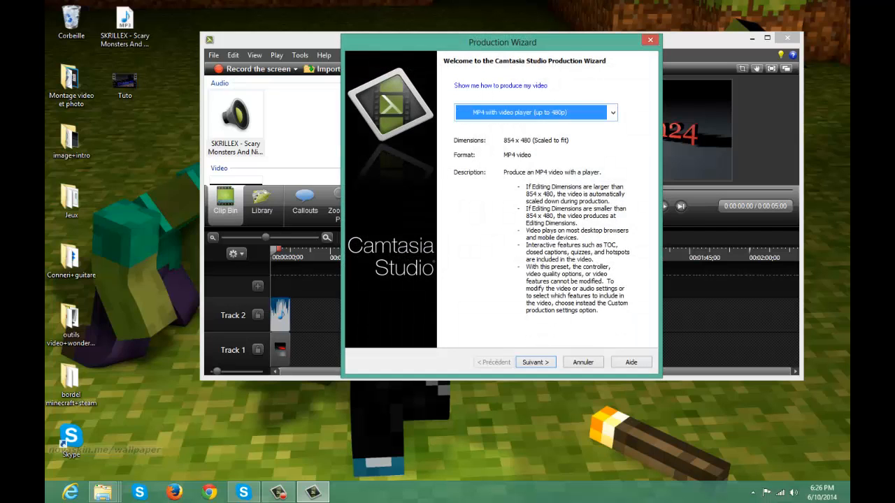
{"action": "left_click", "coordinate": [535, 112]}
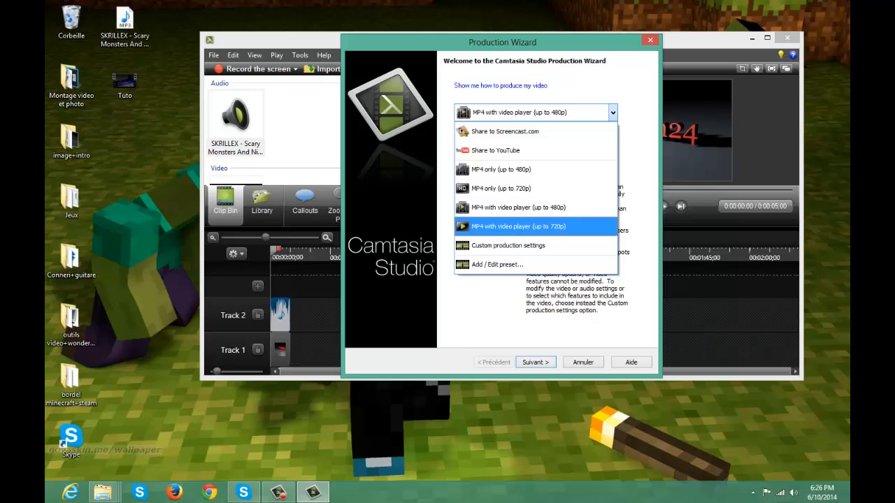
{"action": "key", "text": "Return"}
{"action": "key", "text": "Return"}
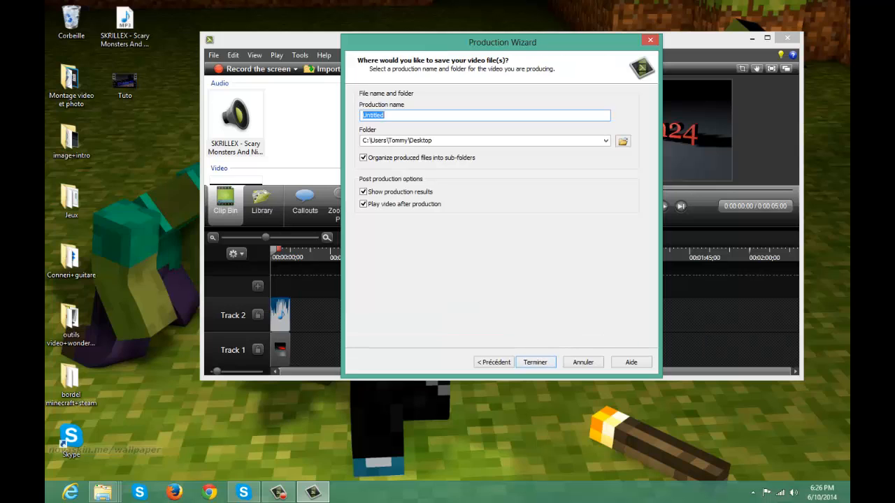
{"action": "type", "text": "Tuto"}
{"action": "key", "text": "Return"}
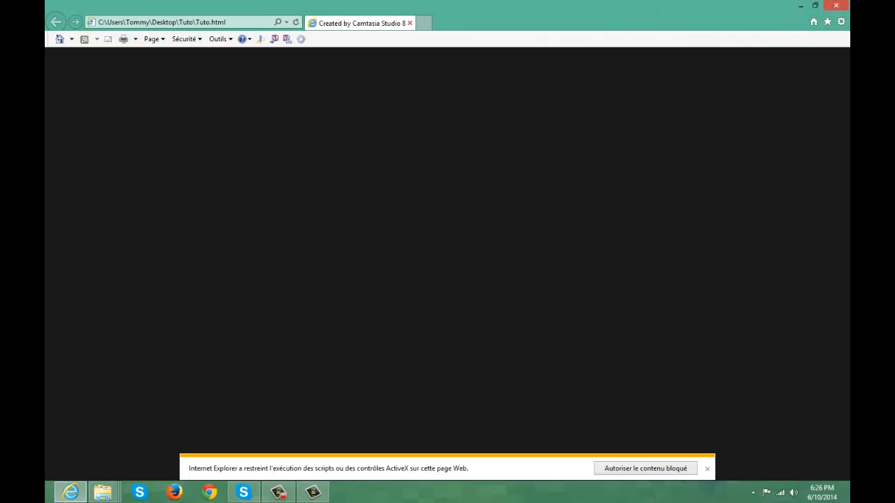
- Close the produced video's results and quit Camtasia Studio without saving the project
{"action": "key", "text": "Return"}
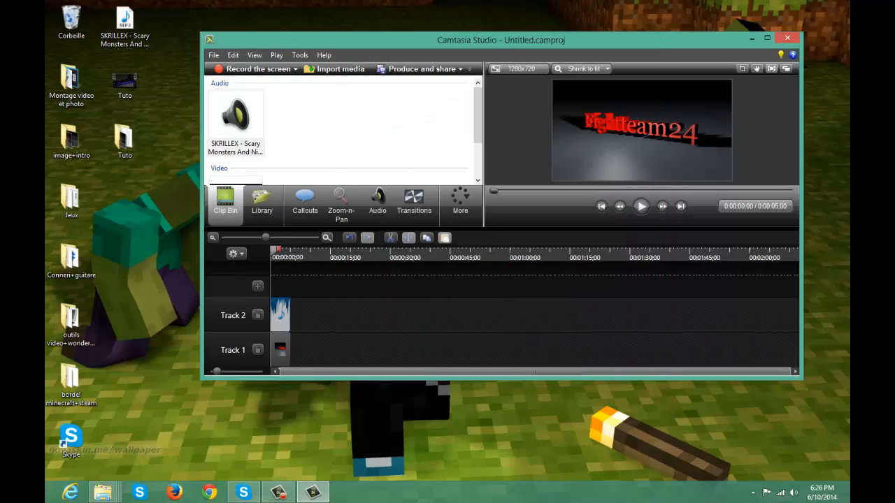
{"action": "left_click", "coordinate": [787, 38]}
{"action": "left_click", "coordinate": [511, 236]}
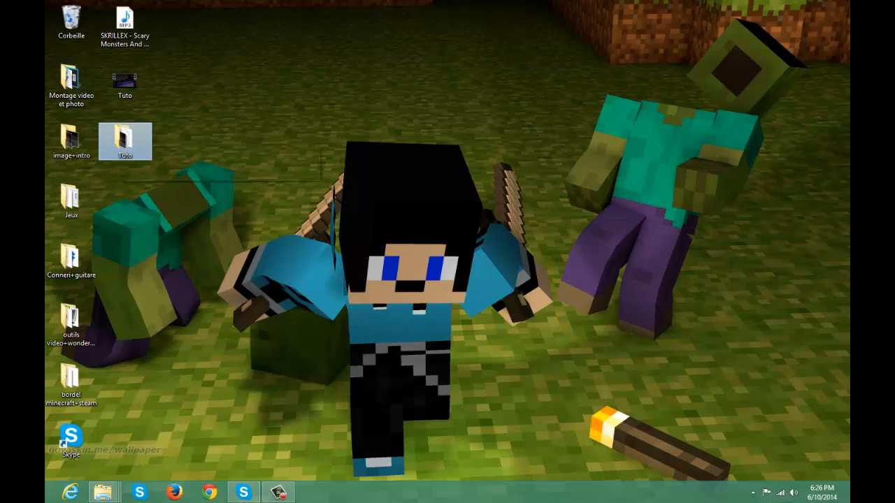
- Move the Tuto MP4 from the Tuto folder onto the desktop, replacing that folder with the video beneath the other Tuto file
{"action": "double_click", "coordinate": [123, 138]}
{"action": "left_click", "coordinate": [179, 177]}
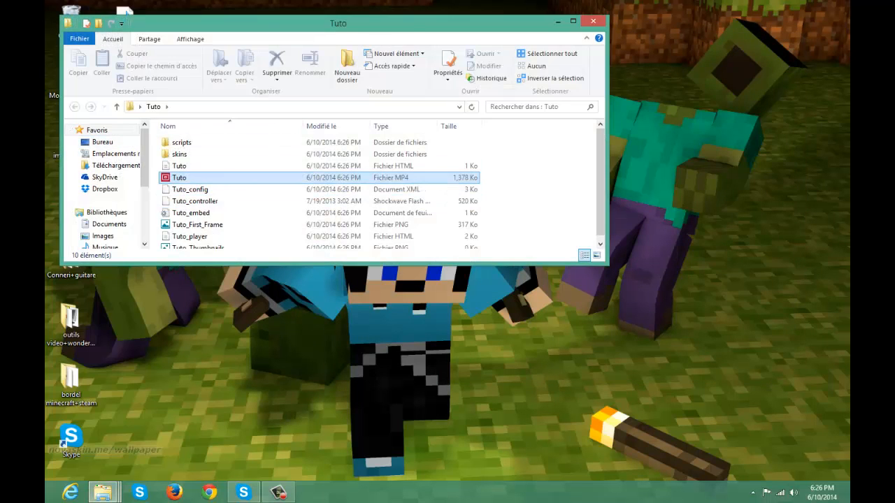
{"action": "left_click_drag", "start_coordinate": [179, 178], "coordinate": [179, 272]}
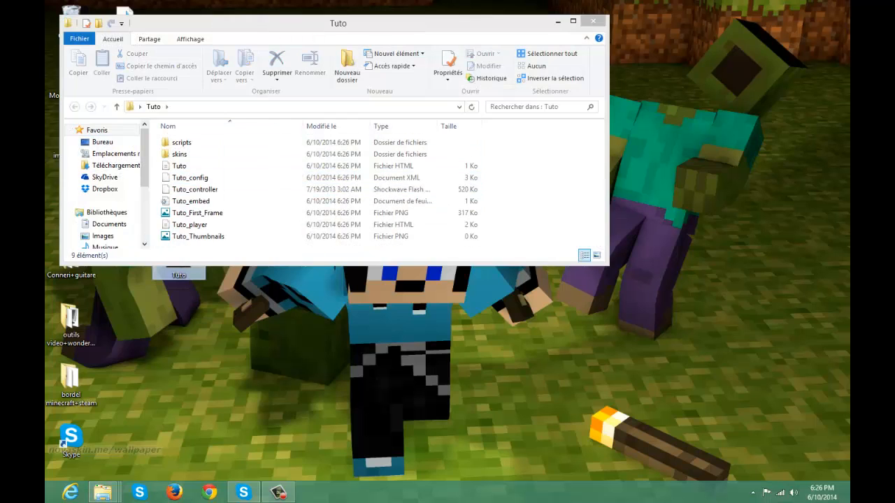
{"action": "left_click", "coordinate": [557, 21]}
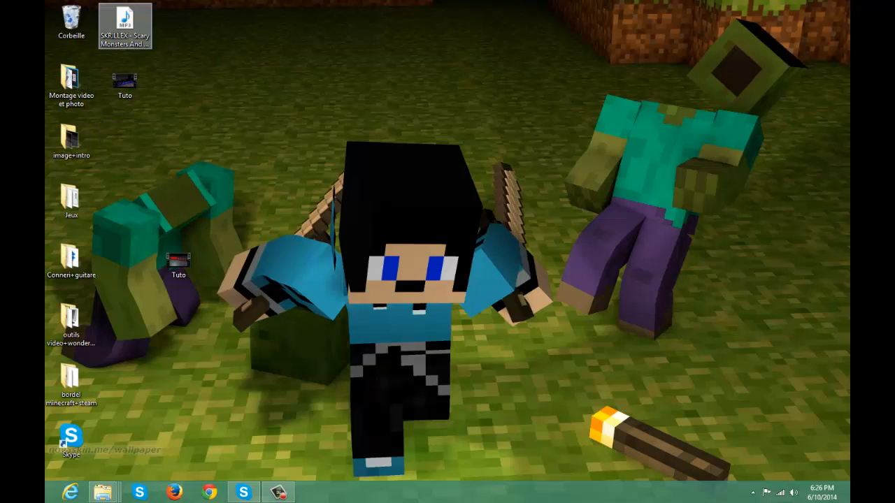
{"action": "left_click_drag", "start_coordinate": [178, 262], "coordinate": [140, 140]}
- Play the Tuto MP4 with Lecteur Windows Media, then replay it in the maximized player to check the finished intro
{"action": "right_click", "coordinate": [142, 131]}
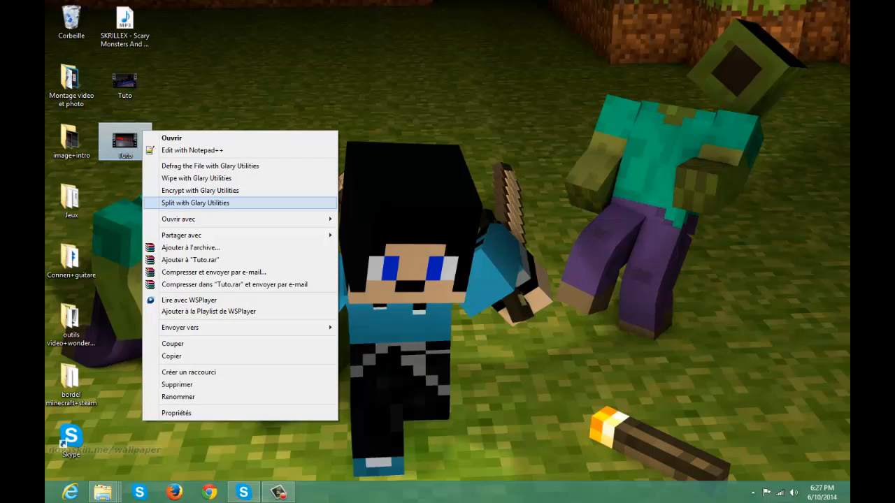
{"action": "mouse_move", "coordinate": [210, 218]}
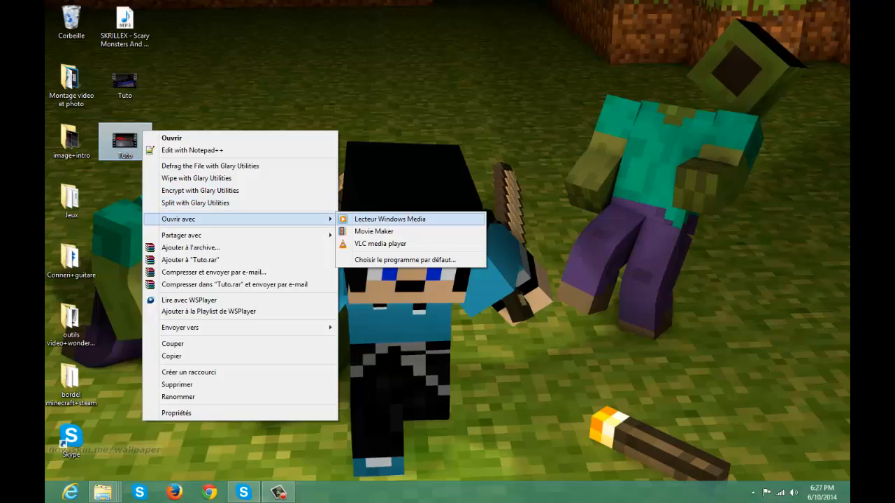
{"action": "left_click", "coordinate": [390, 219]}
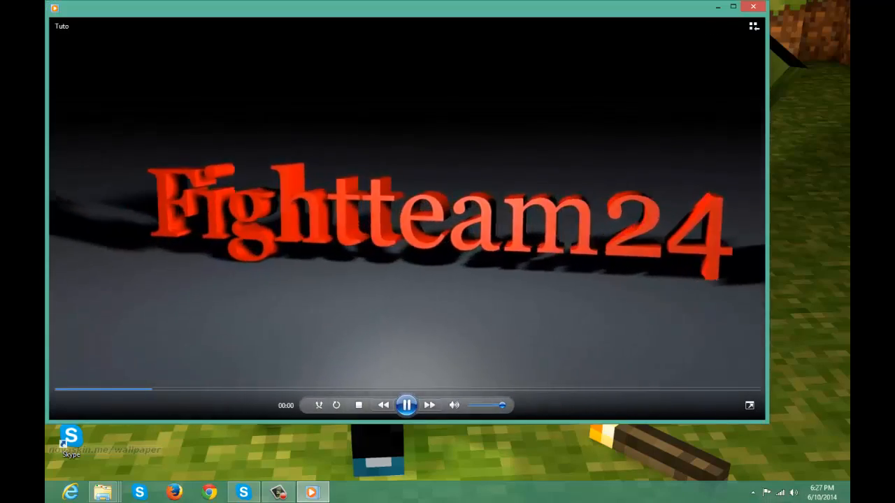
{"action": "left_click", "coordinate": [733, 7]}
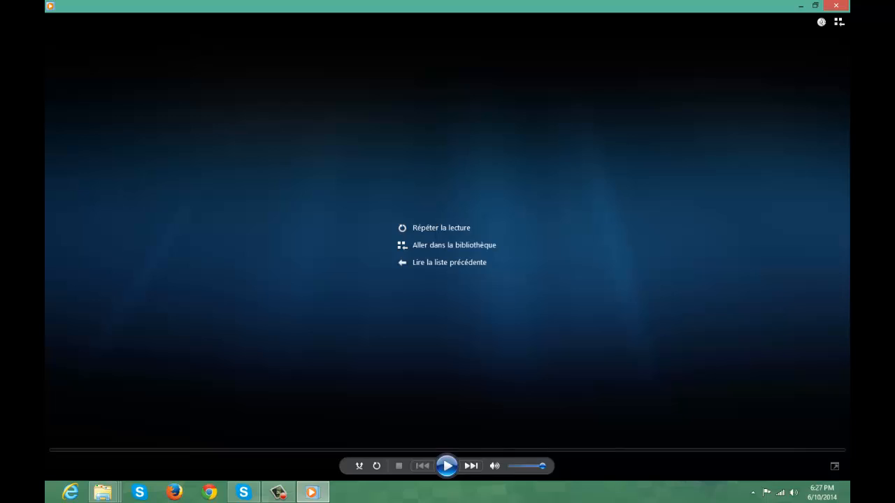
{"action": "key", "text": "ctrl+p"}
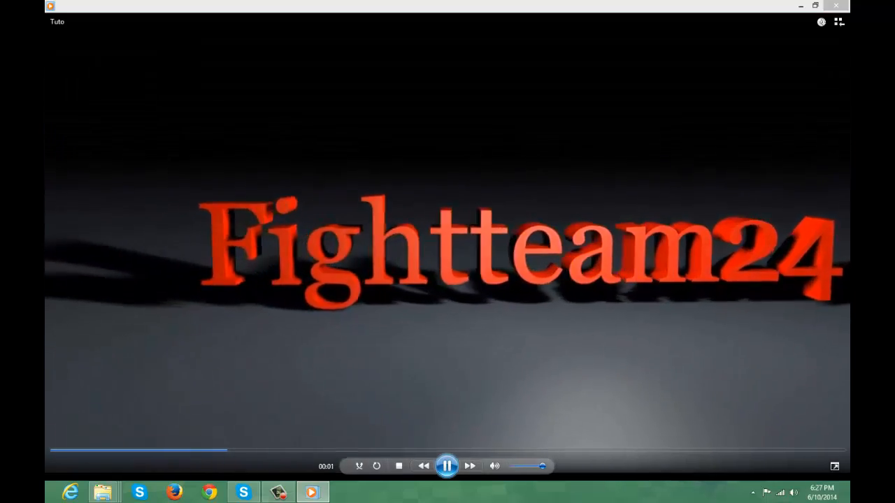